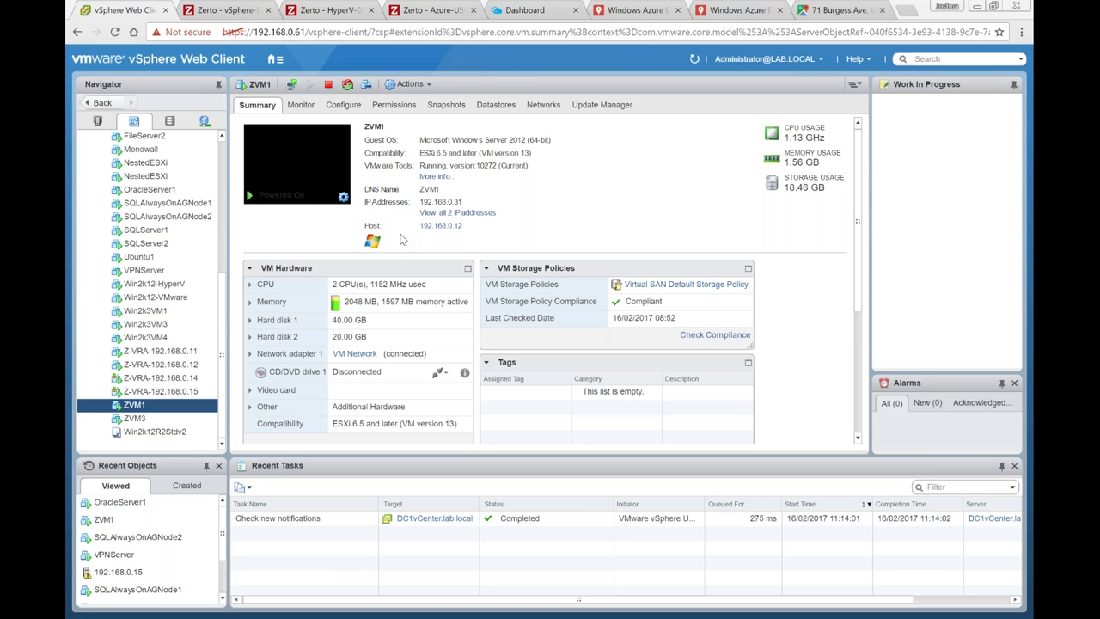
Step: Switch to the vSphere-DC1 Zerto page showing VRAs on four hosts and none on 192.168.0.19
click(226, 10)
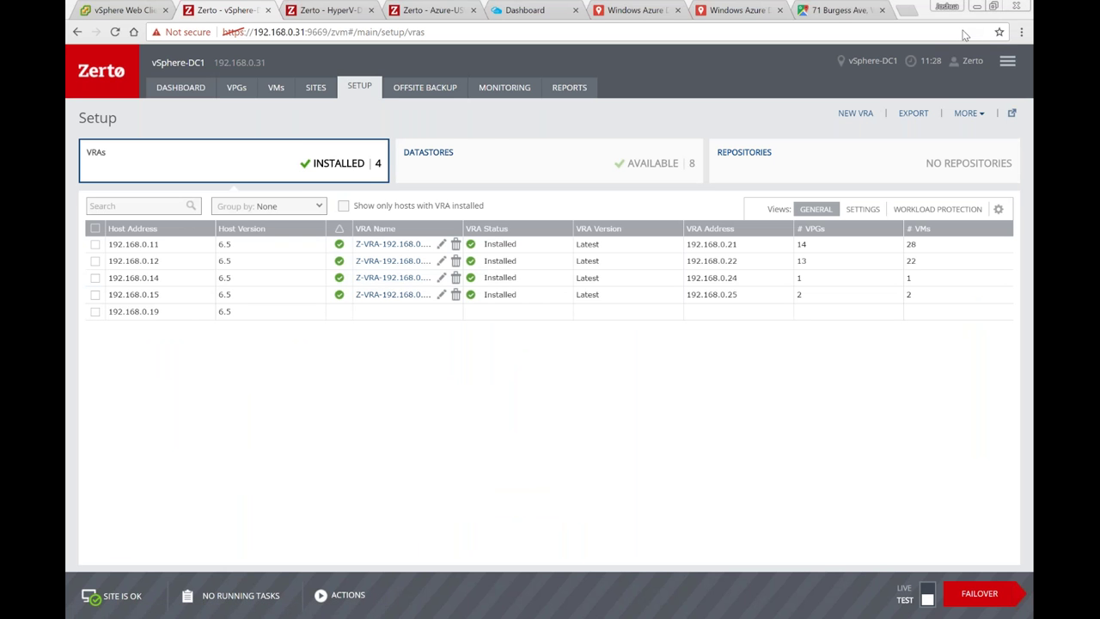
Step: Begin a new VRA install on host 192.168.0.19, cancel it, and view the paired sites list
click(95, 312)
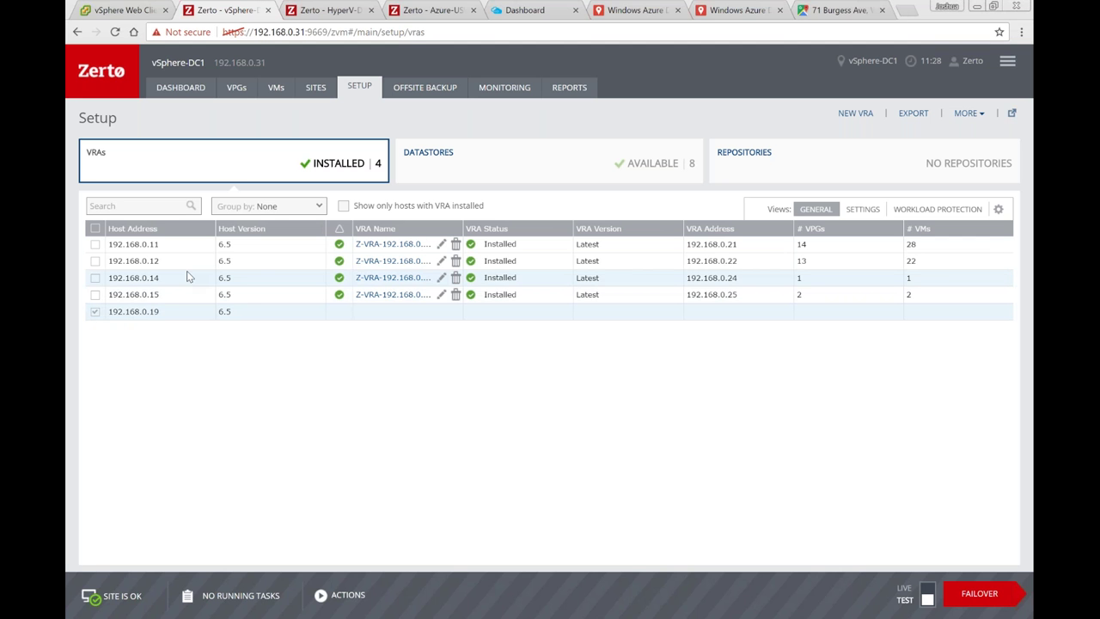
click(856, 114)
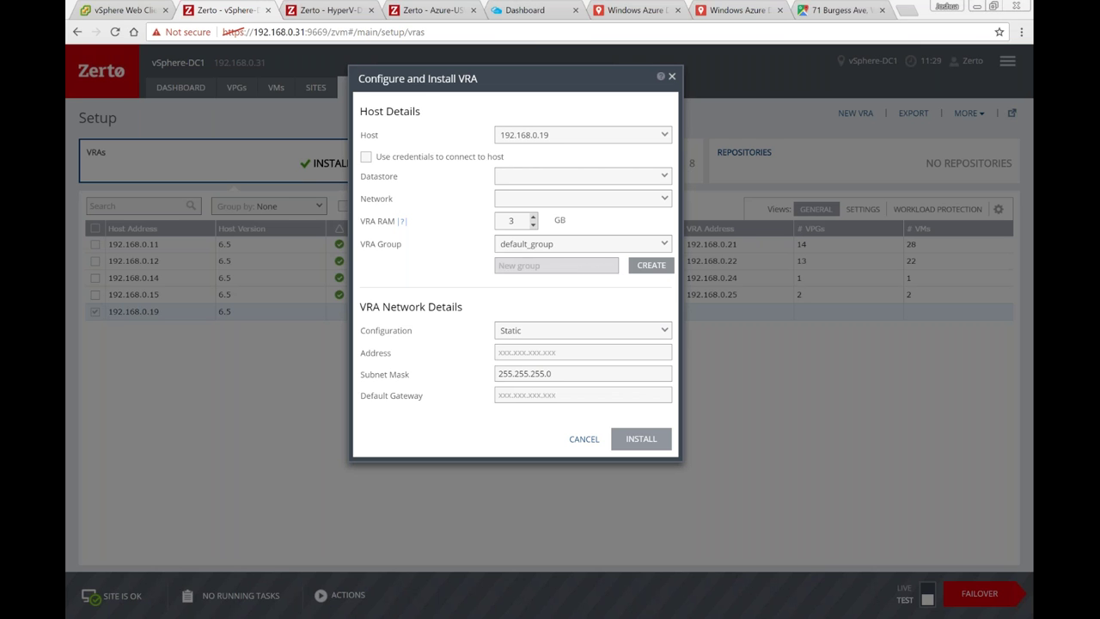
click(588, 440)
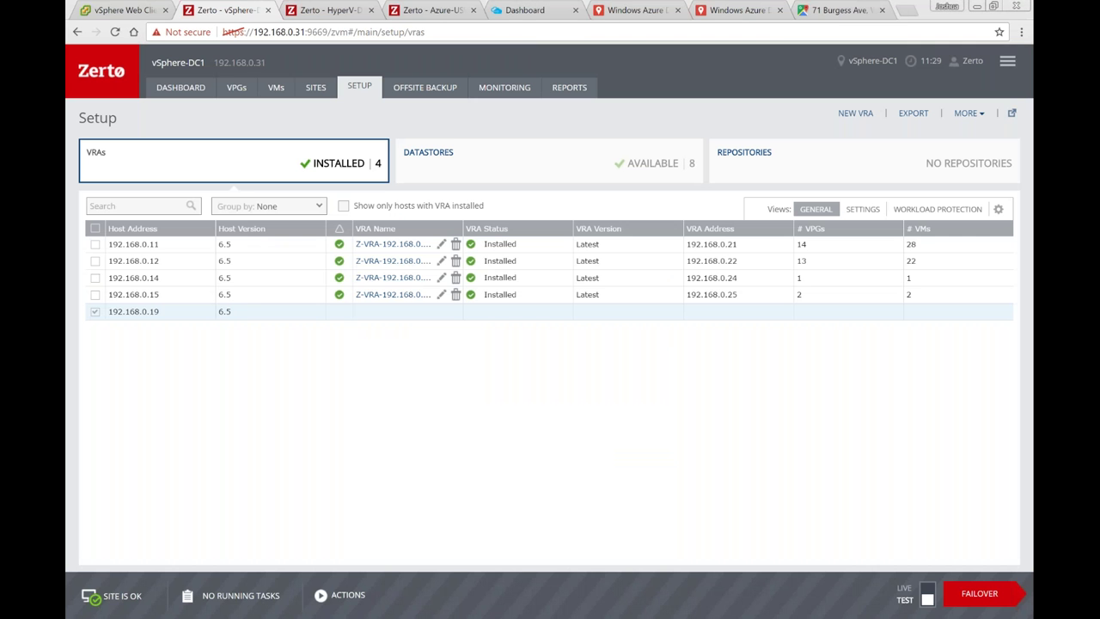
click(325, 98)
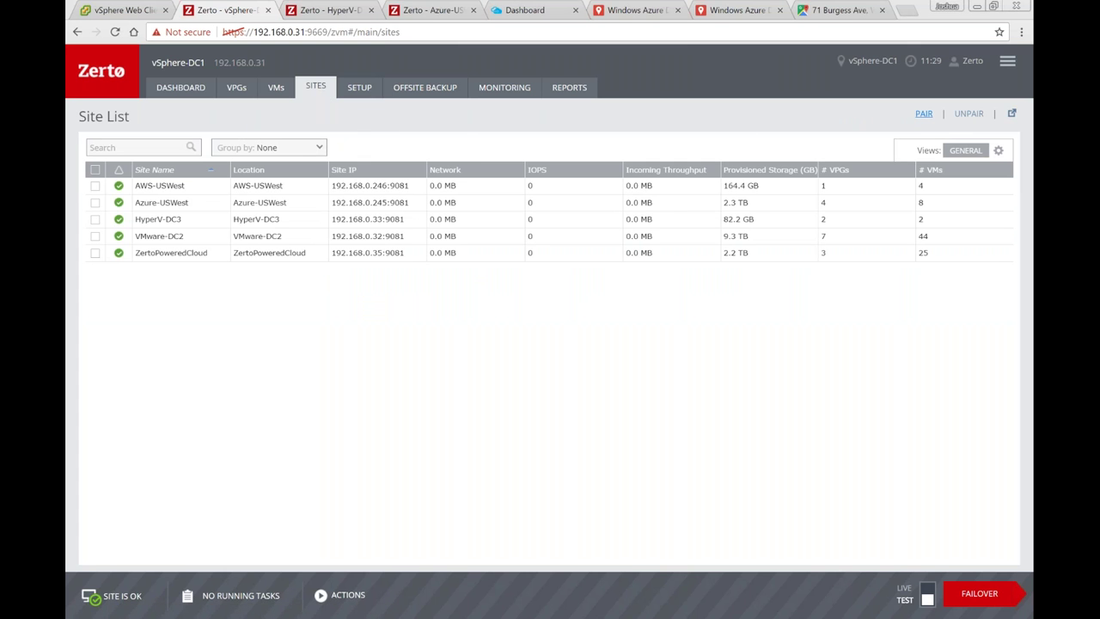
Step: Start pairing a new remote site, abandon it, and go to the Azure portal dashboard
click(922, 114)
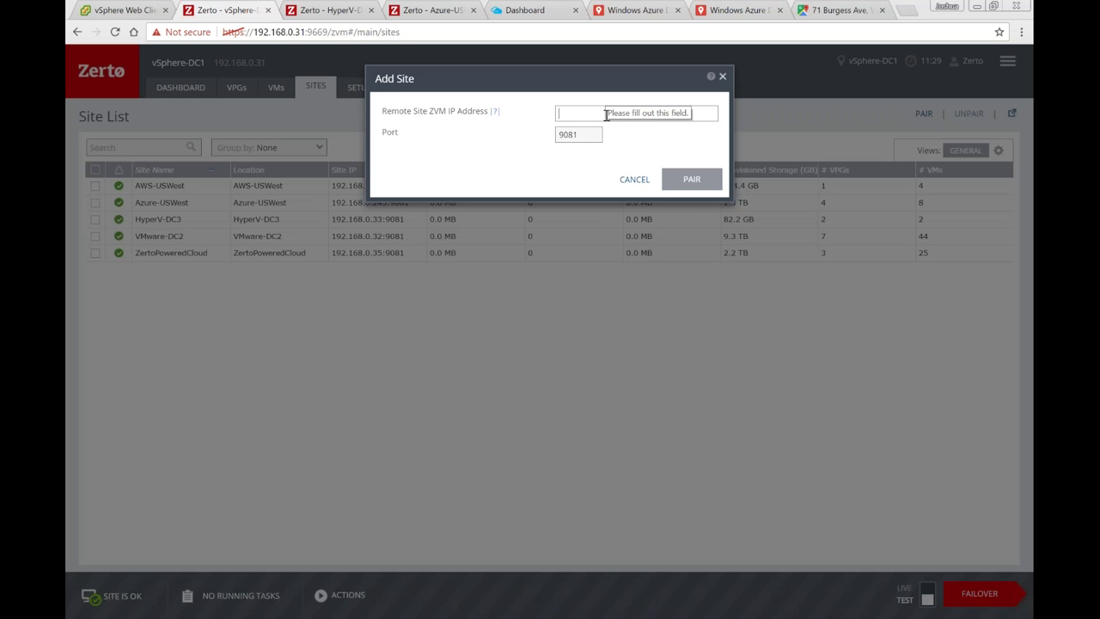
click(637, 182)
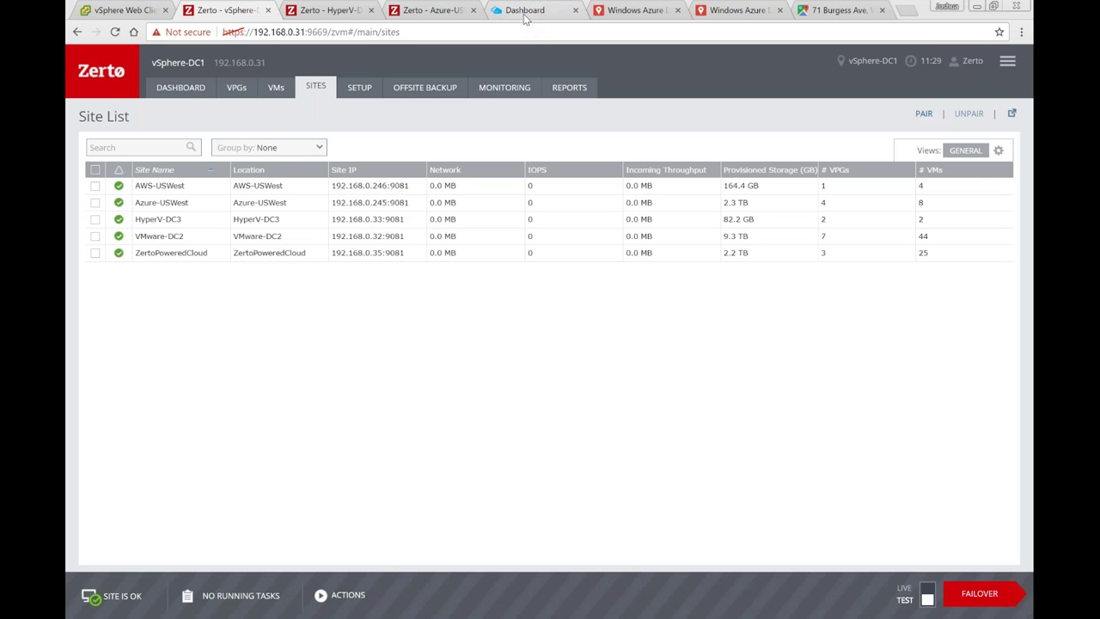
click(524, 13)
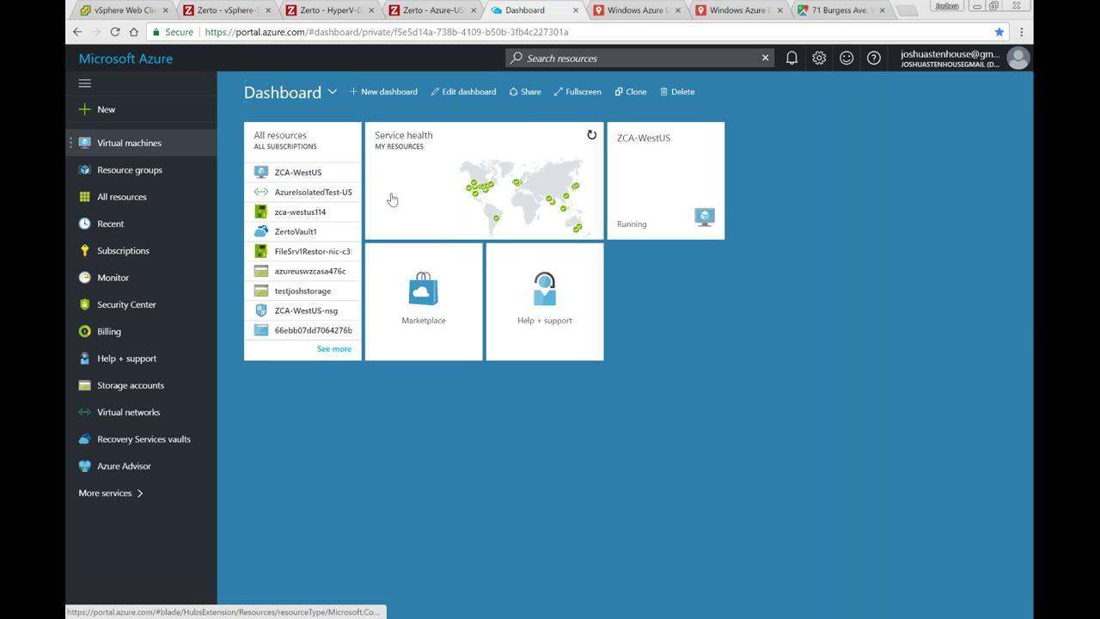
Step: Check the Azure virtual machines list, then return to the Azure-USWest Zerto dashboard (4 VPGs, 8 VMs)
click(453, 202)
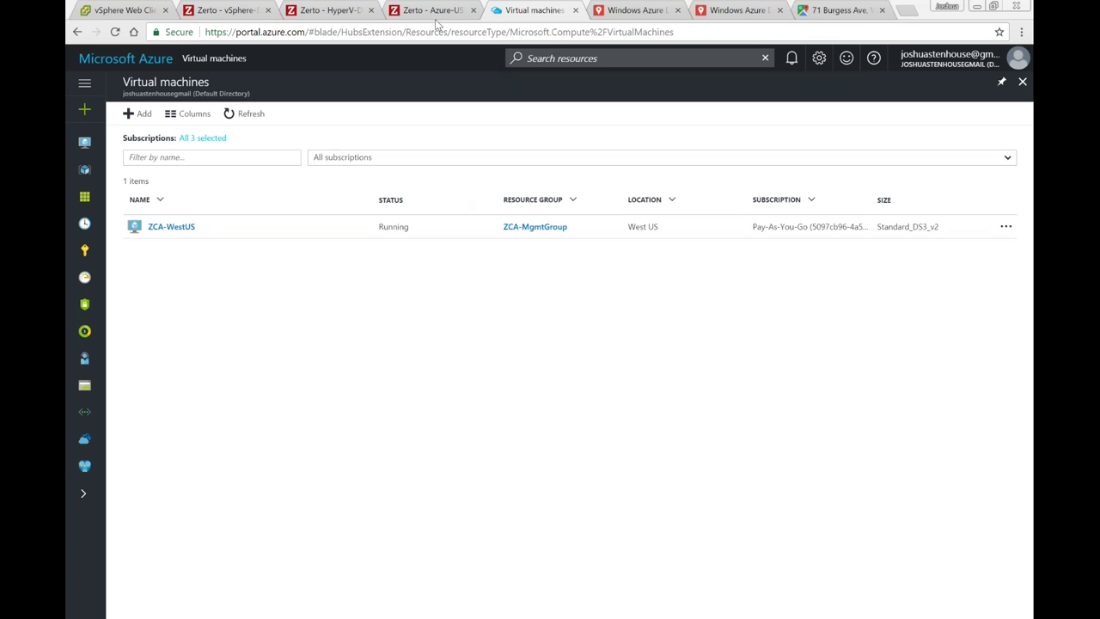
key(ctrl+shift+Tab)
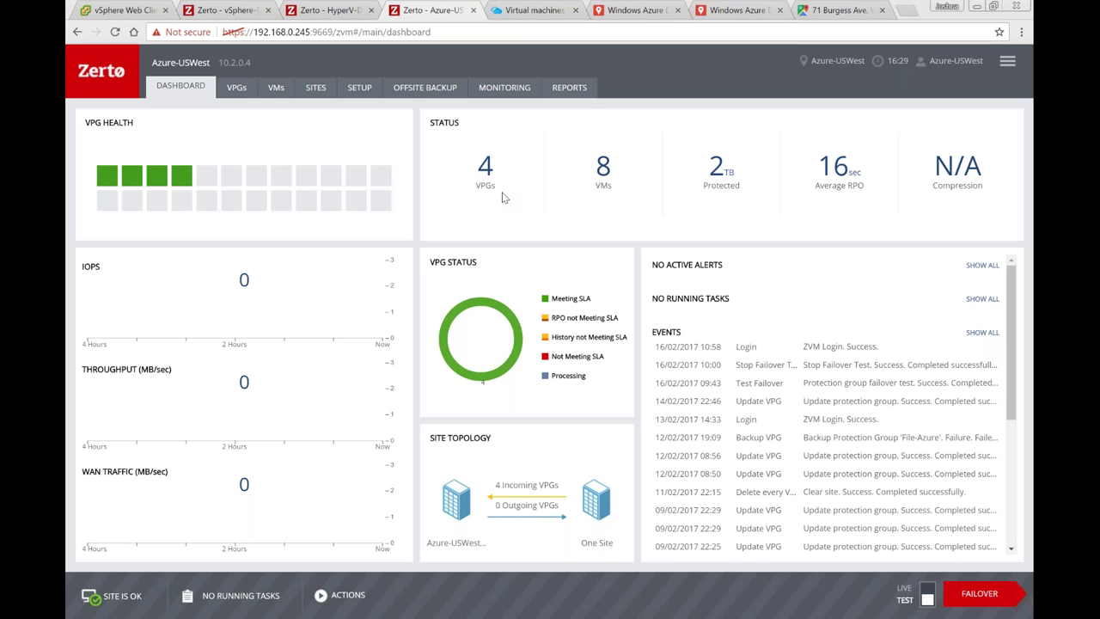
Step: Return to the vSphere-DC1 Zerto site list with the Add Site form open on port 9081
click(504, 196)
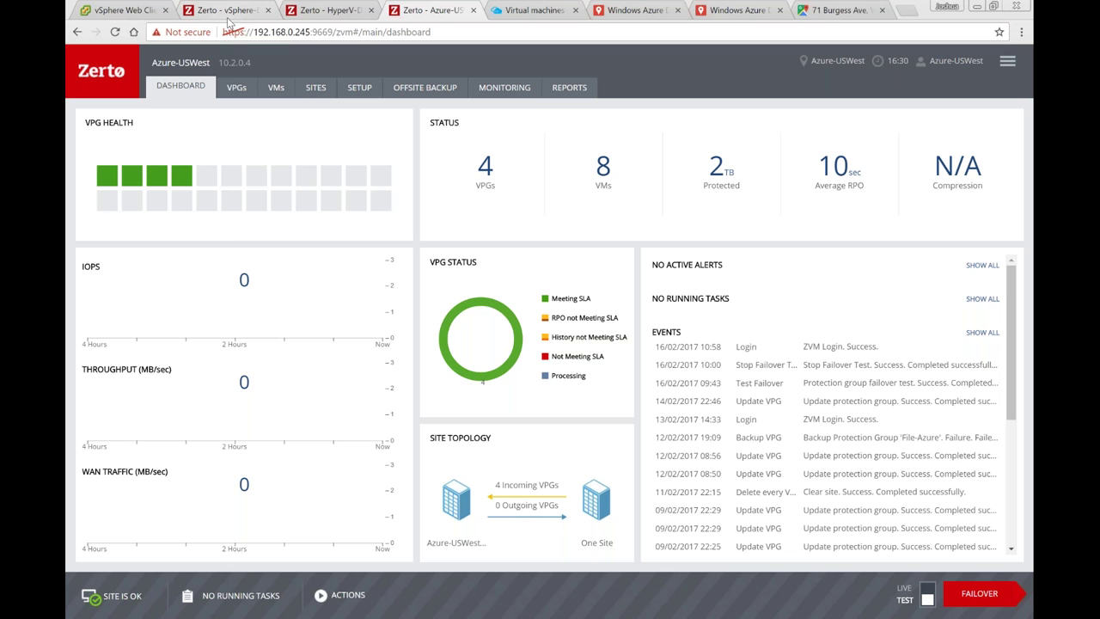
click(241, 12)
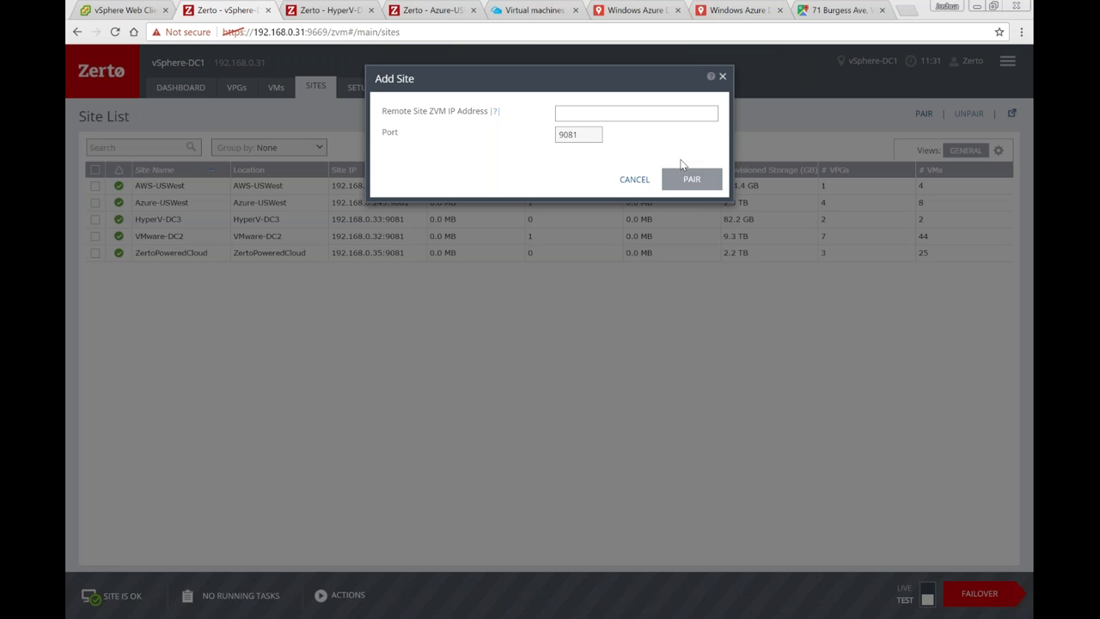
Step: Cancel the site pairing, review the VPGs list, and return to the vSphere-DC1 dashboard (20 VPGs, 50 VMs)
click(643, 180)
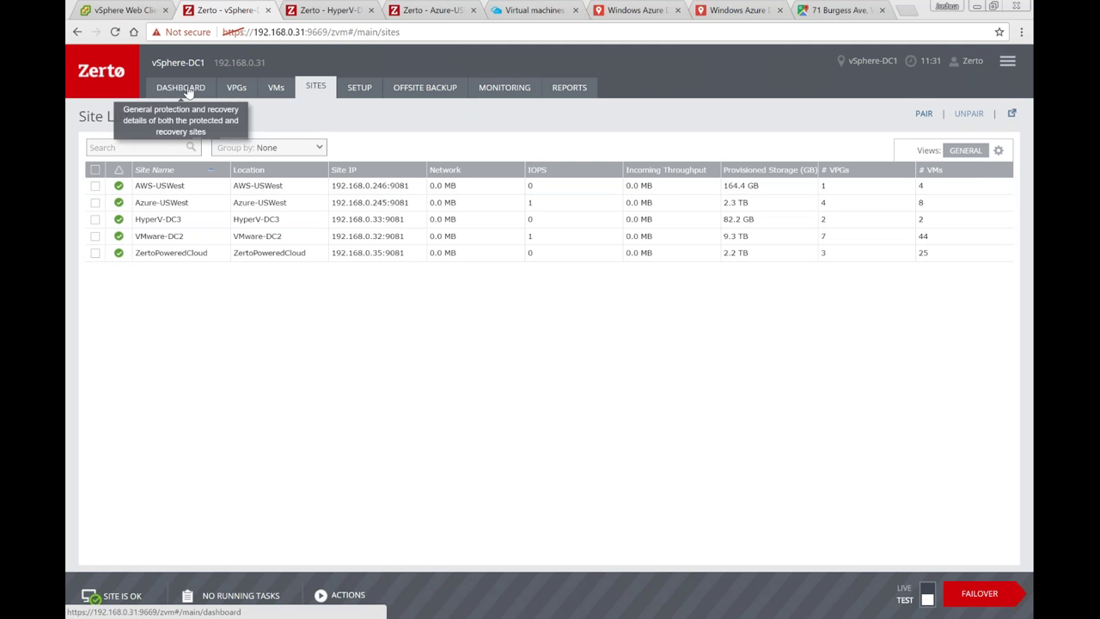
click(238, 96)
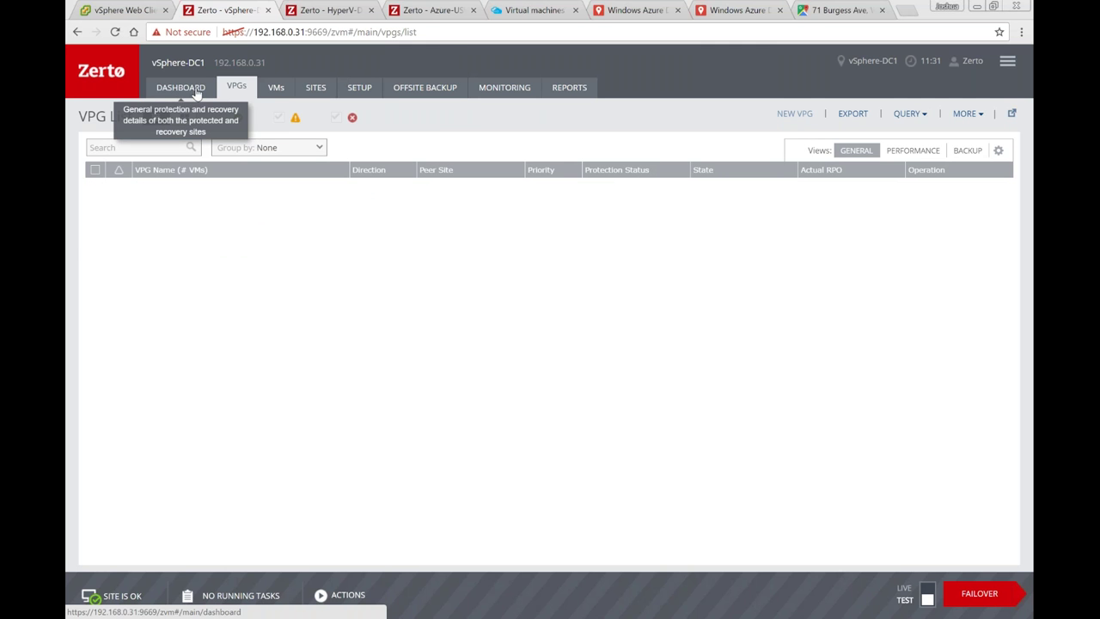
click(197, 95)
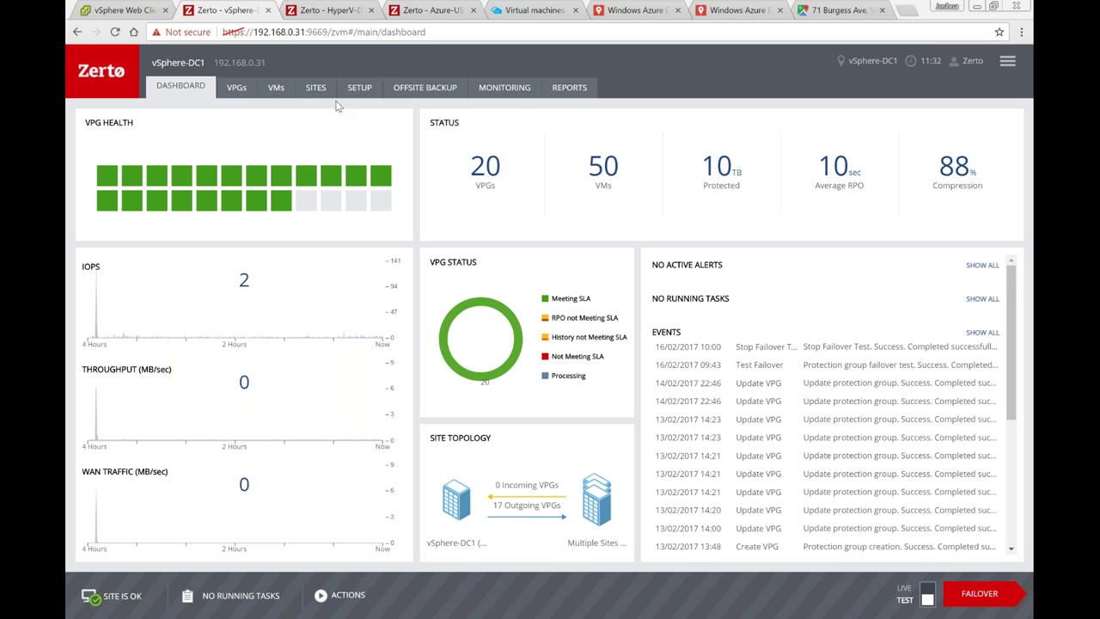
Step: Review the vSphere-DC1 VPGs list, then go back to the Azure-USWest dashboard
click(241, 90)
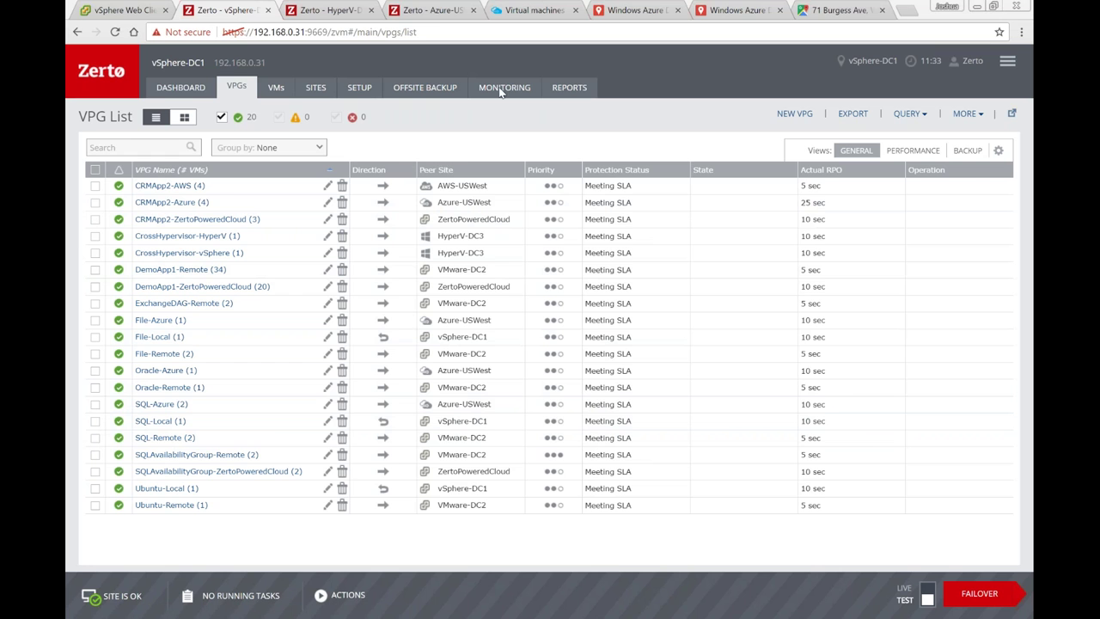
click(442, 11)
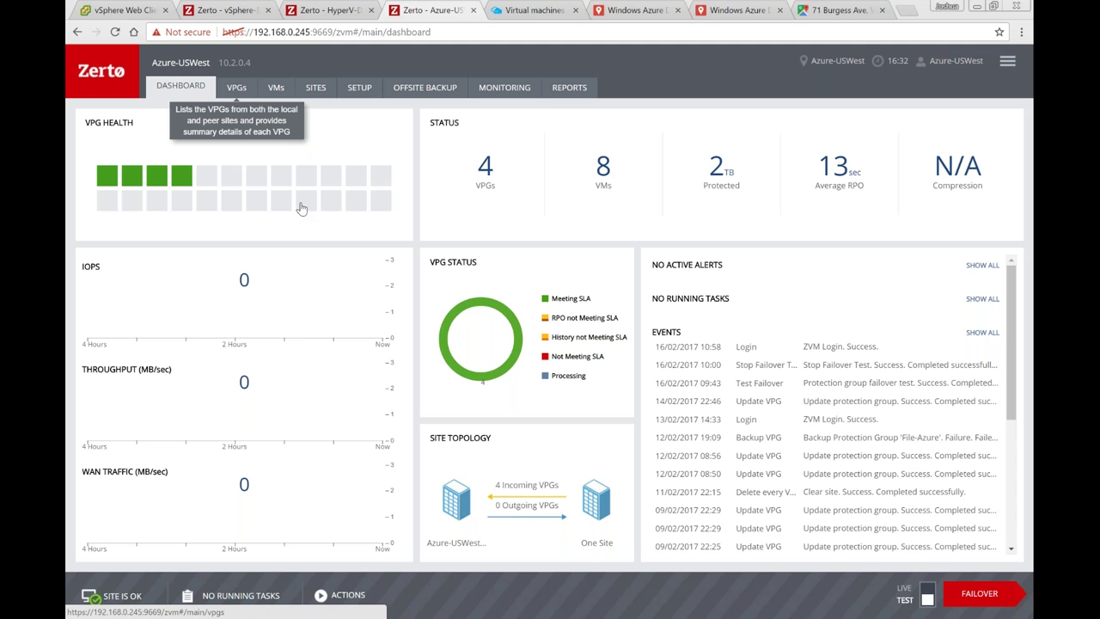
Step: Open the Azure-USWest VPGs list and the SQL-Azure VPG for a failover test
click(485, 176)
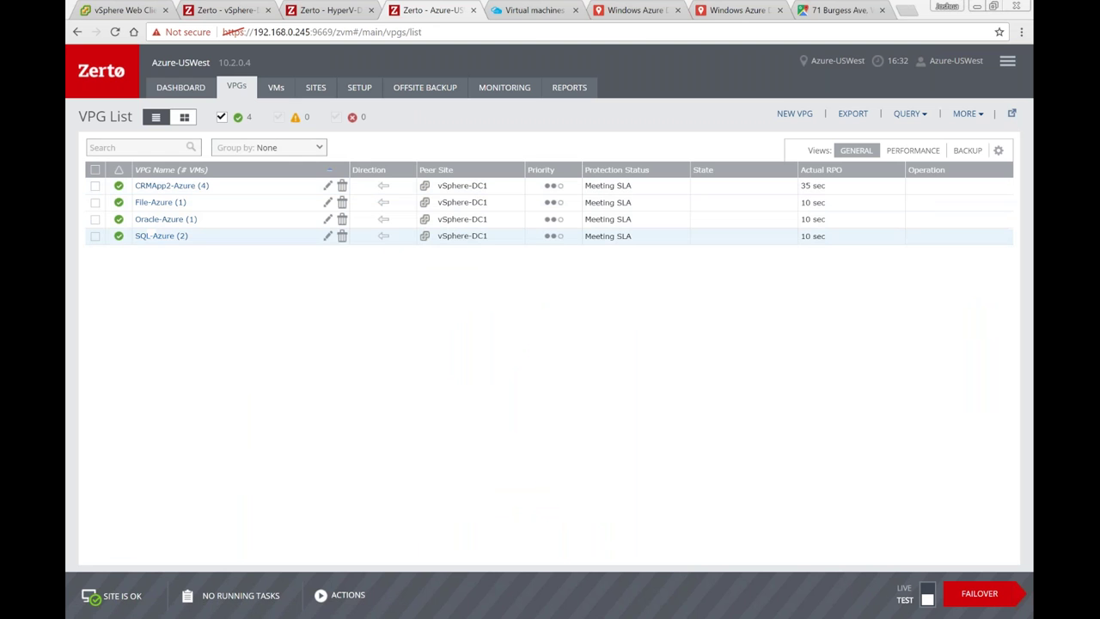
click(160, 237)
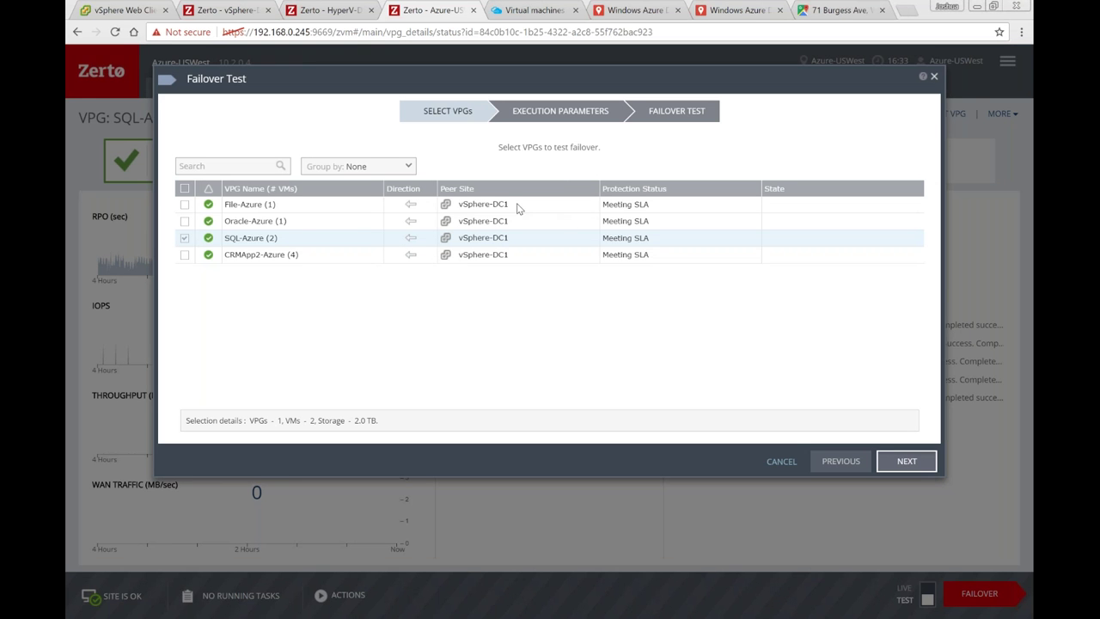
Step: Set the SQL-Azure failover test checkpoint to Latest, 16/11/2017 11:33:52
key(Return)
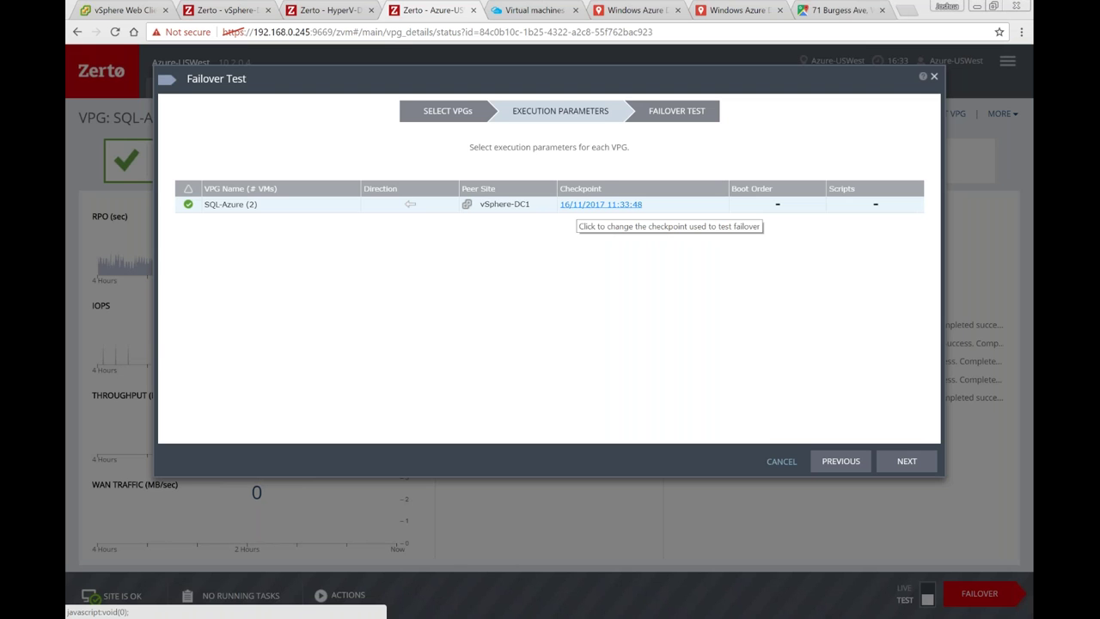
click(607, 203)
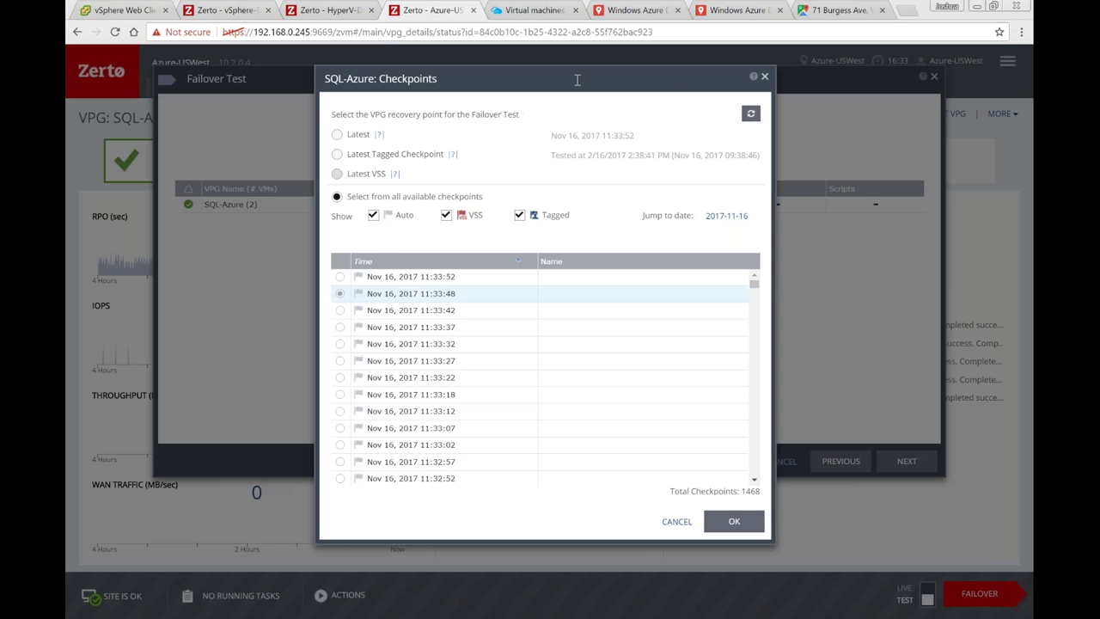
drag(577, 79, 506, 74)
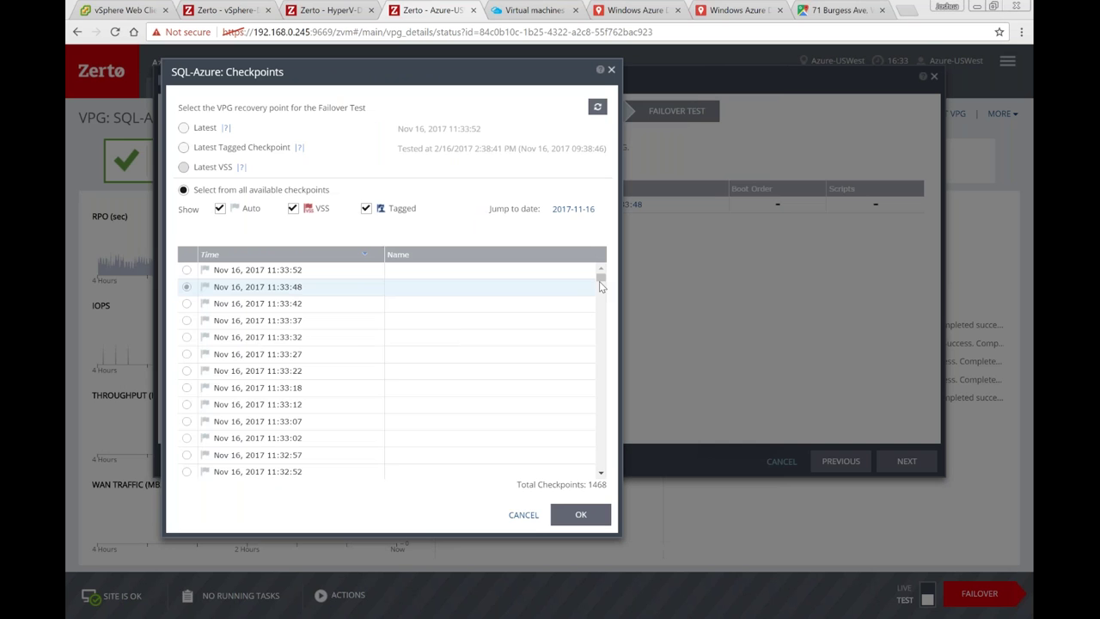
drag(599, 281, 601, 315)
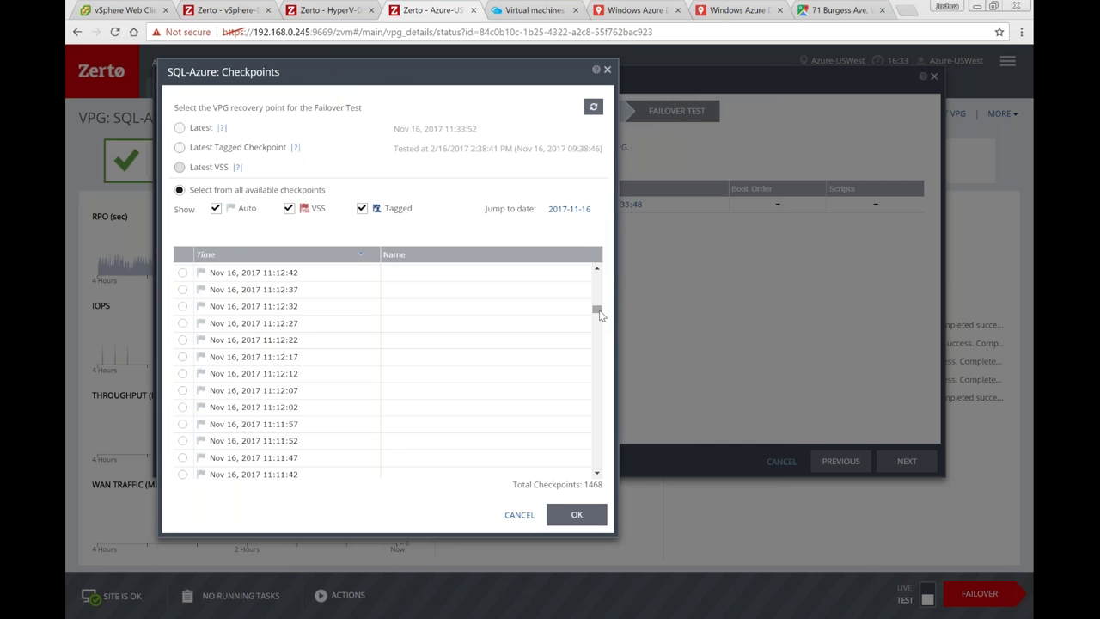
click(184, 291)
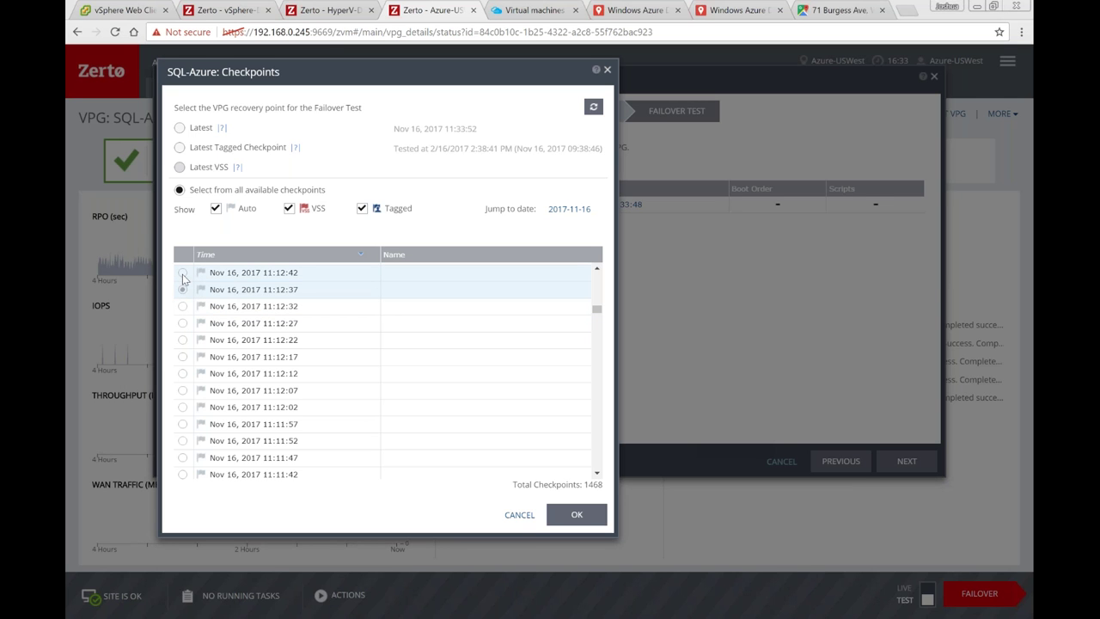
click(232, 272)
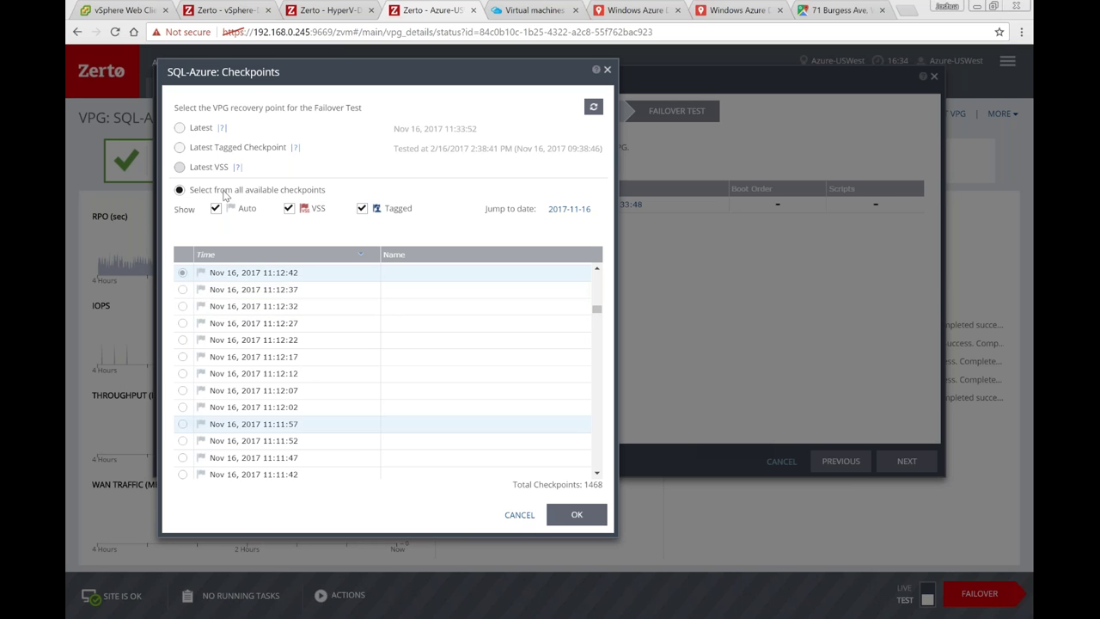
click(179, 127)
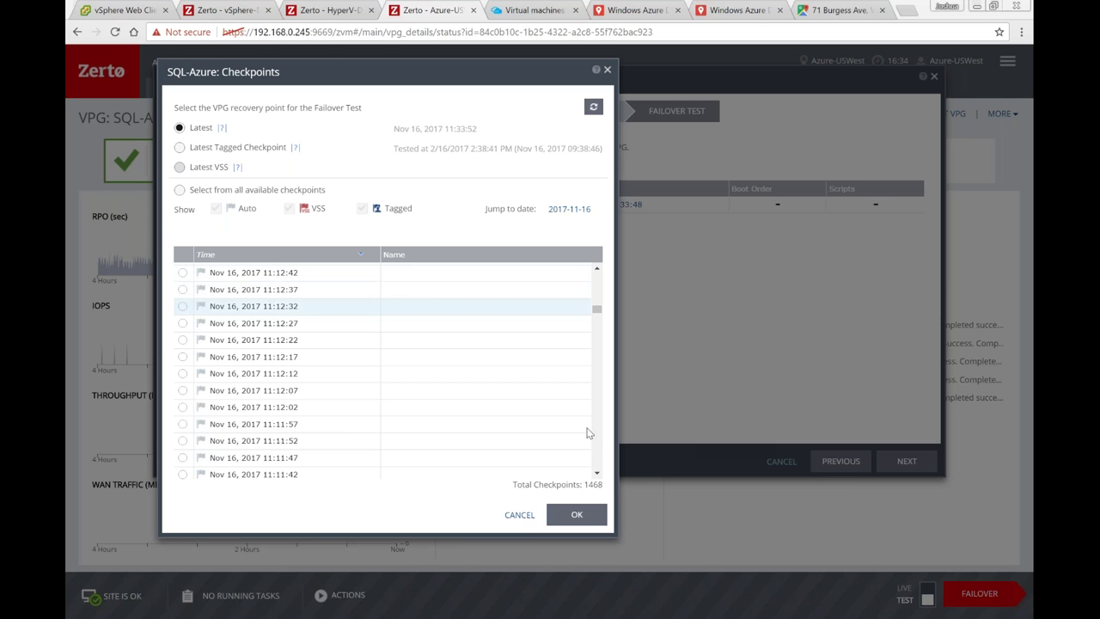
click(577, 515)
Step: Apply the checkpoint and launch the SQL-Azure failover test, now running at 5%
key(Return)
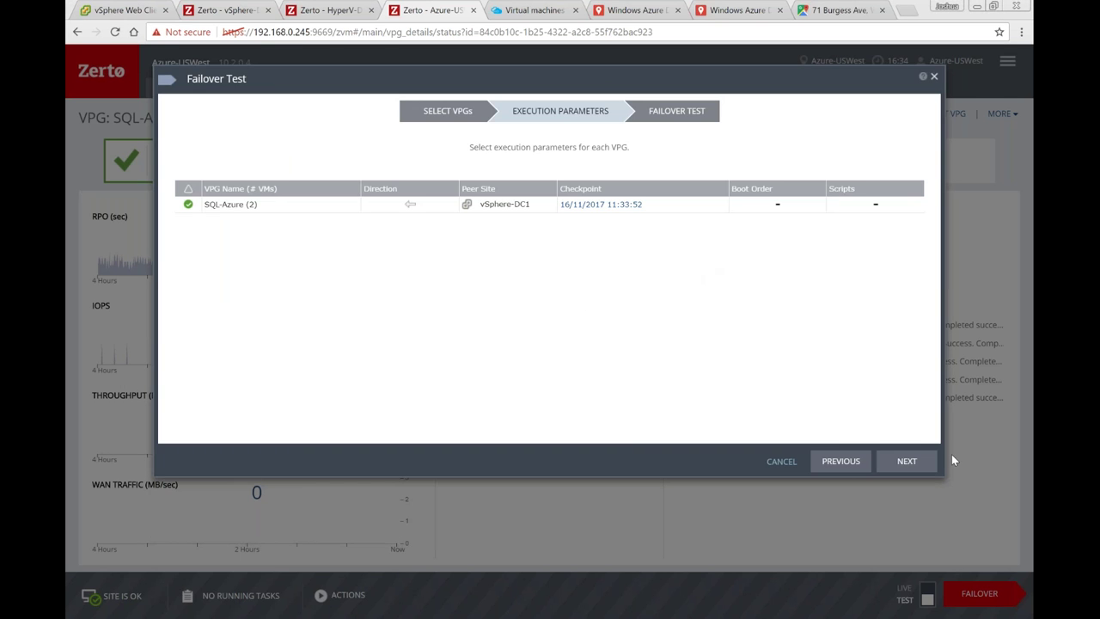
click(932, 464)
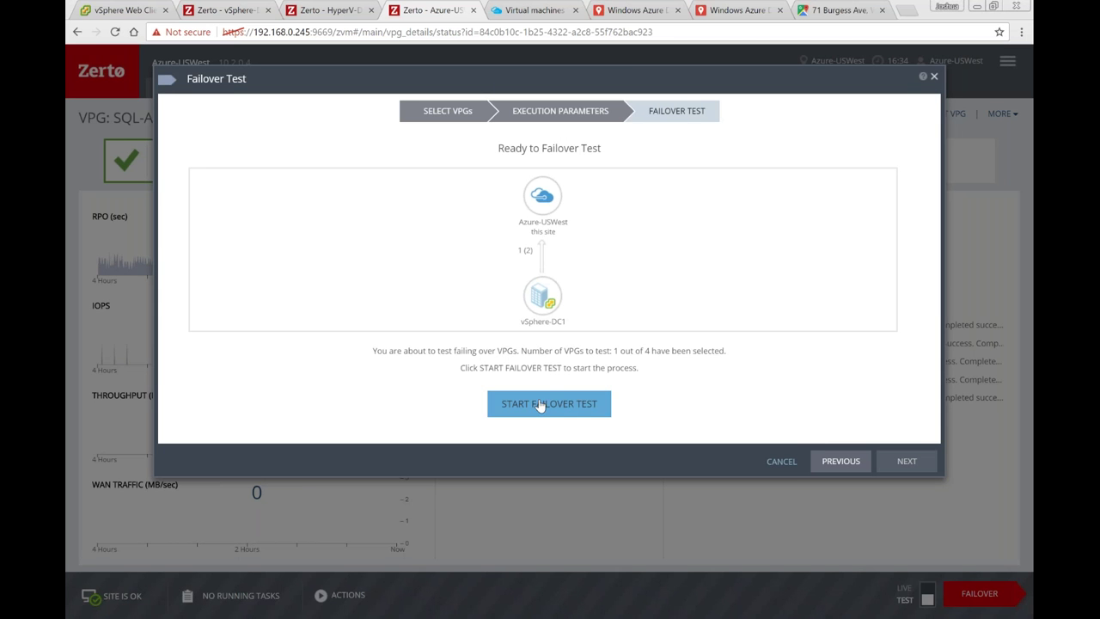
click(540, 404)
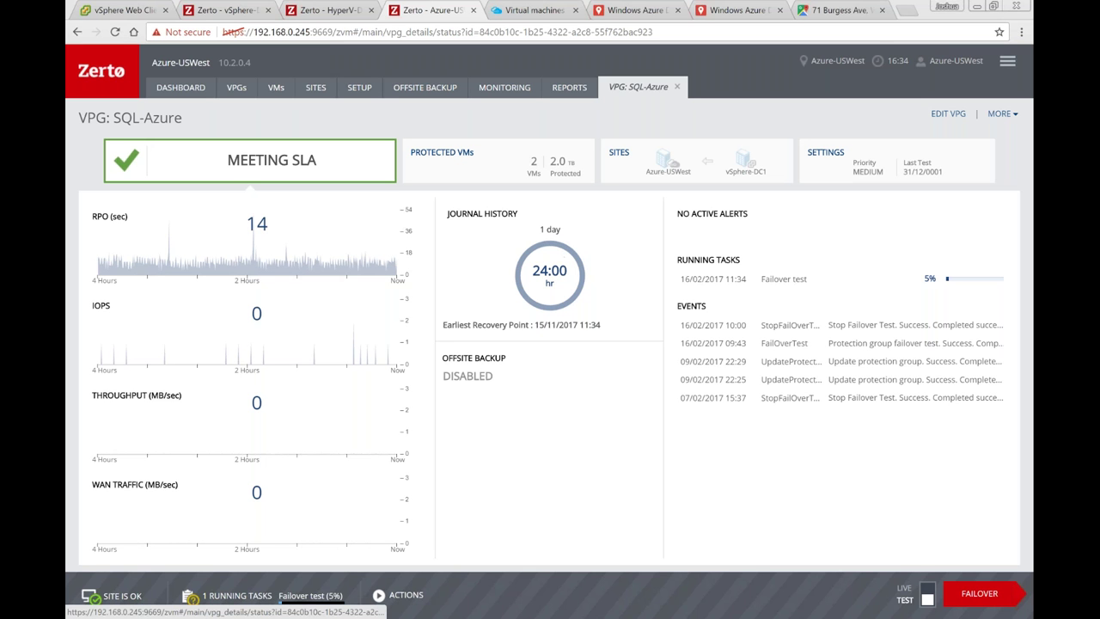
Step: Bring up the vSphere-DC1 site's dashboard and open its ACTIONS list
click(181, 86)
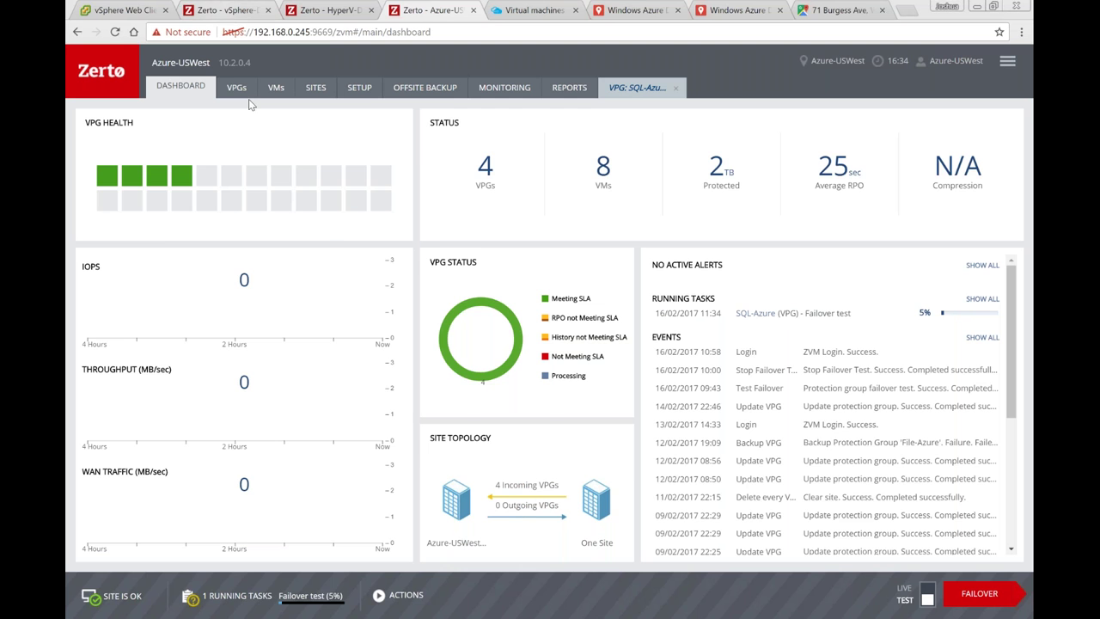
key(ctrl+2)
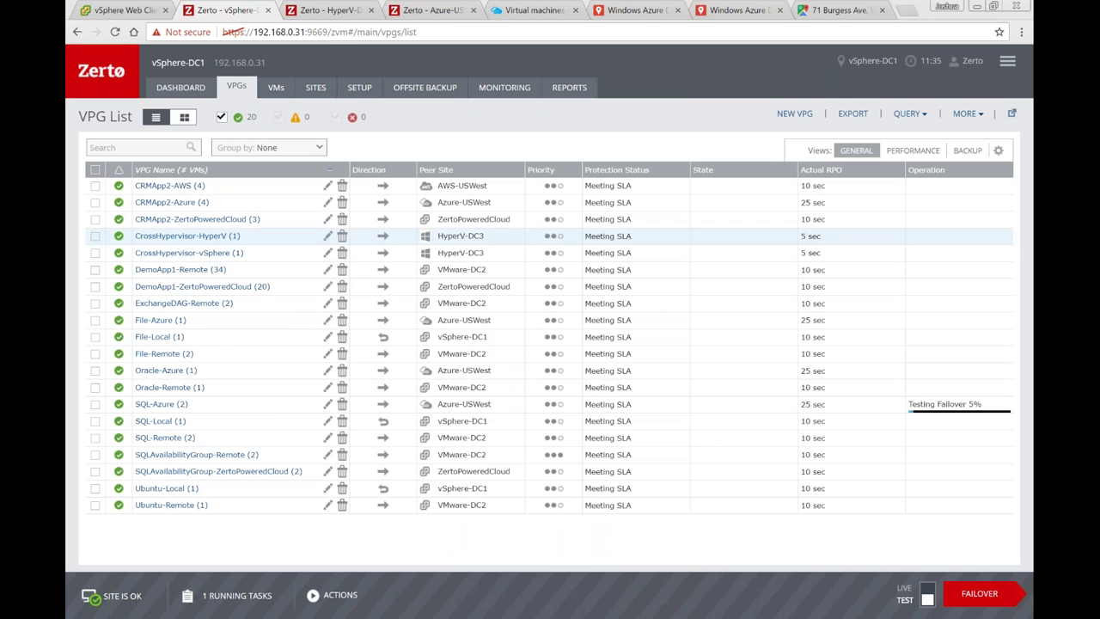
click(180, 87)
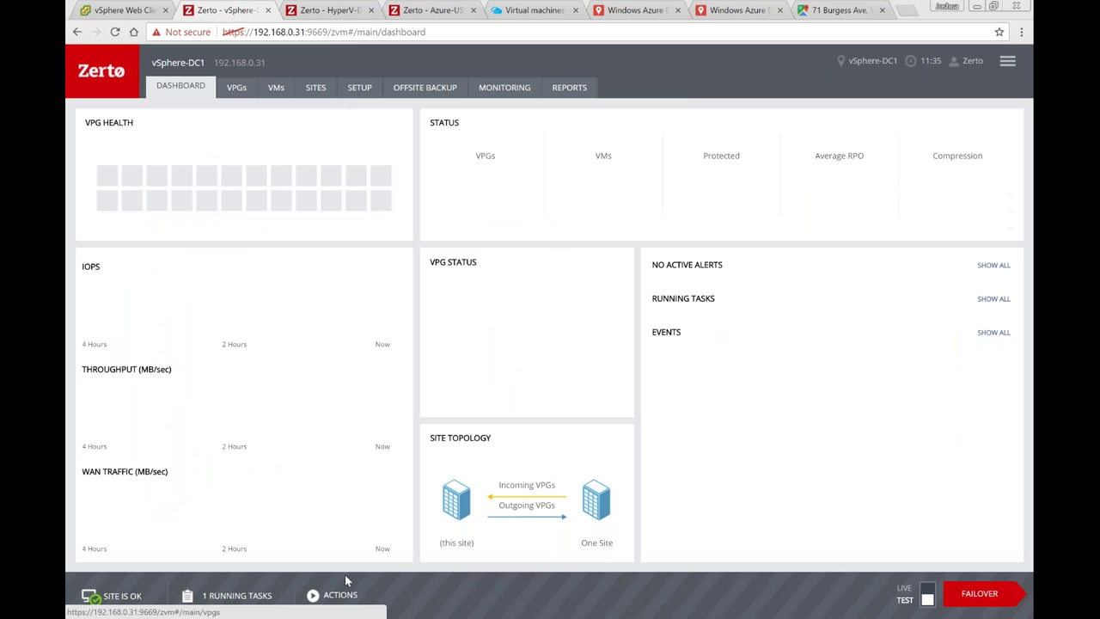
click(342, 596)
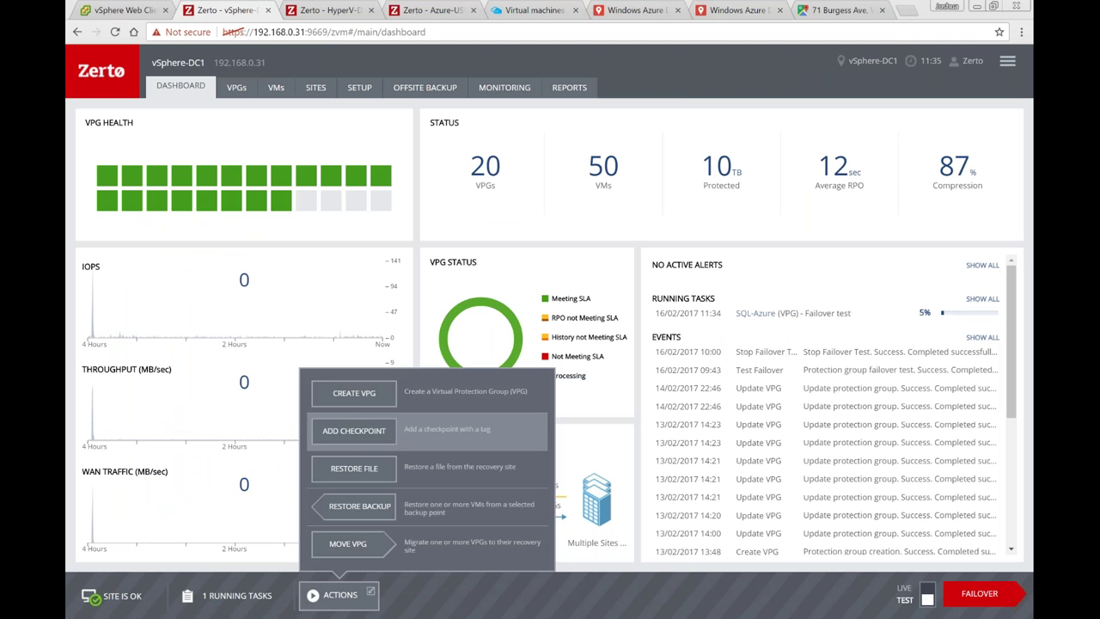
Step: Start a new VPG named 'Test' with High priority and continue to VM selection
click(614, 288)
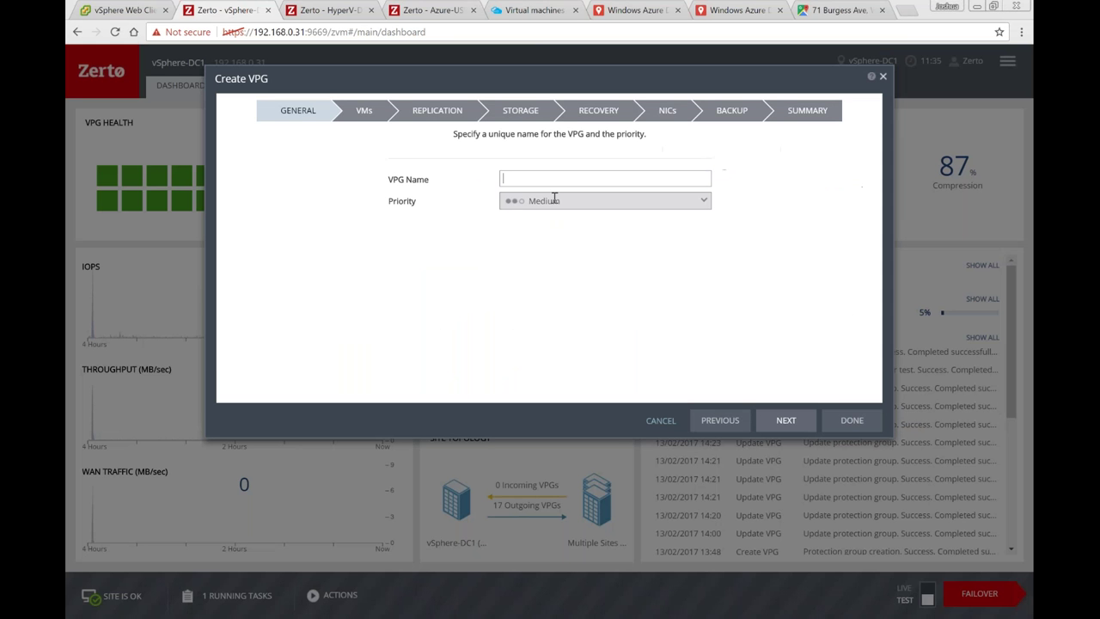
text(Test)
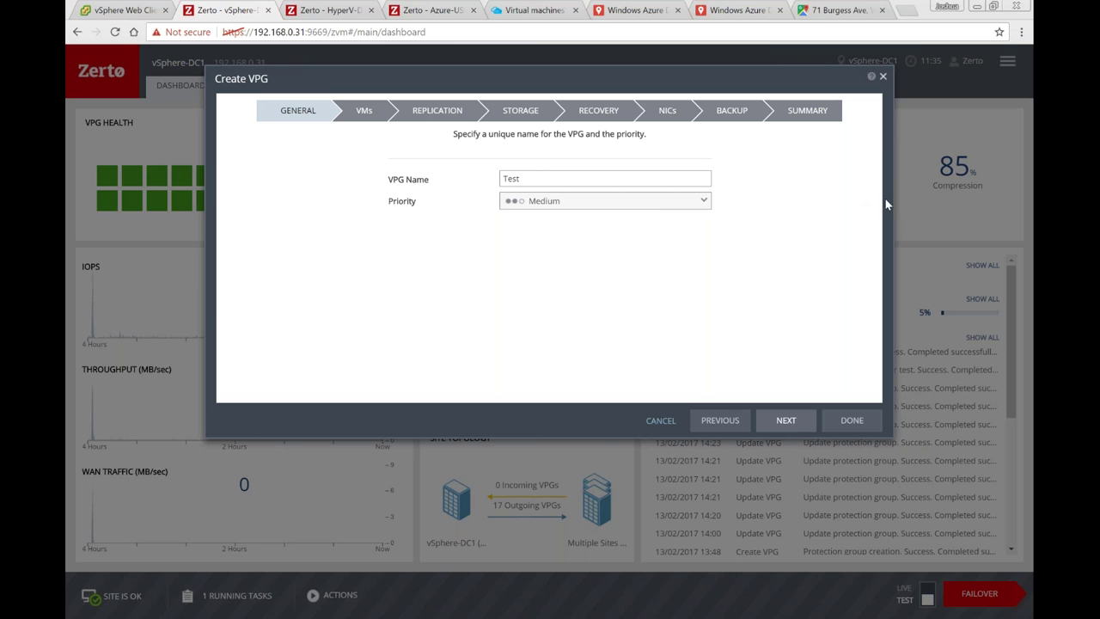
click(738, 157)
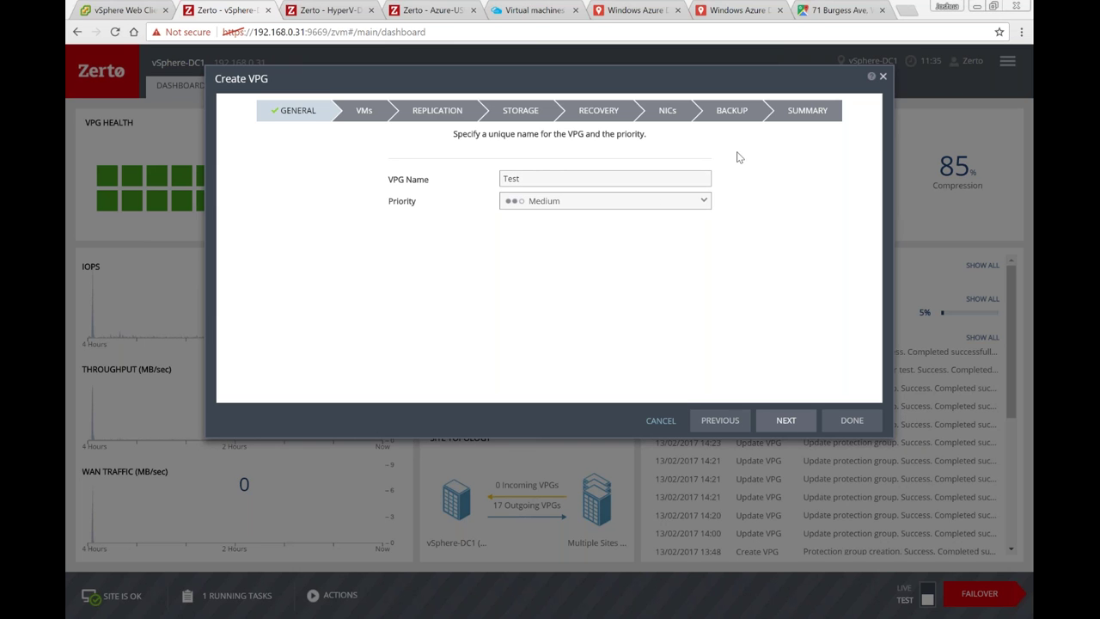
click(653, 205)
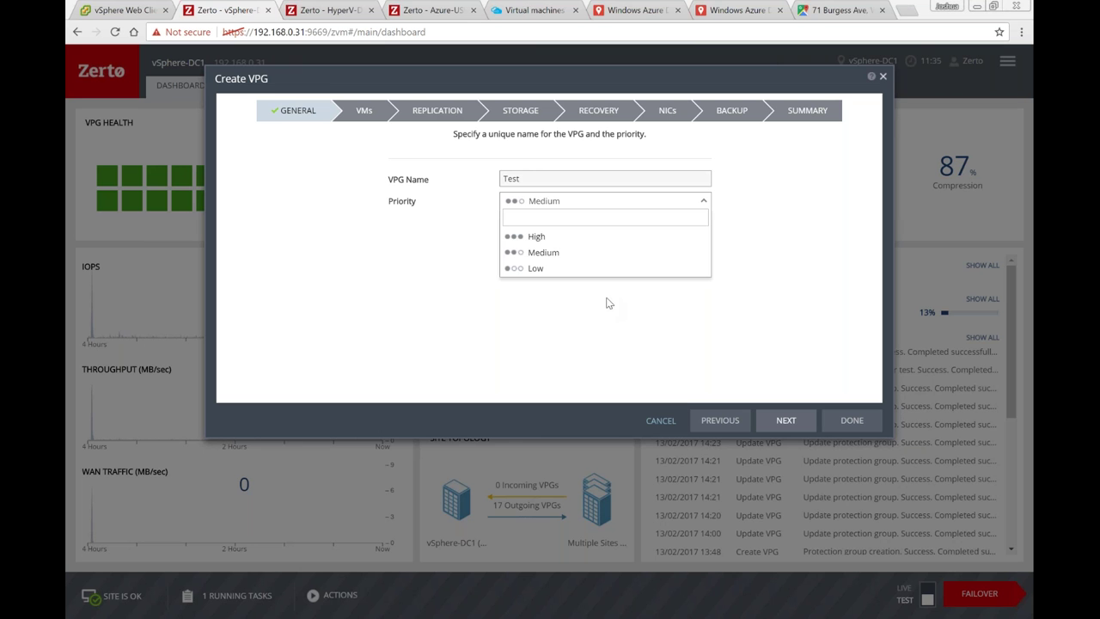
click(564, 242)
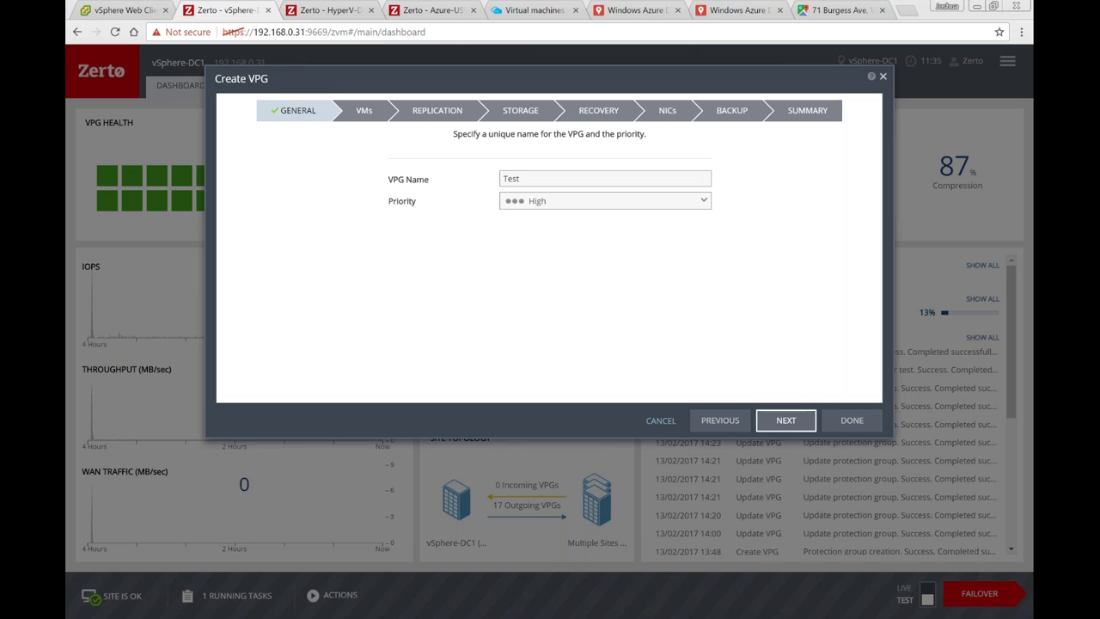
click(786, 421)
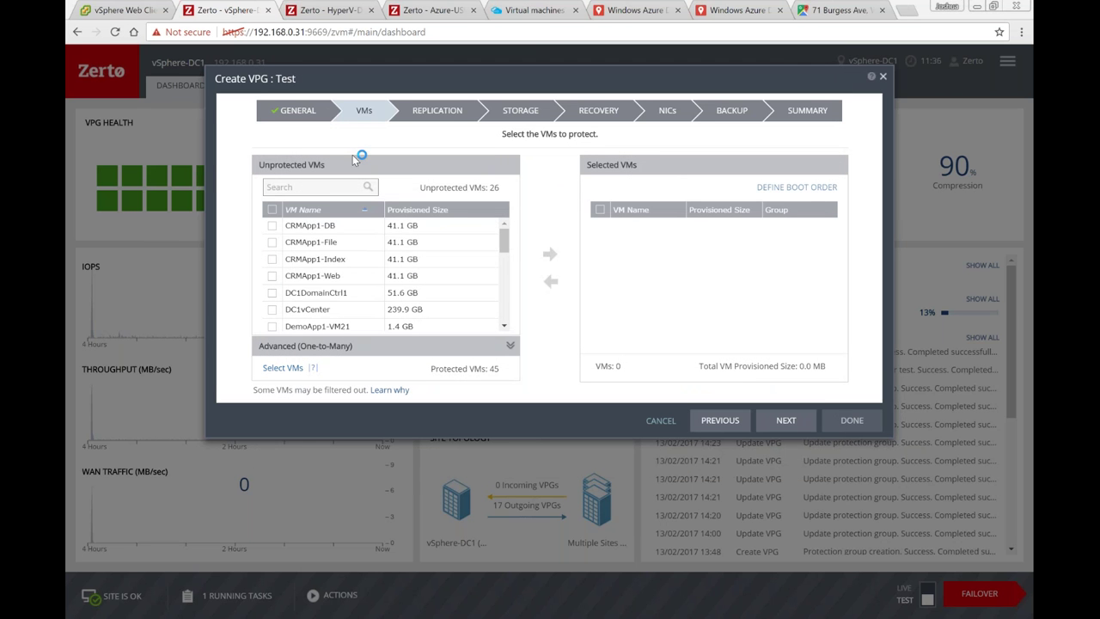
Step: Add CRMApp1-DB, CRMApp1-File and CRMApp1-Index to the Test VPG's selected VMs
click(272, 226)
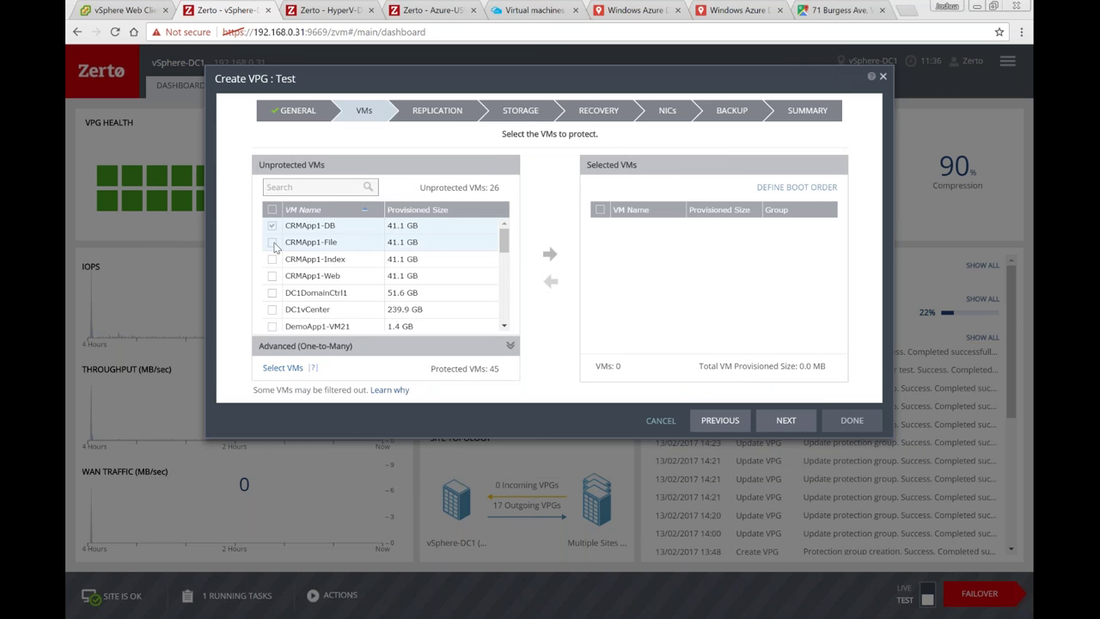
click(273, 243)
click(273, 259)
click(550, 254)
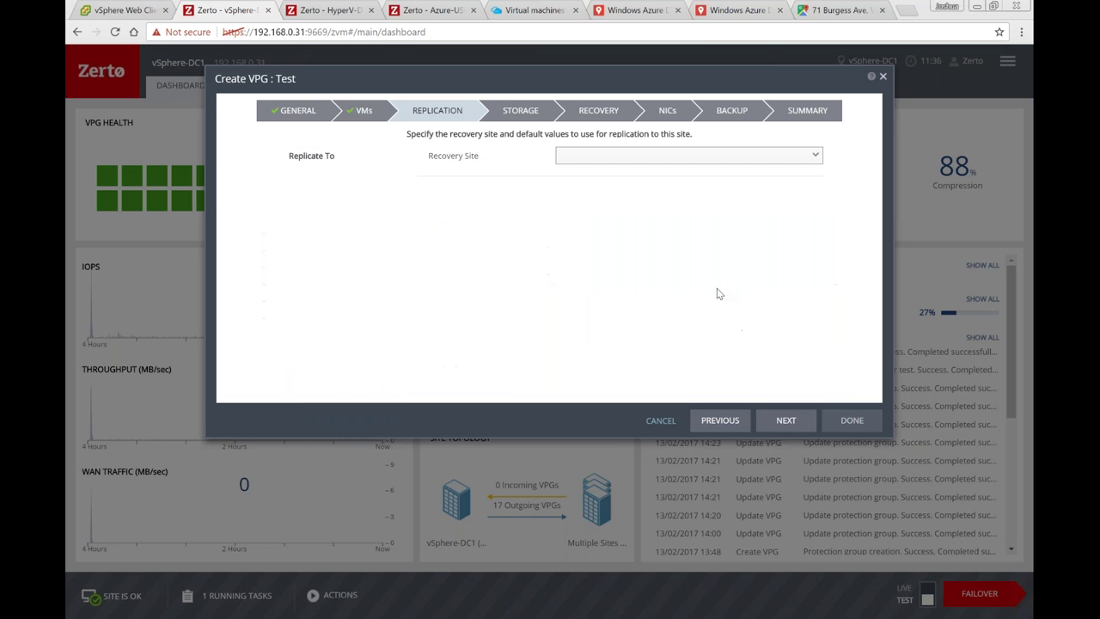
Step: Set Azure-USWest as the recovery site, keep default SLA settings, and continue
click(699, 160)
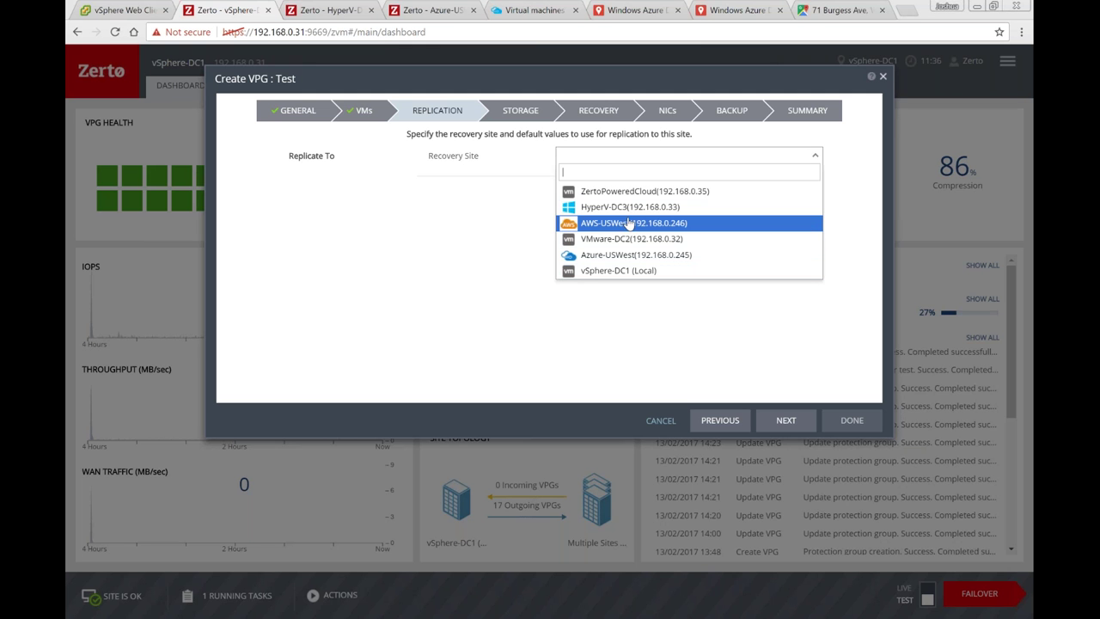
click(641, 256)
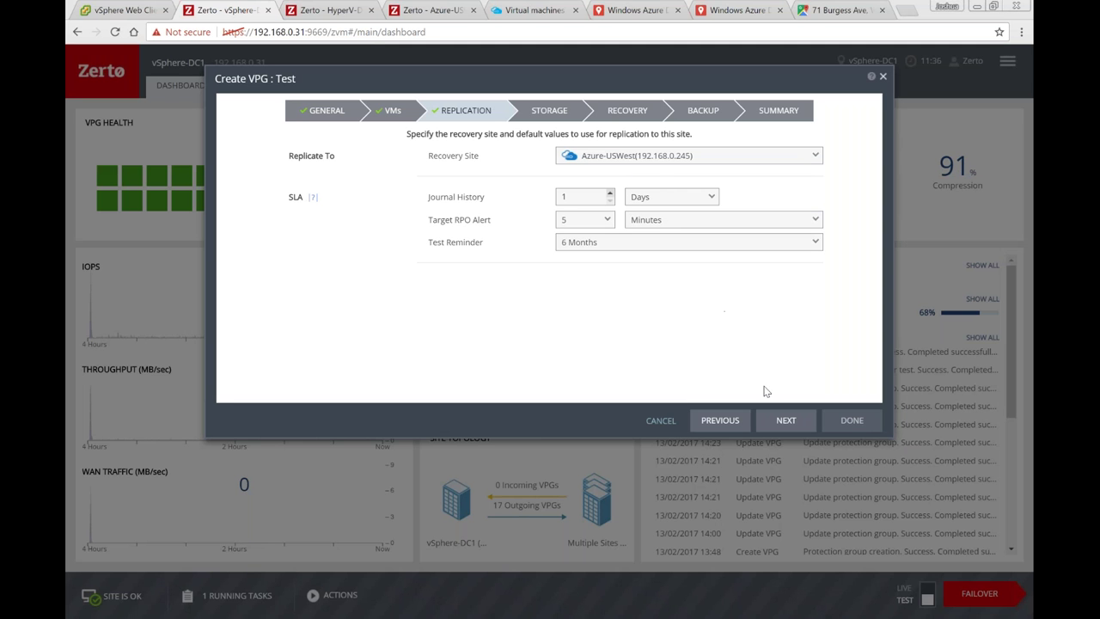
click(786, 421)
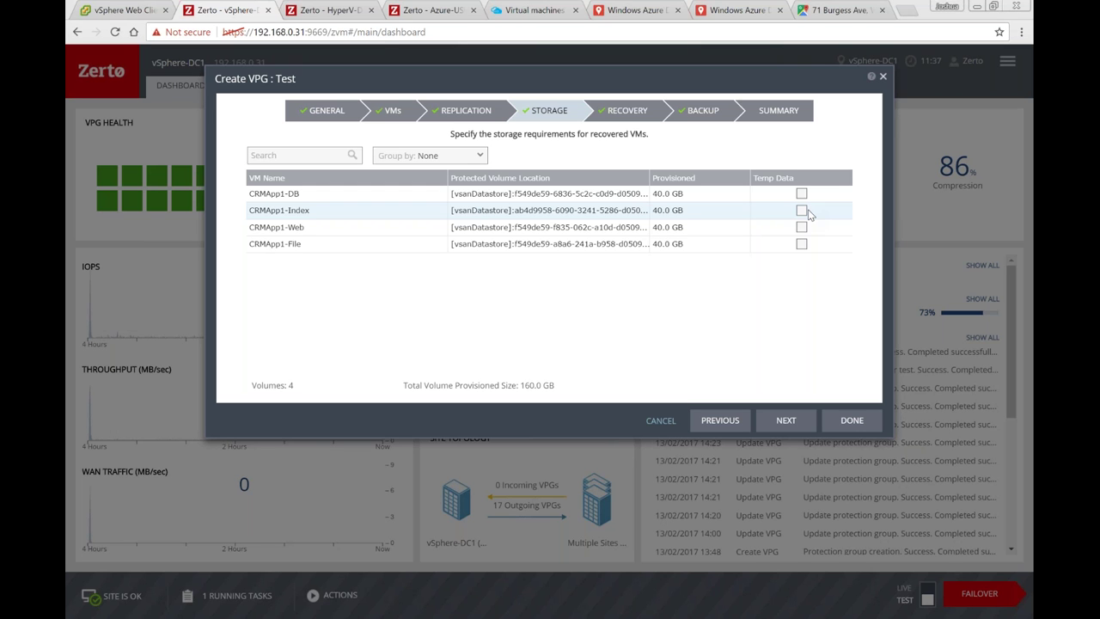
Step: Accept the default storage settings and continue to the Recovery step
click(782, 420)
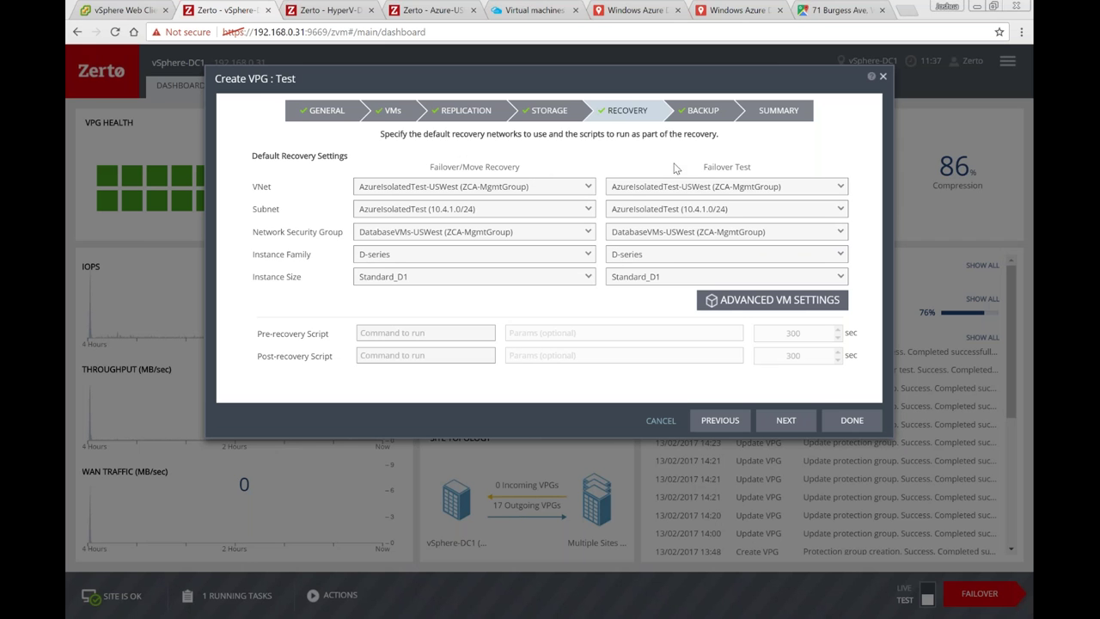
Step: Keep AzureIsolatedTest-USWest VNet, AzureIsolatedTest subnet and DatabaseVMs-USWest NSG for failover tests
click(716, 186)
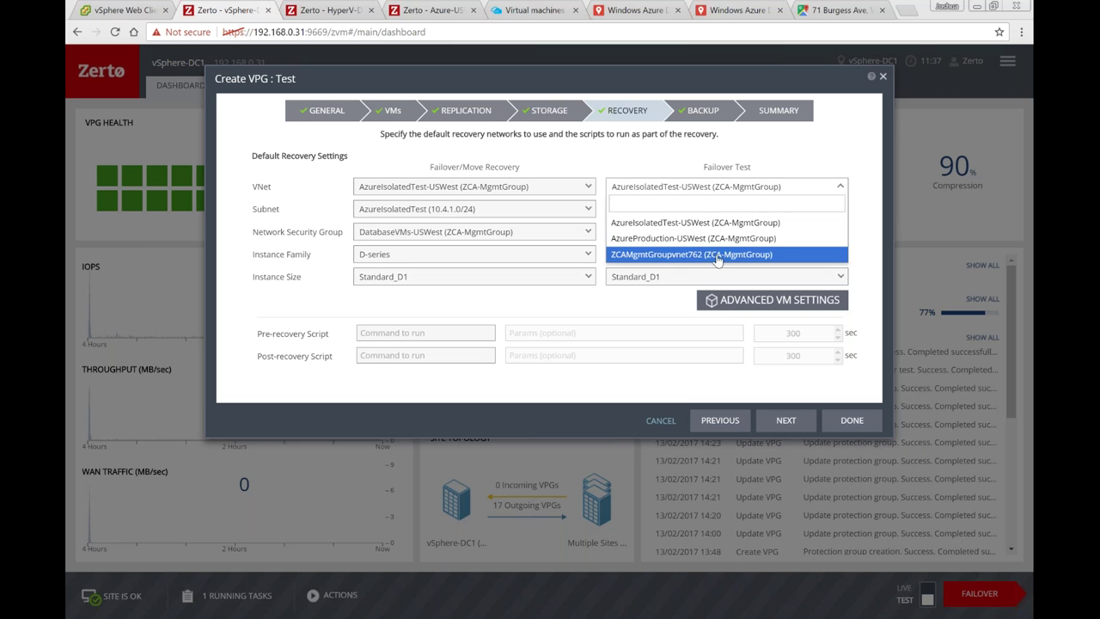
click(784, 165)
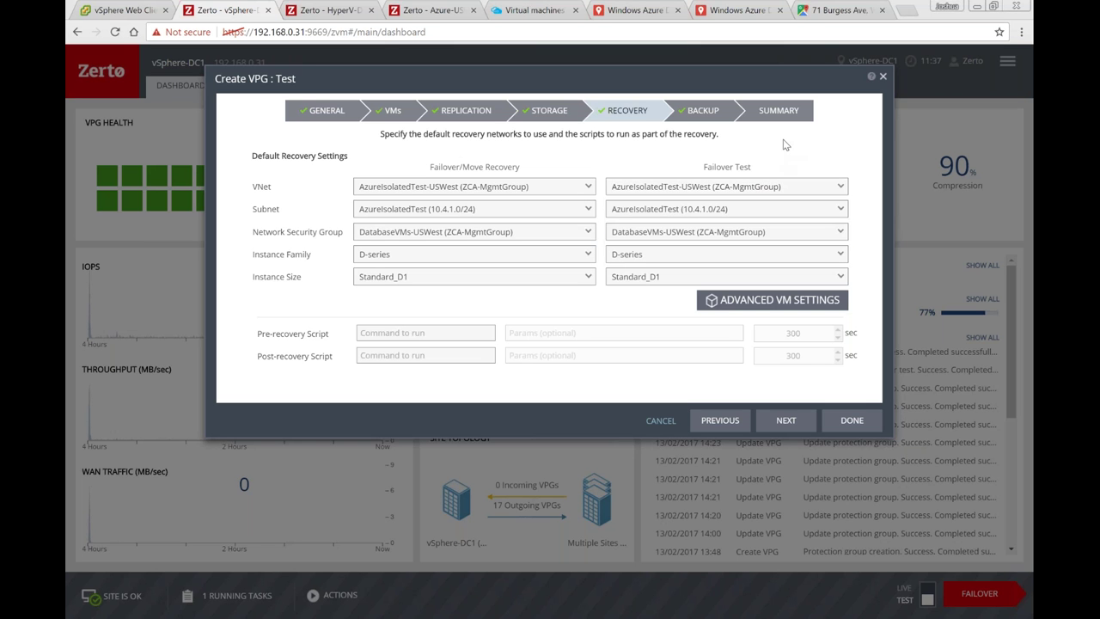
click(782, 209)
click(782, 209)
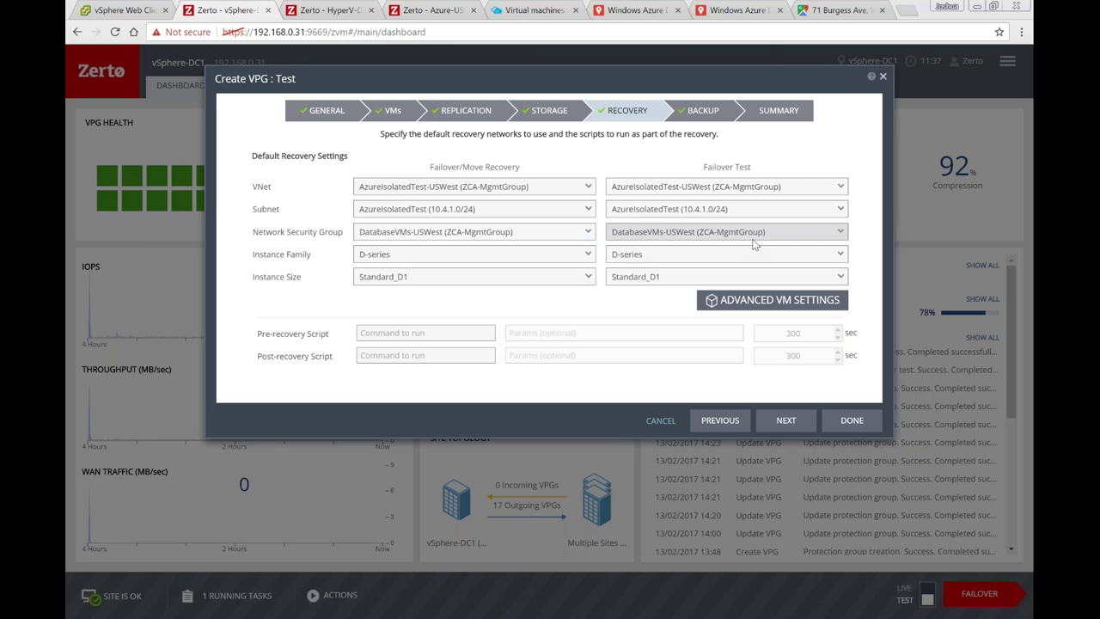
click(783, 232)
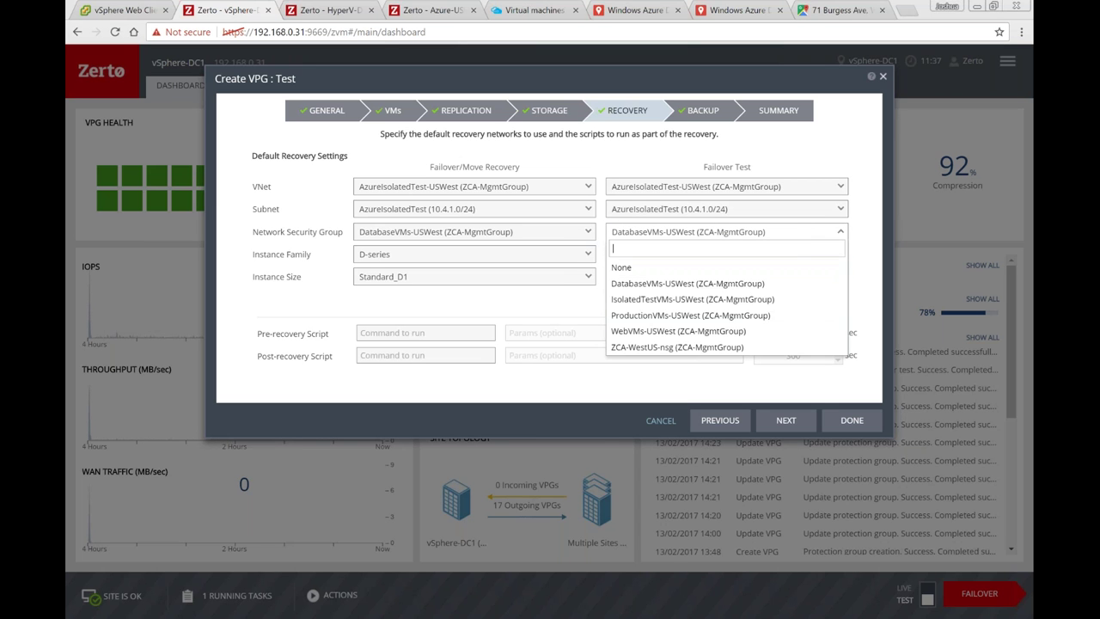
click(789, 164)
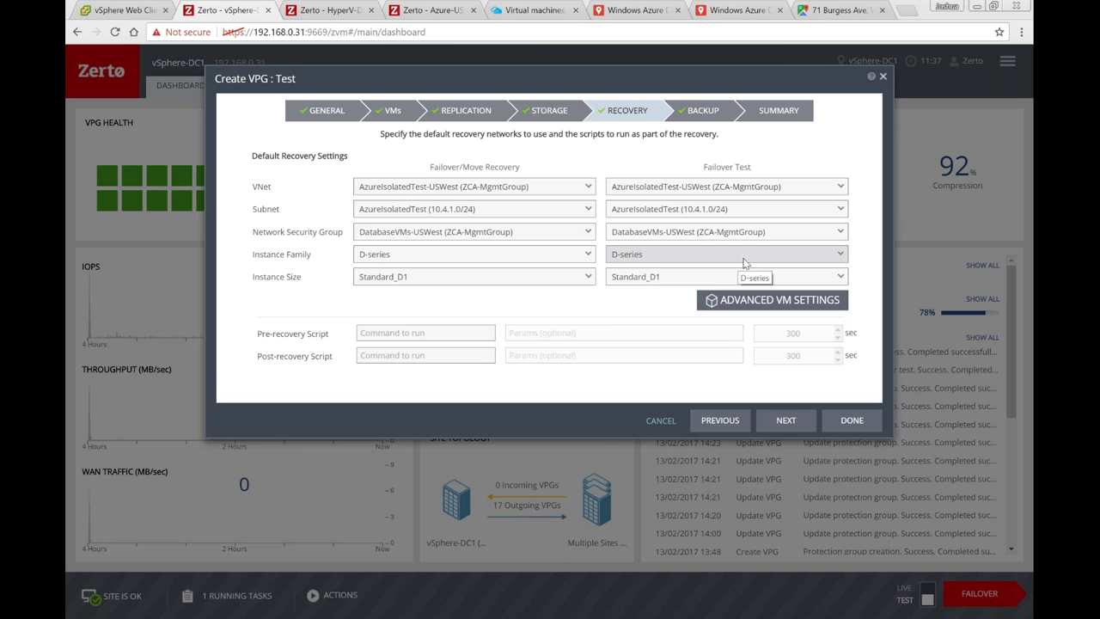
Step: Use DSv2-series* Standard_DS4_v2 instances for failover tests and bring up Advanced VM Settings
click(754, 255)
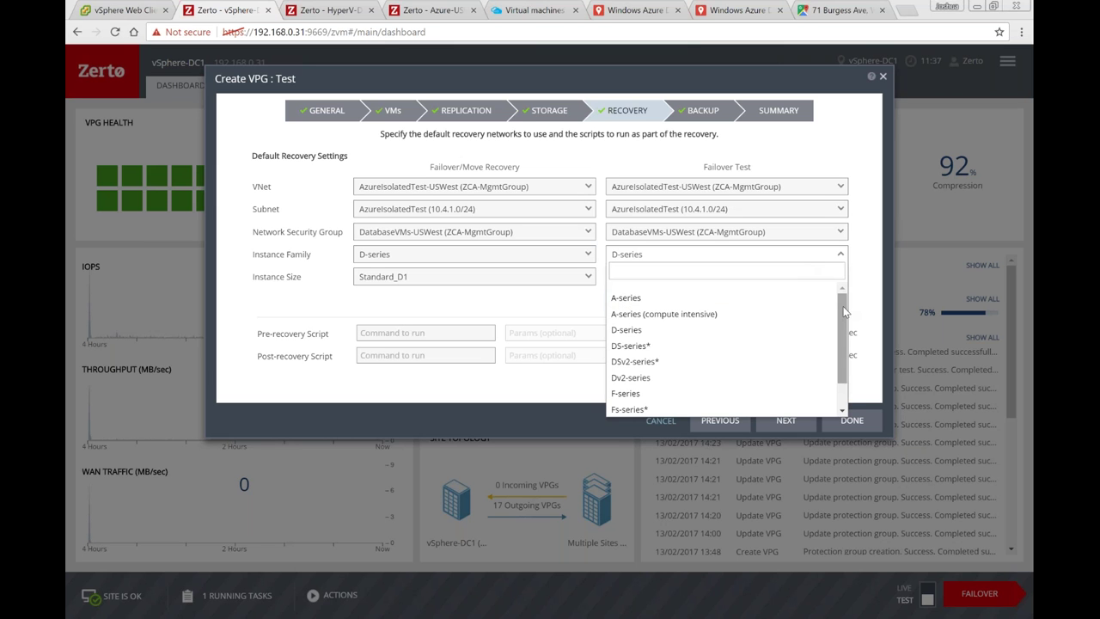
scroll(845, 356, down, 1)
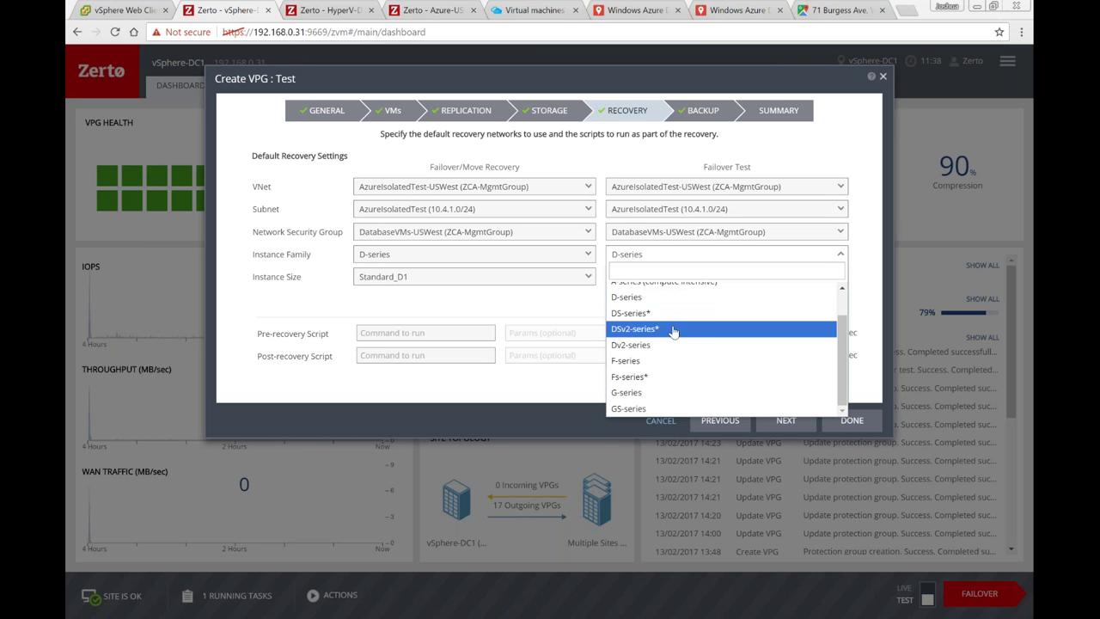
click(717, 330)
click(724, 279)
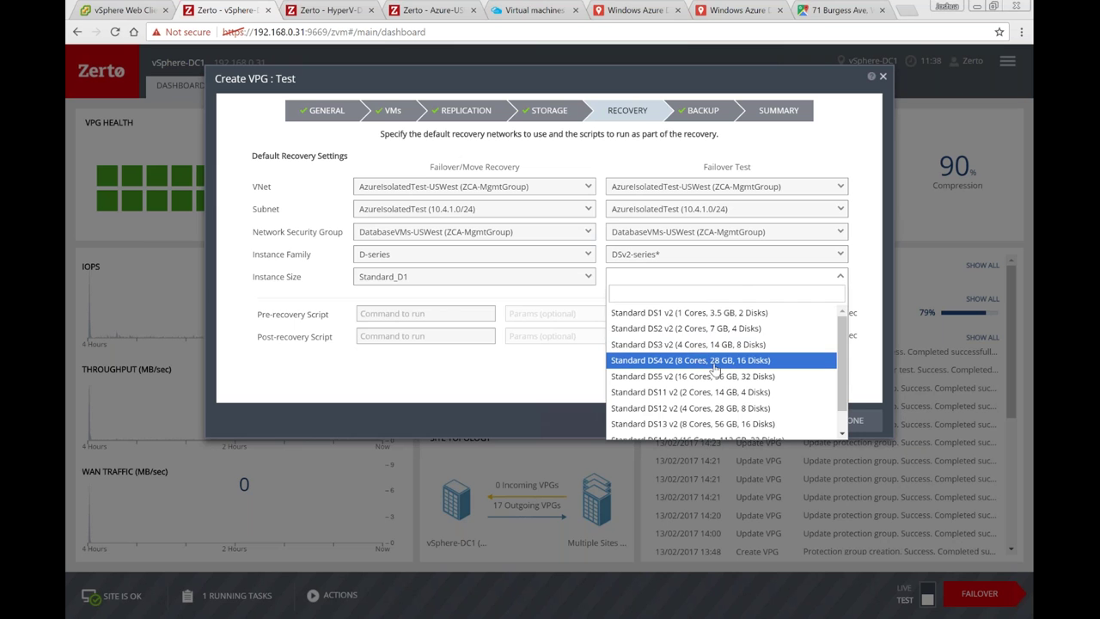
click(714, 363)
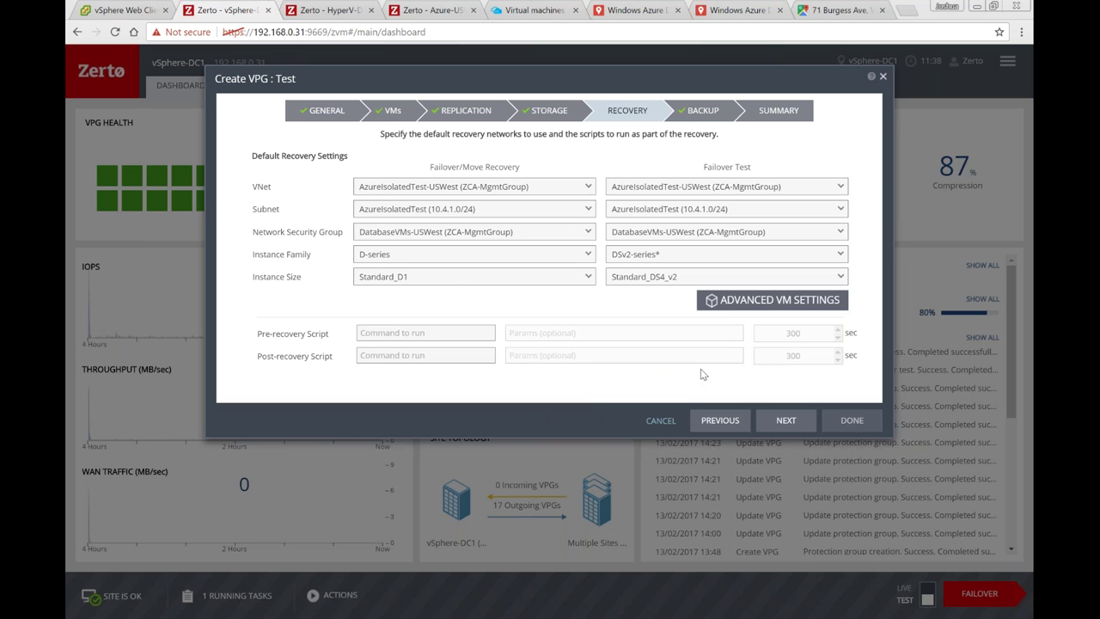
click(768, 302)
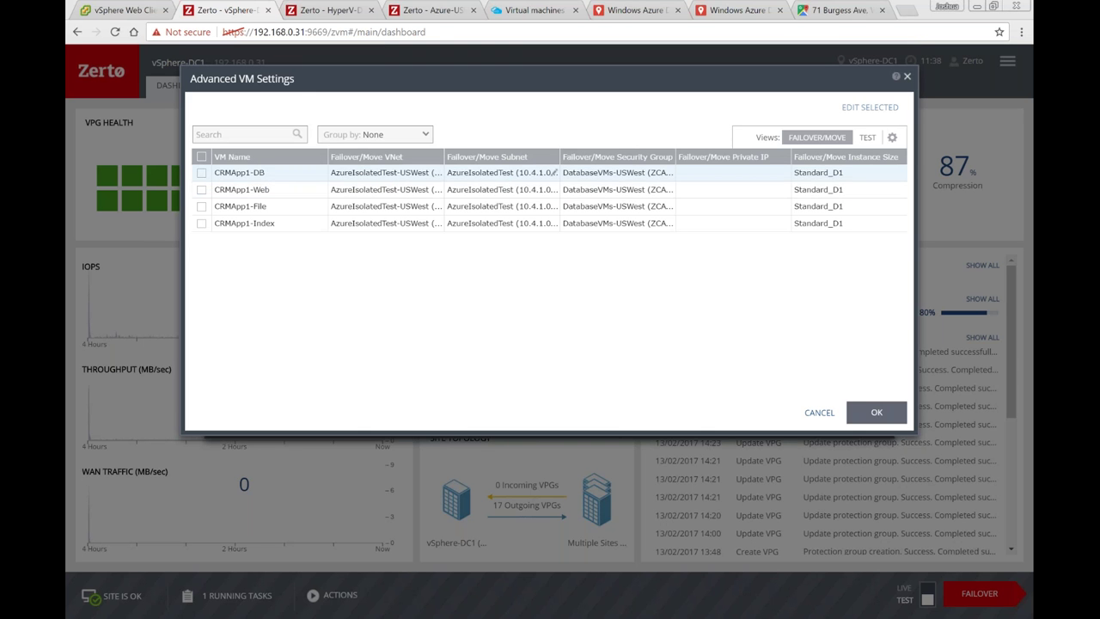
Step: Review CRMApp1-DB's per-VM settings, keep Standard_DS4_v2, and close both dialogs unchanged
click(201, 174)
click(856, 112)
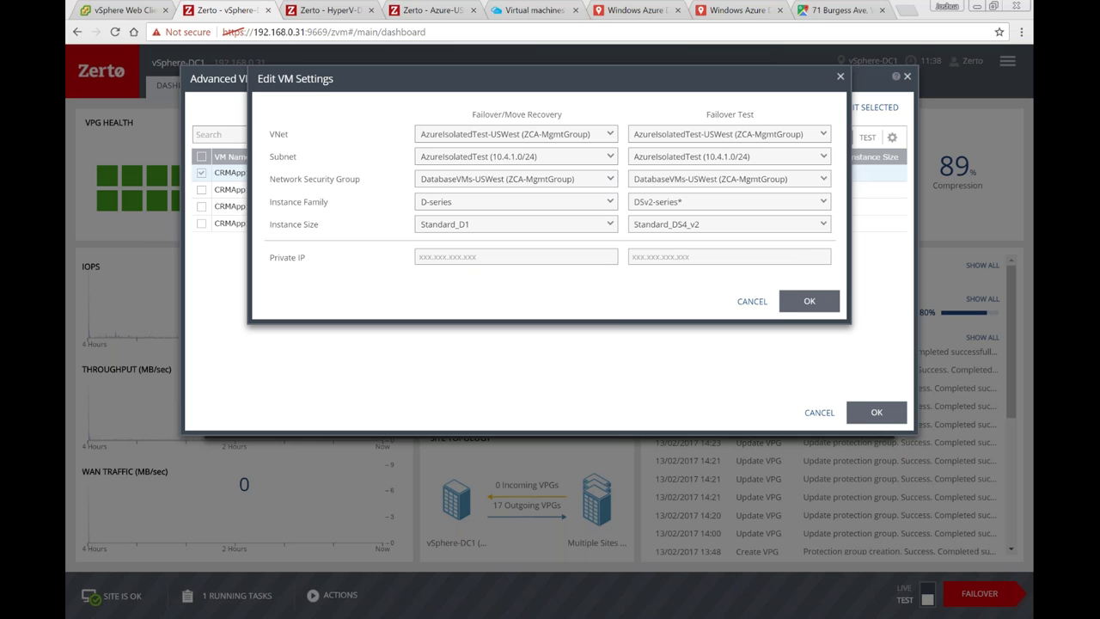
click(712, 227)
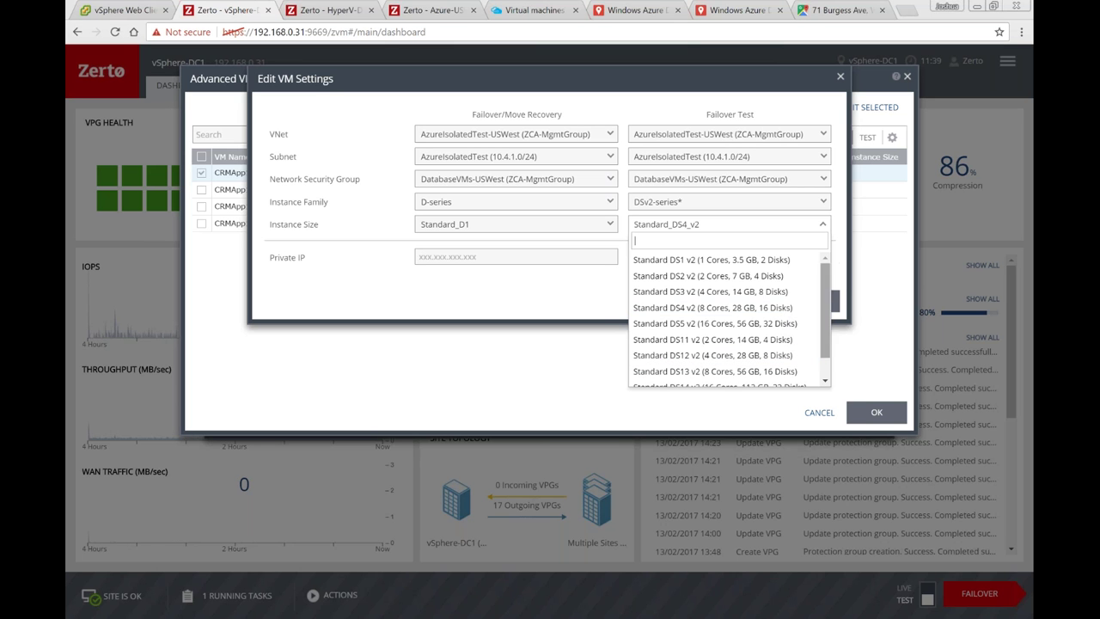
click(824, 236)
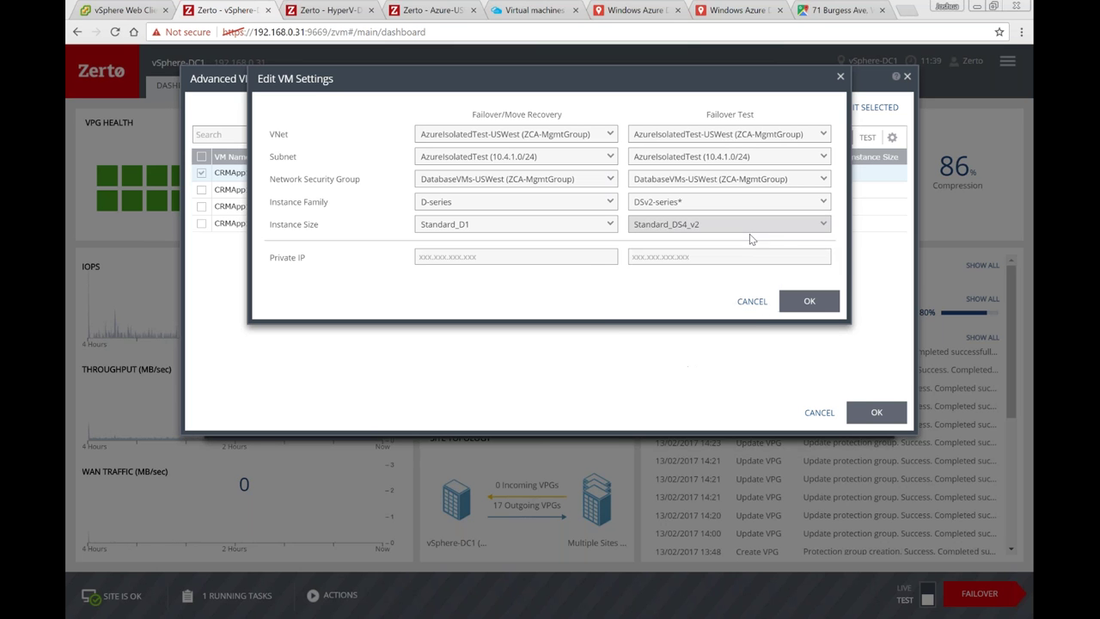
click(752, 302)
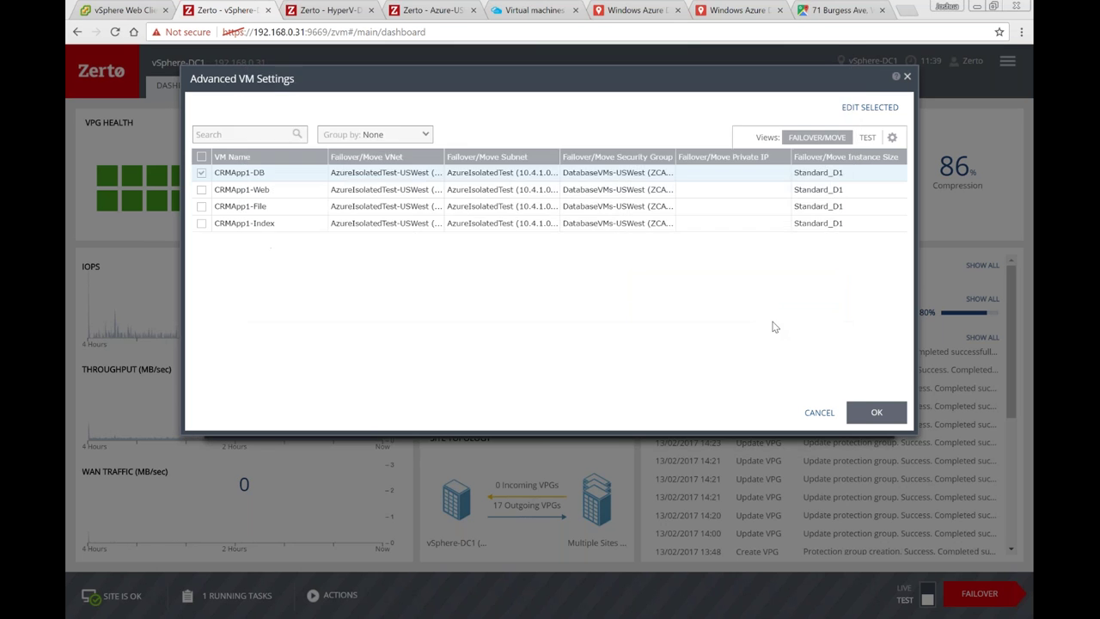
click(818, 414)
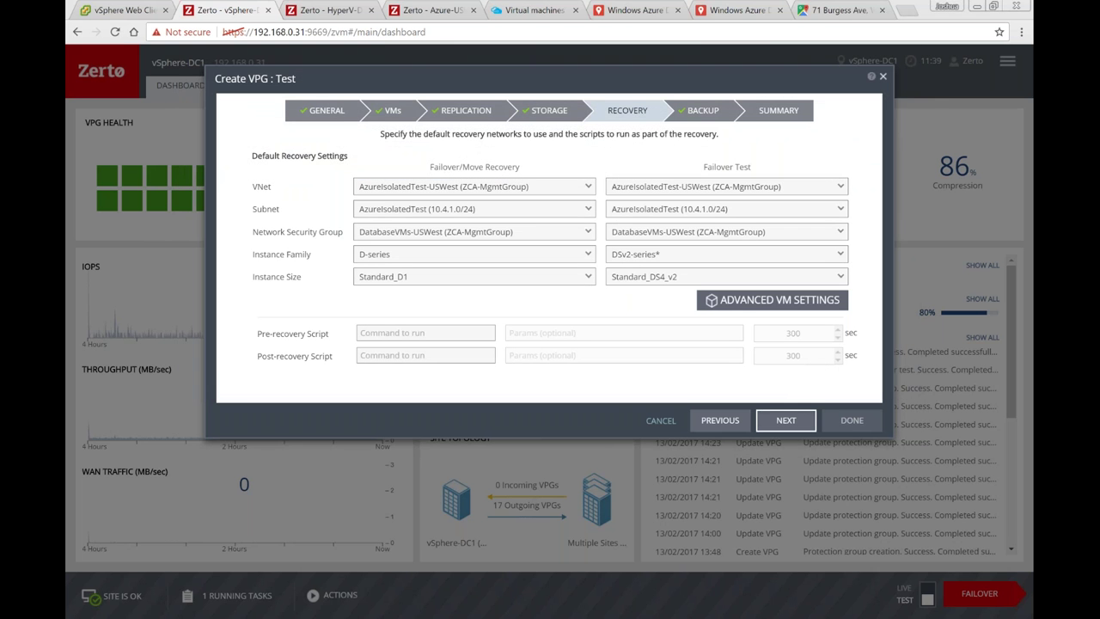
Step: Step through Backup to the Summary, then cancel the Test VPG without creating it
click(787, 420)
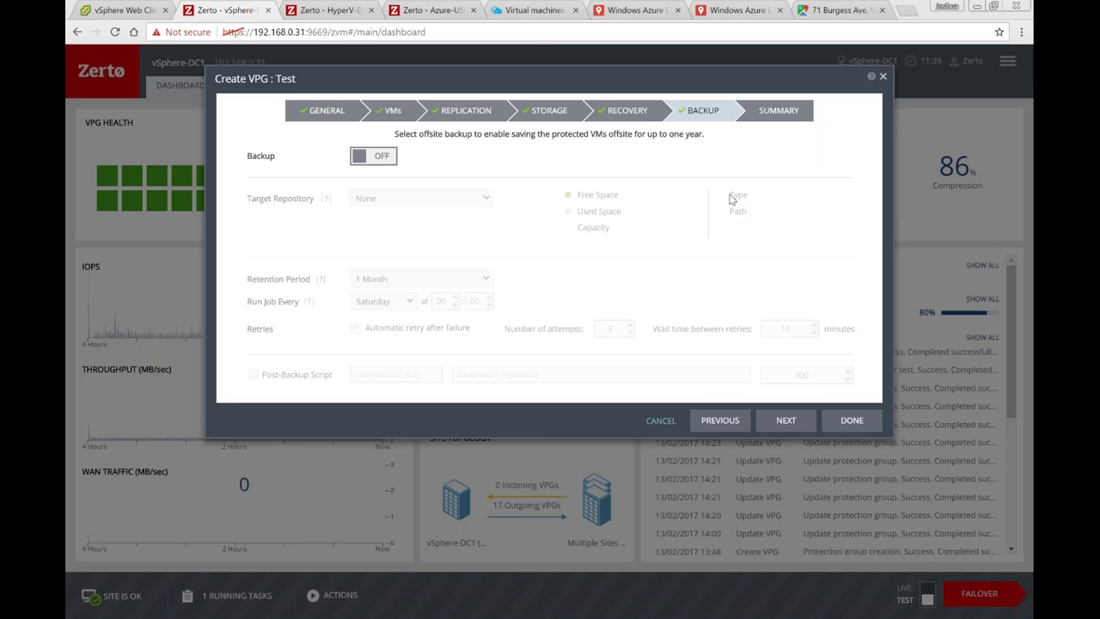
click(859, 420)
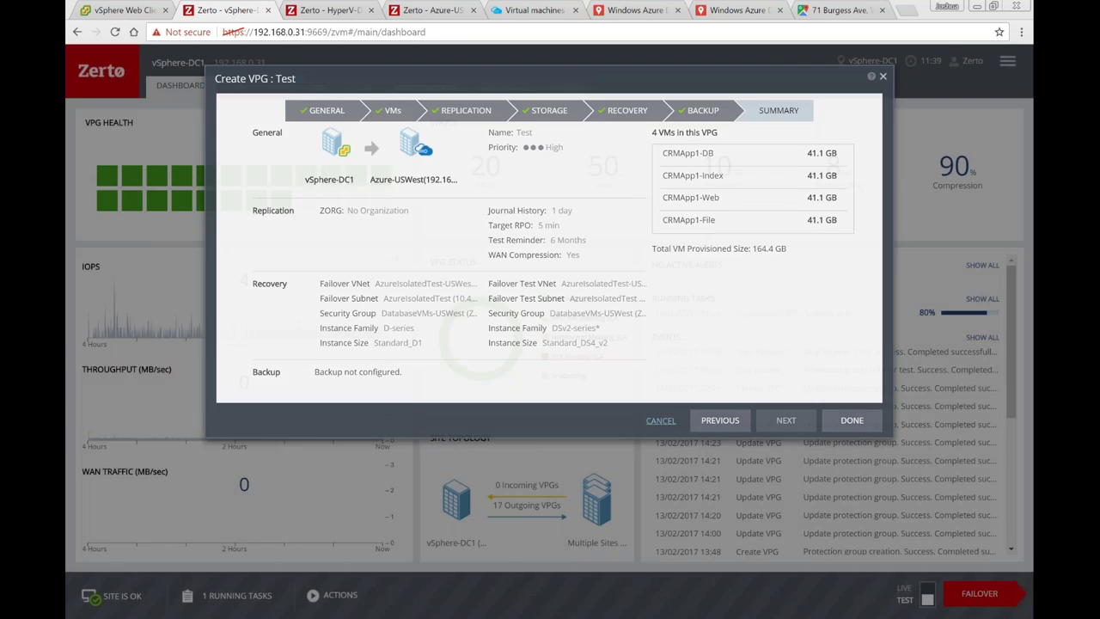
click(660, 420)
click(1007, 61)
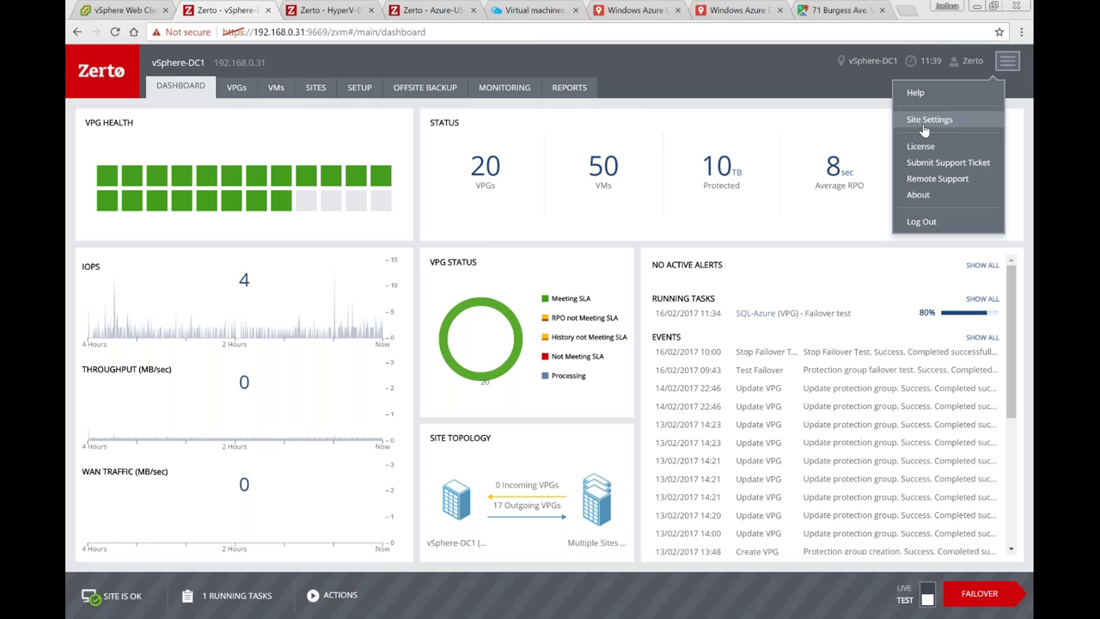
click(911, 126)
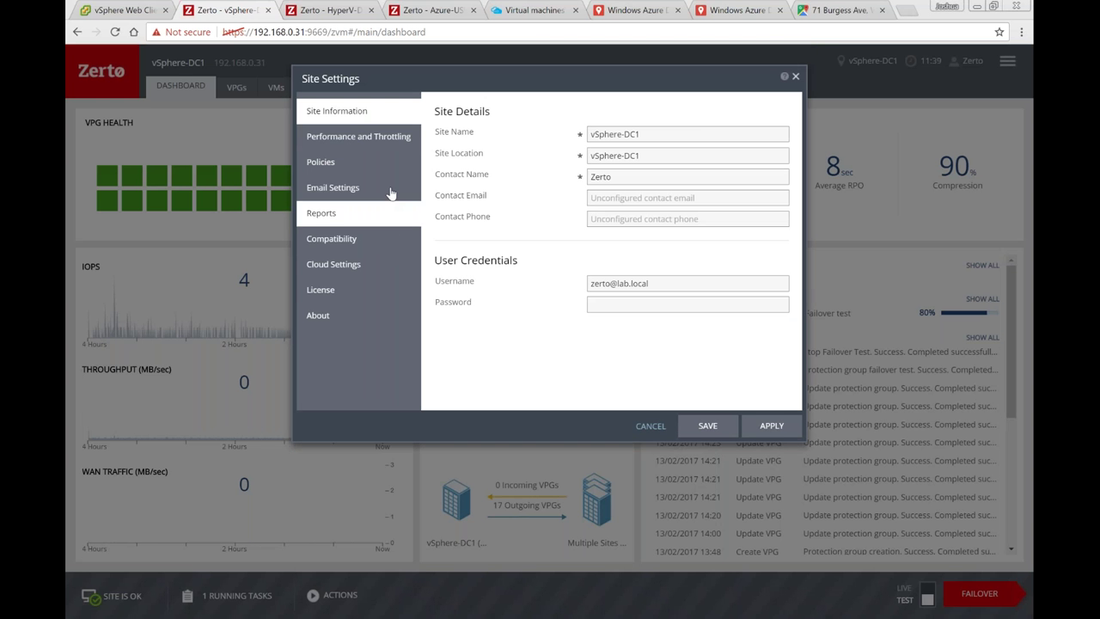
click(359, 143)
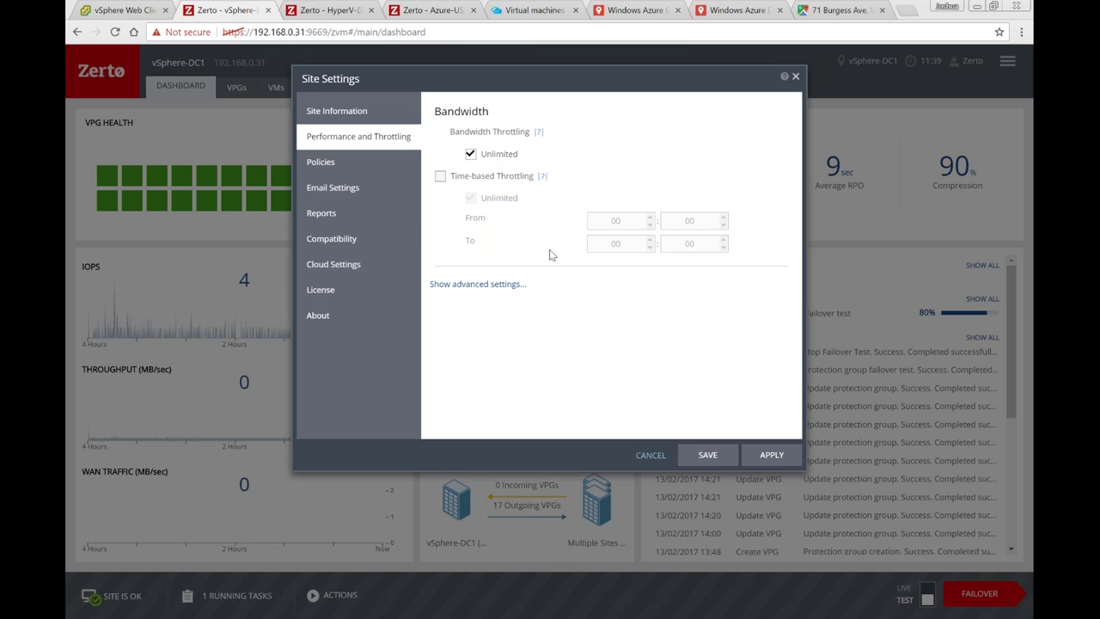
click(651, 457)
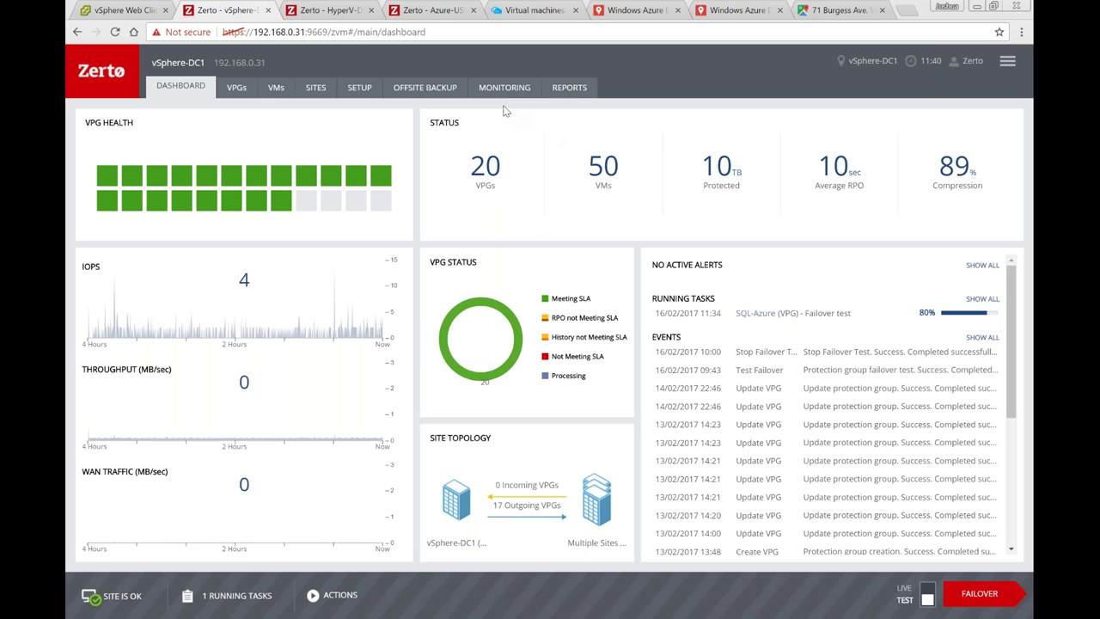
Step: Check the Azure-USWest dashboard, then view the West US – California region map
key(ctrl+4)
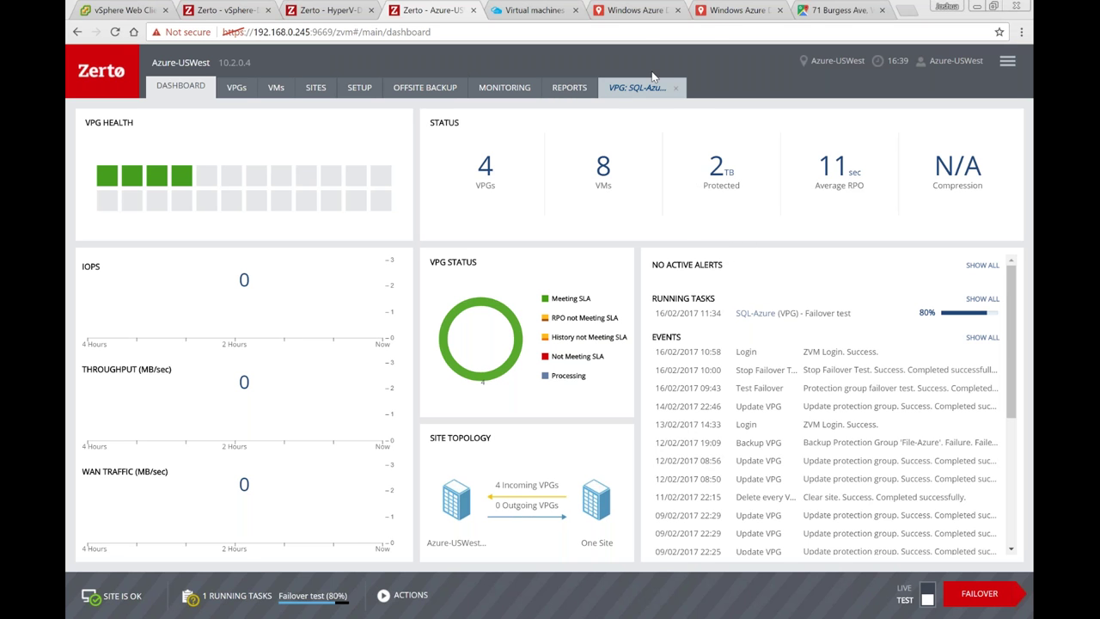
click(735, 10)
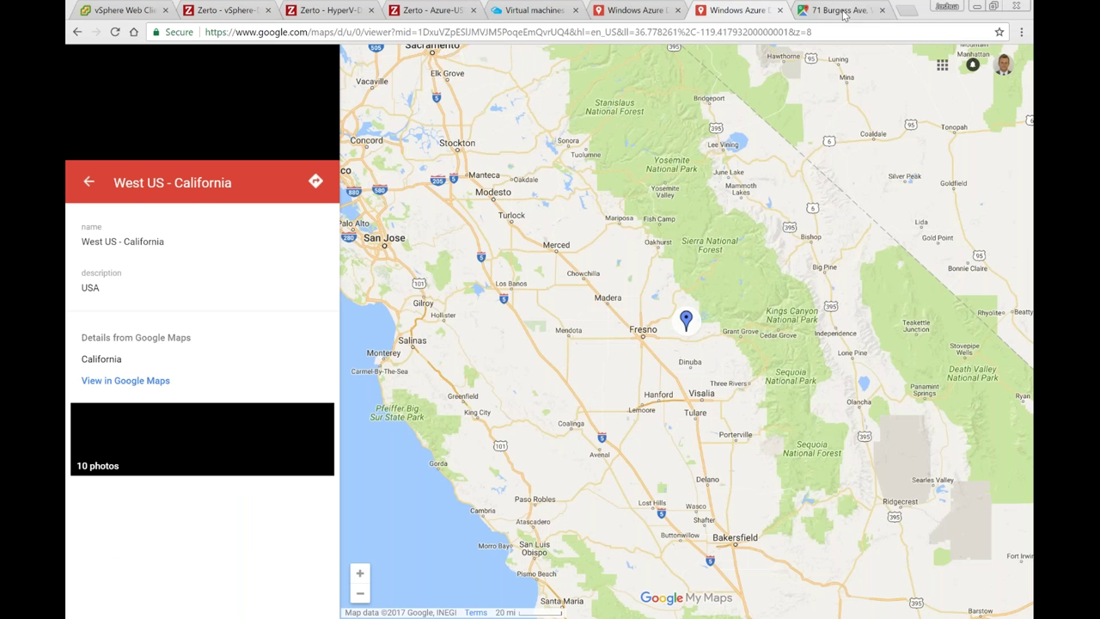
Step: Review the ~45-hour Massachusetts-to-California driving route, then return to the Azure-USWest dashboard
click(838, 10)
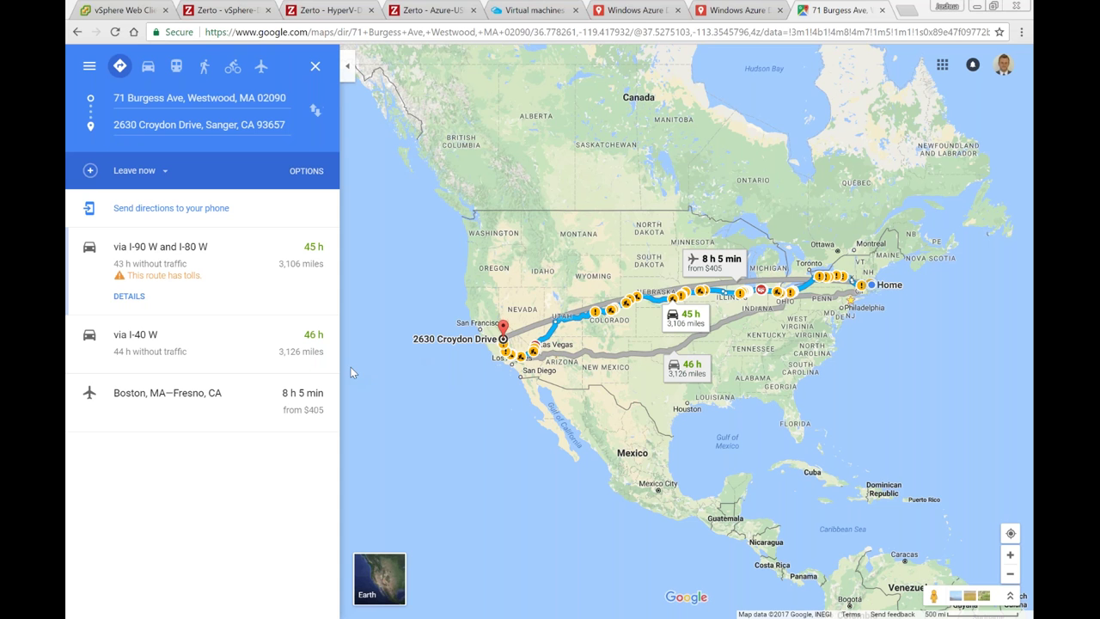
click(432, 10)
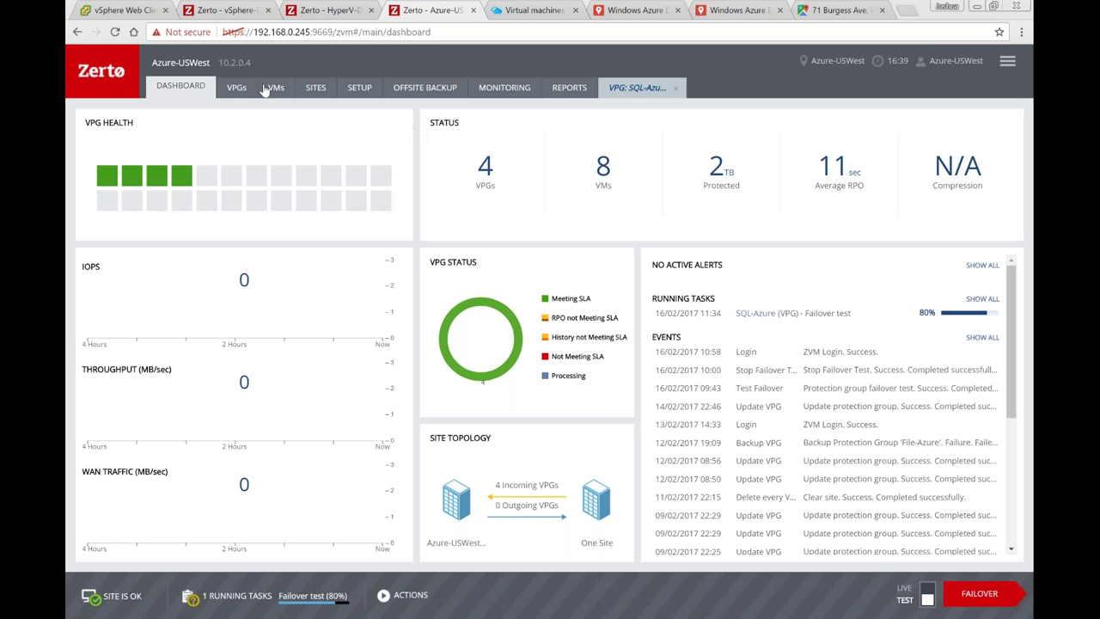
Step: Check the Zerto VPGs list and site dashboard, then go to the Azure Virtual machines list
click(236, 87)
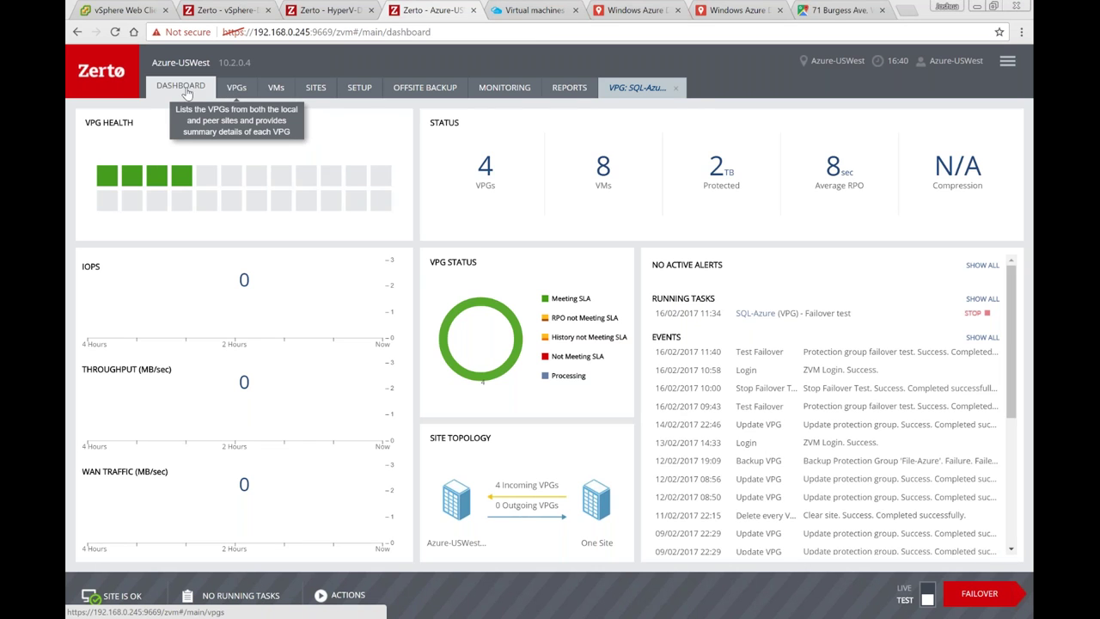
click(183, 89)
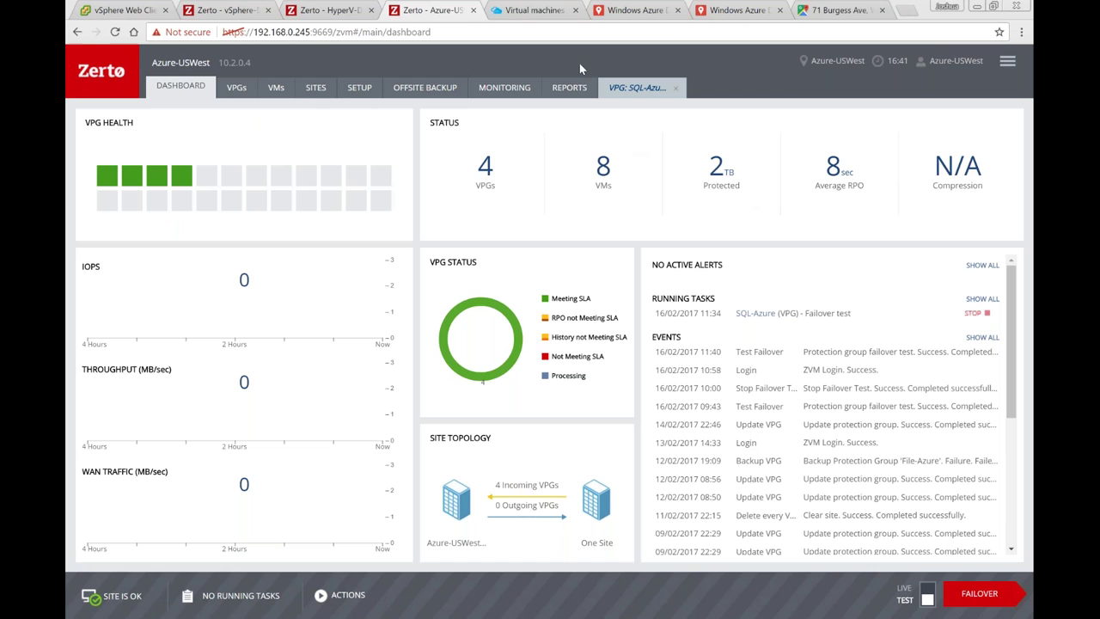
click(530, 11)
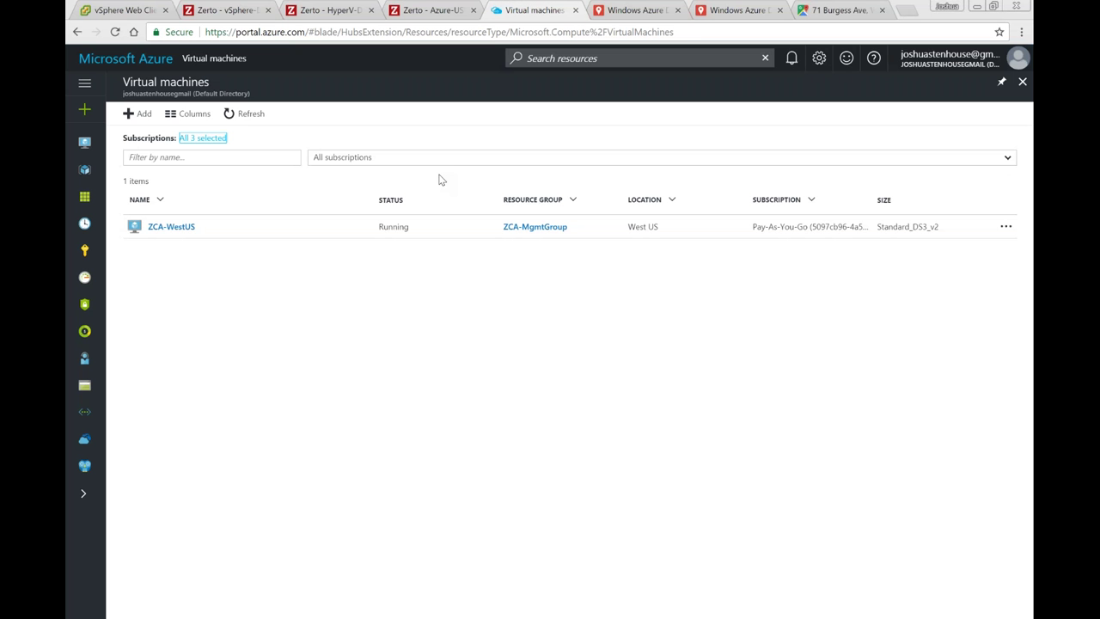
Step: Refresh the Azure VM list so SQLServer1- and SQLServer2-testingrecovery appear
click(246, 115)
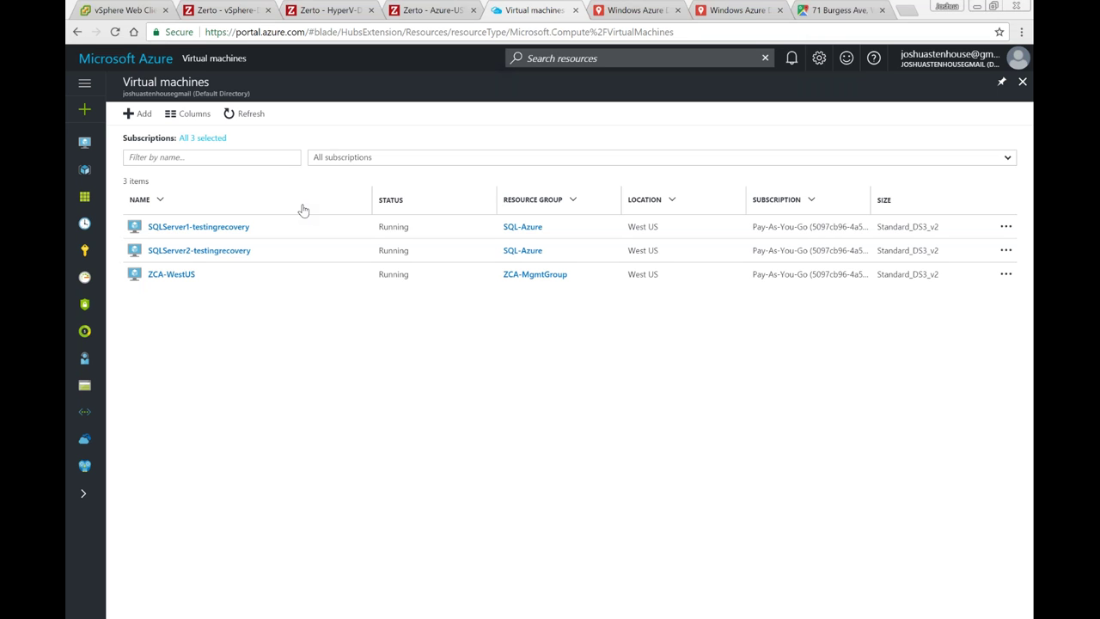
Step: Show the IP configurations of SQLServer1-testingrecovery's primary NIC, with private IP 10.2.0.5
click(244, 227)
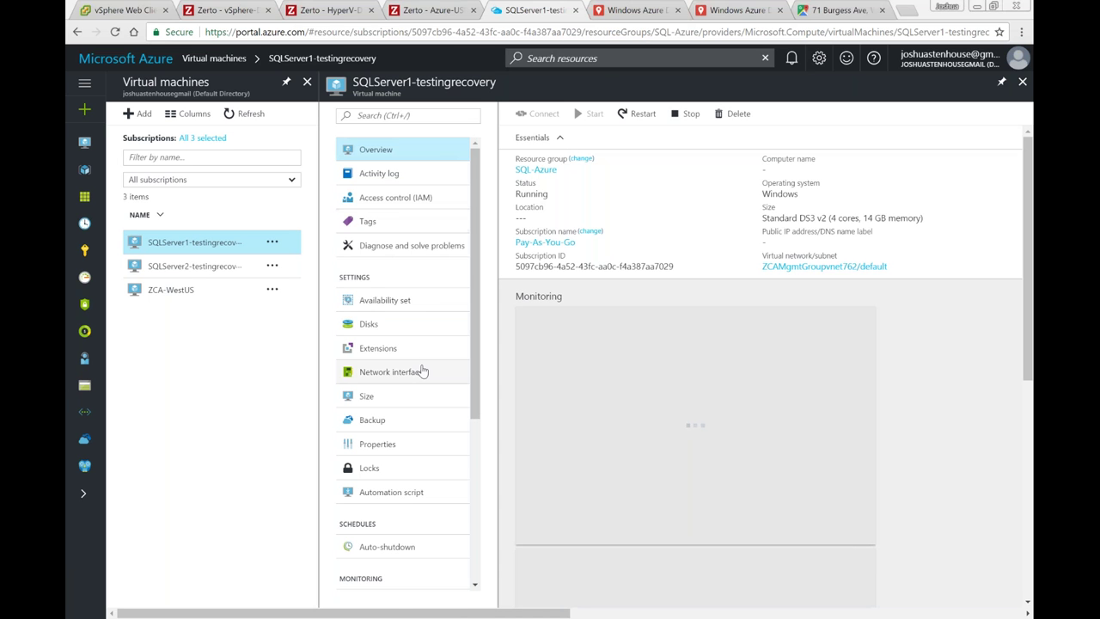
click(422, 371)
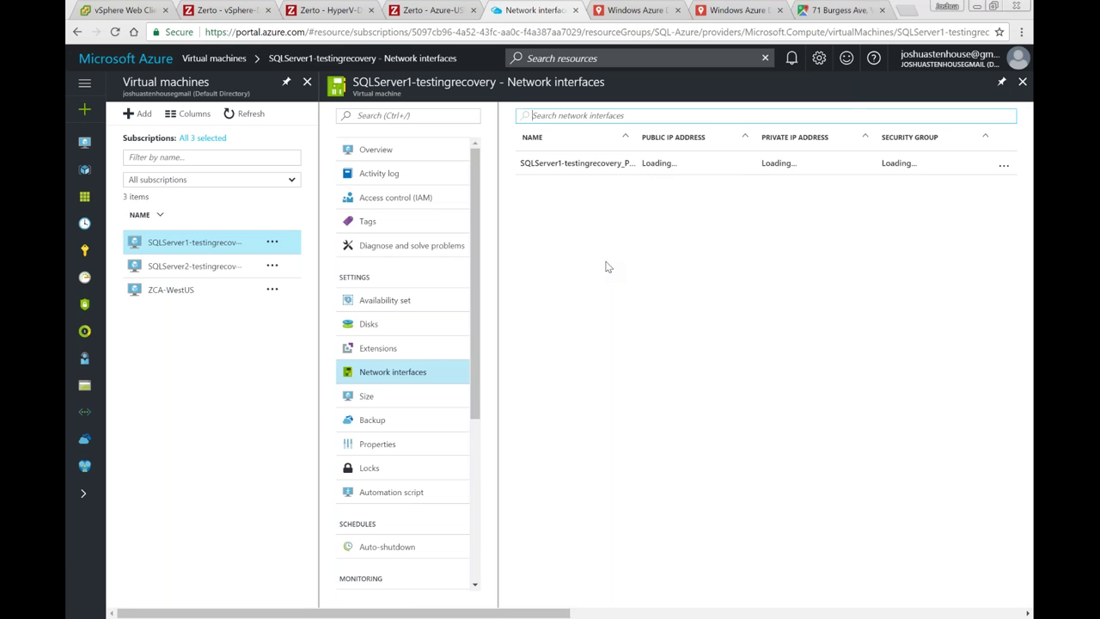
click(576, 163)
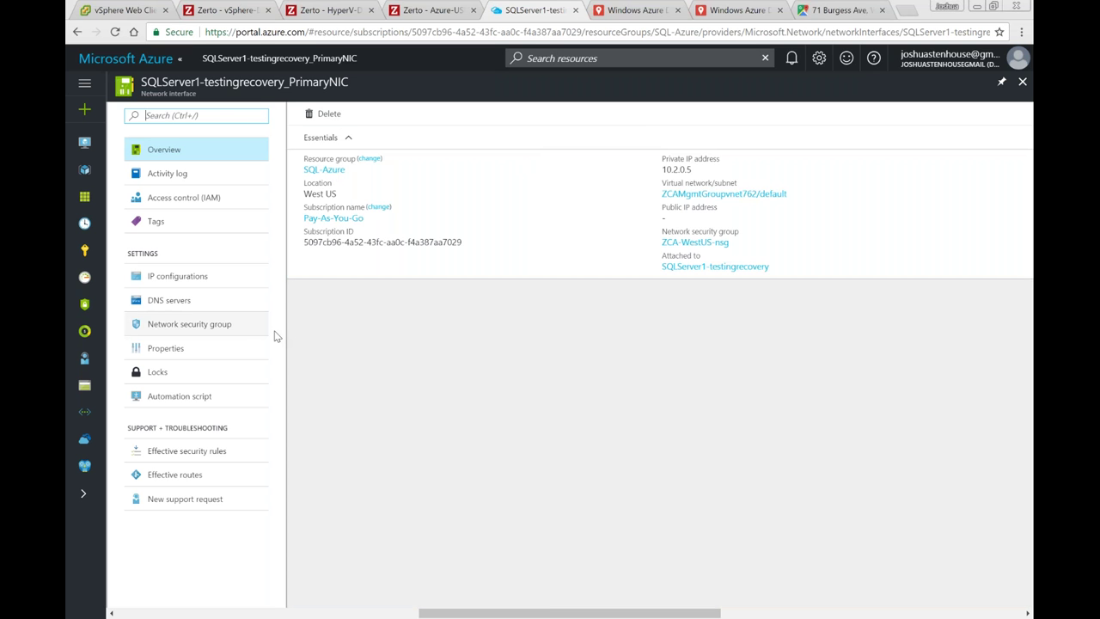
click(351, 306)
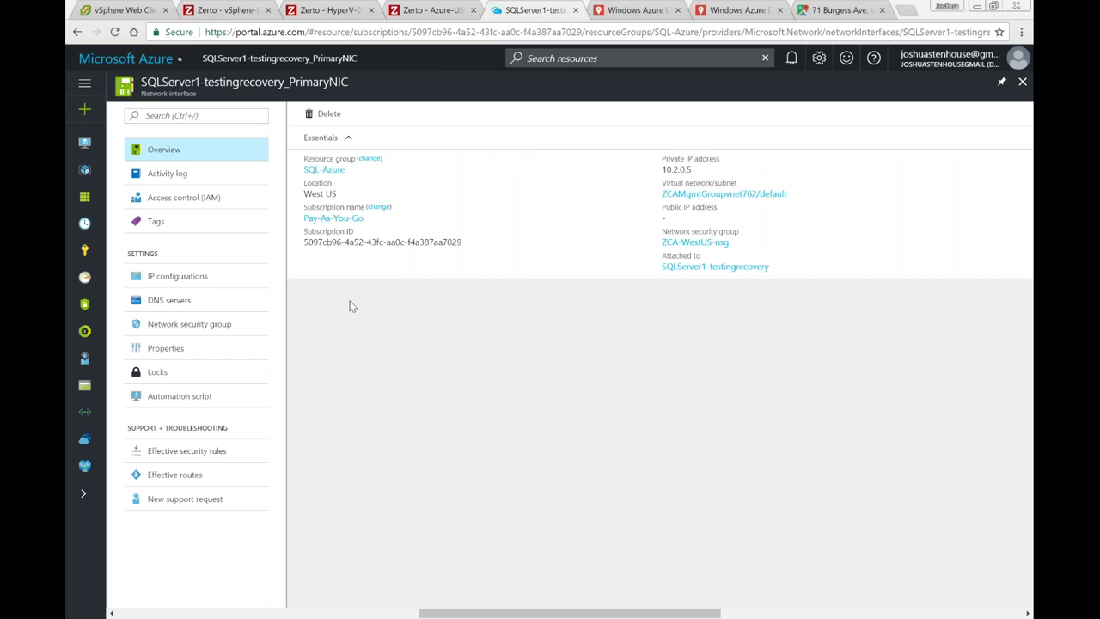
click(176, 277)
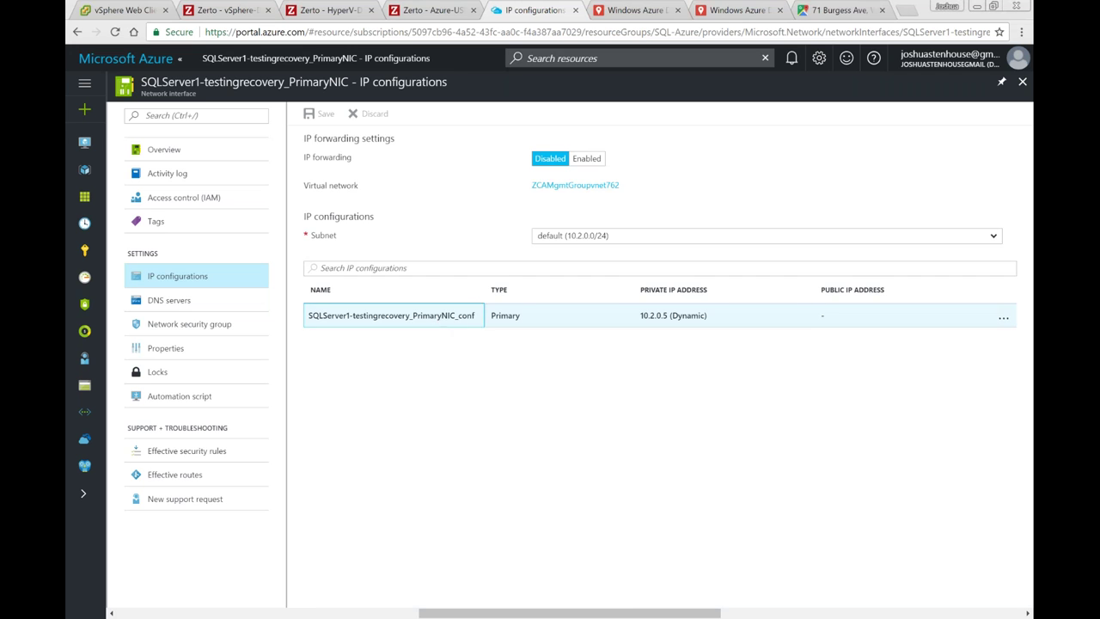
Step: Enable a newly created public IP, 13.88.10.10, on the primary IP configuration and save
click(438, 318)
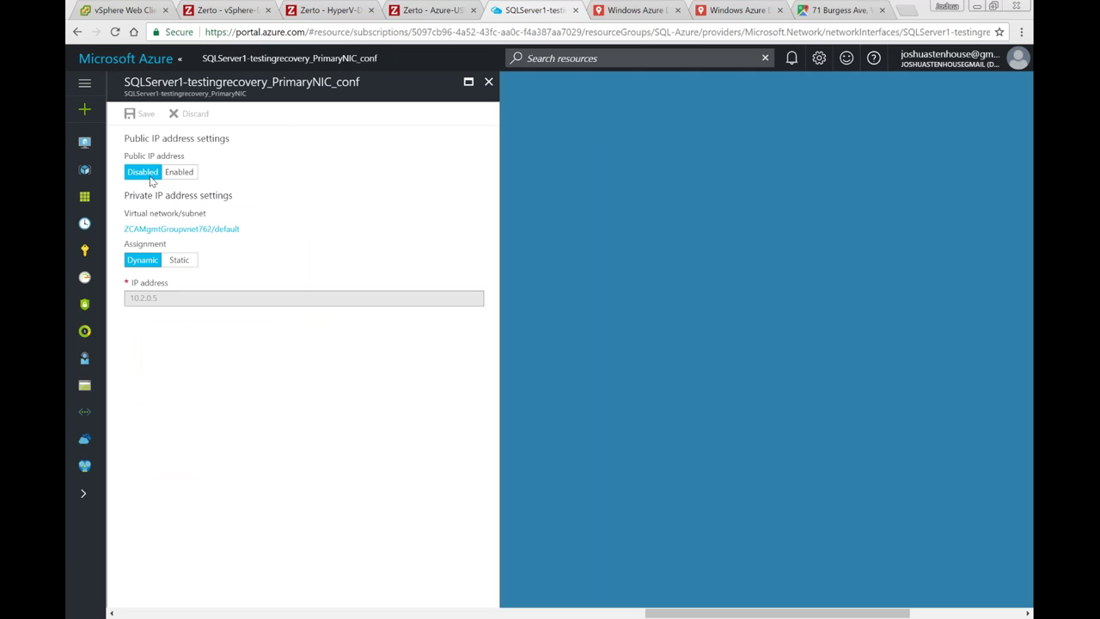
click(182, 173)
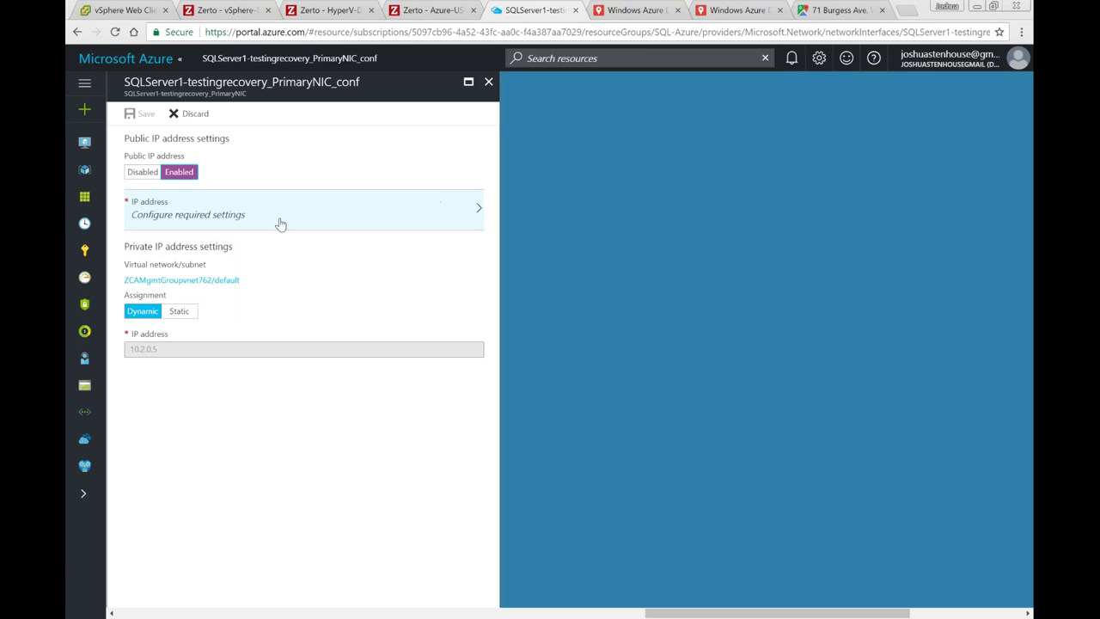
click(280, 225)
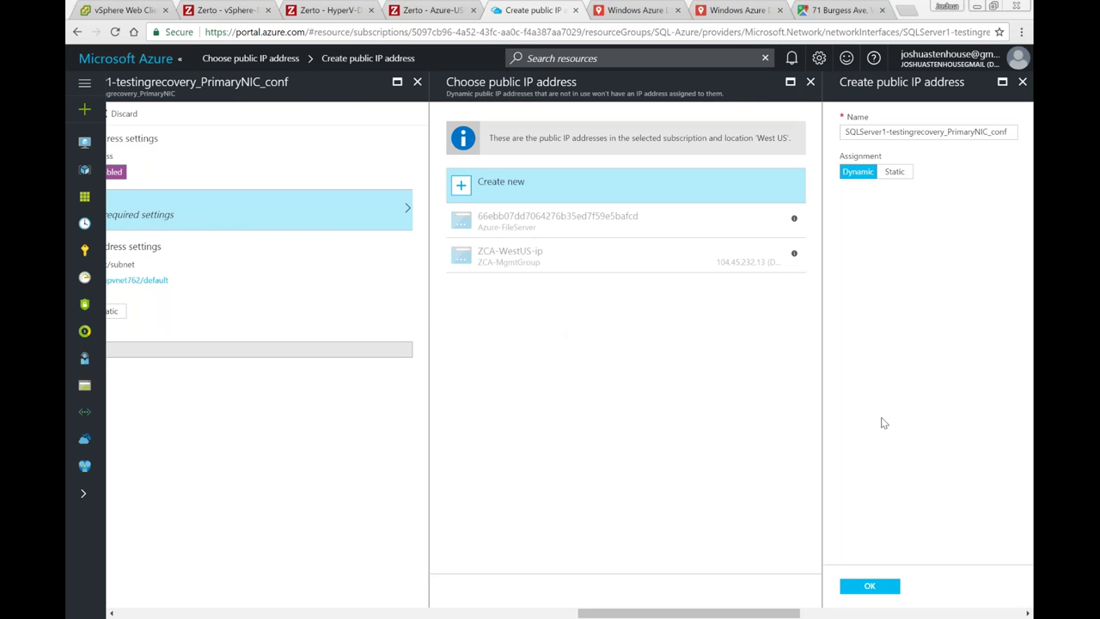
click(885, 590)
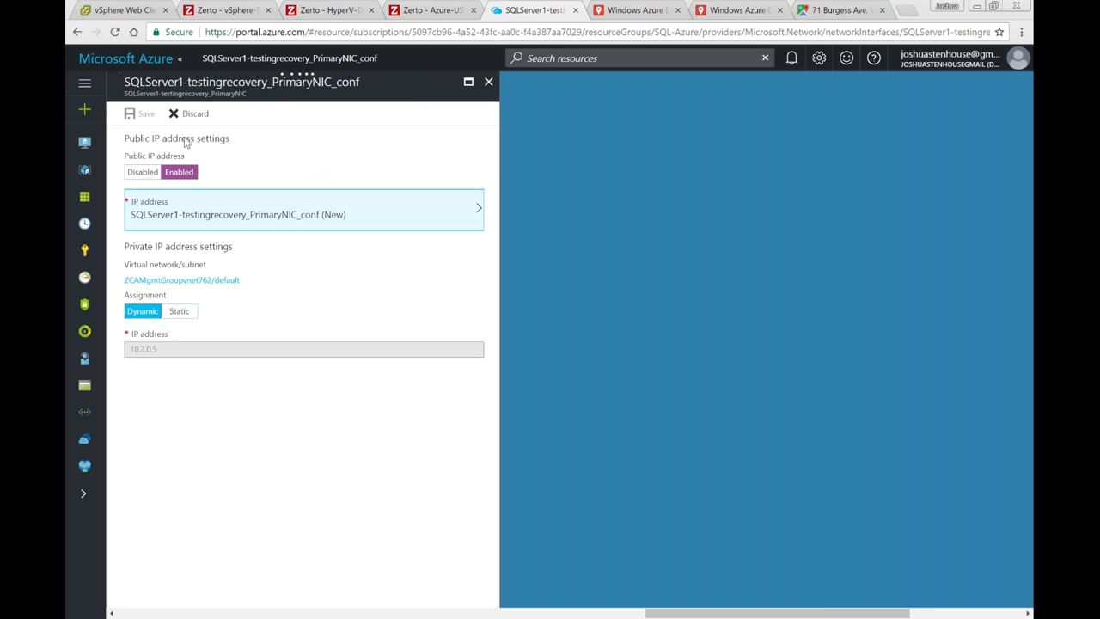
click(143, 115)
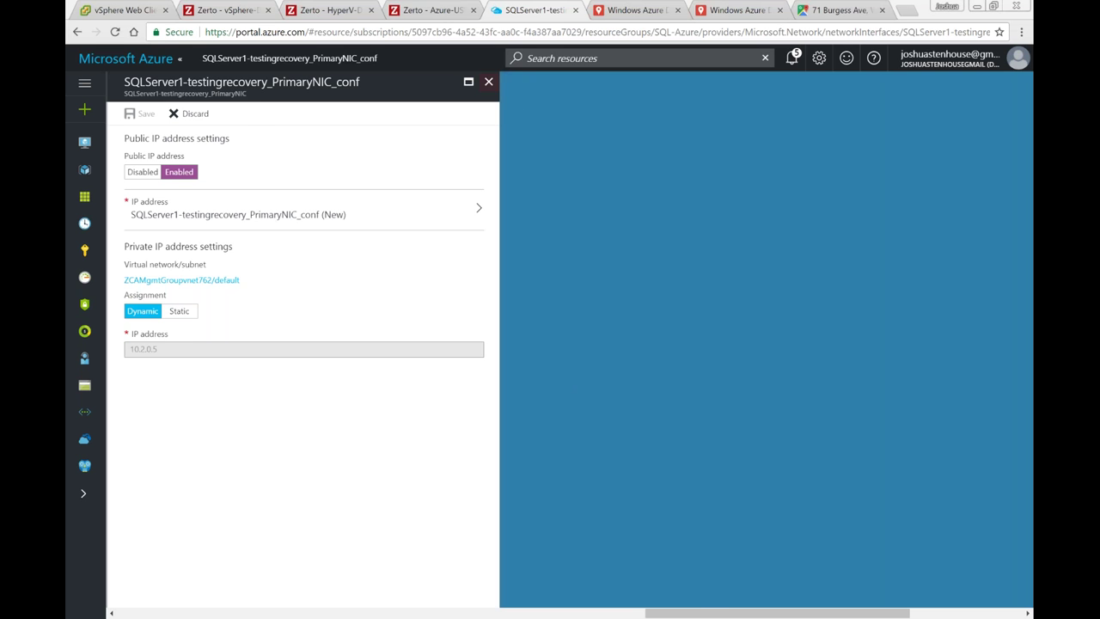
click(488, 82)
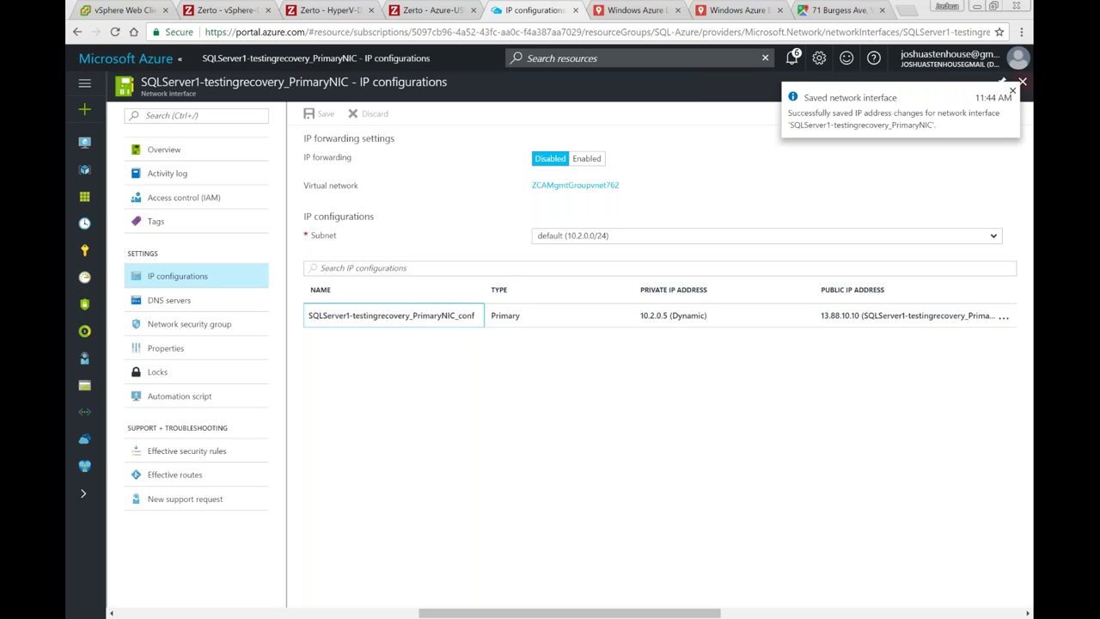
Step: Close the network interface details and return to SQLServer1-testingrecovery's overview
click(193, 161)
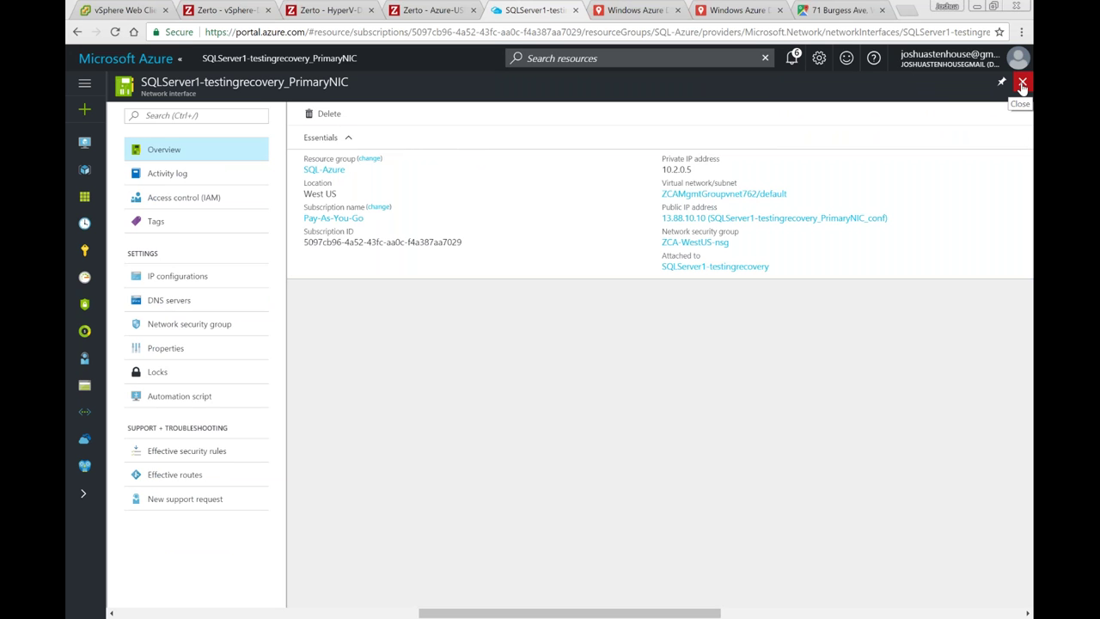
click(1022, 84)
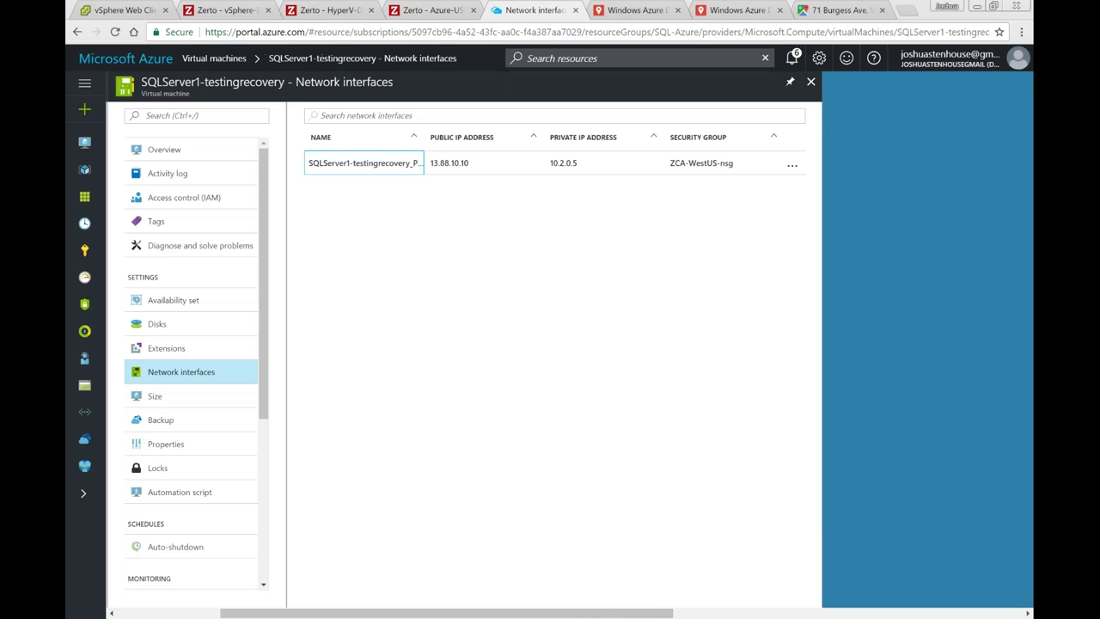
click(177, 150)
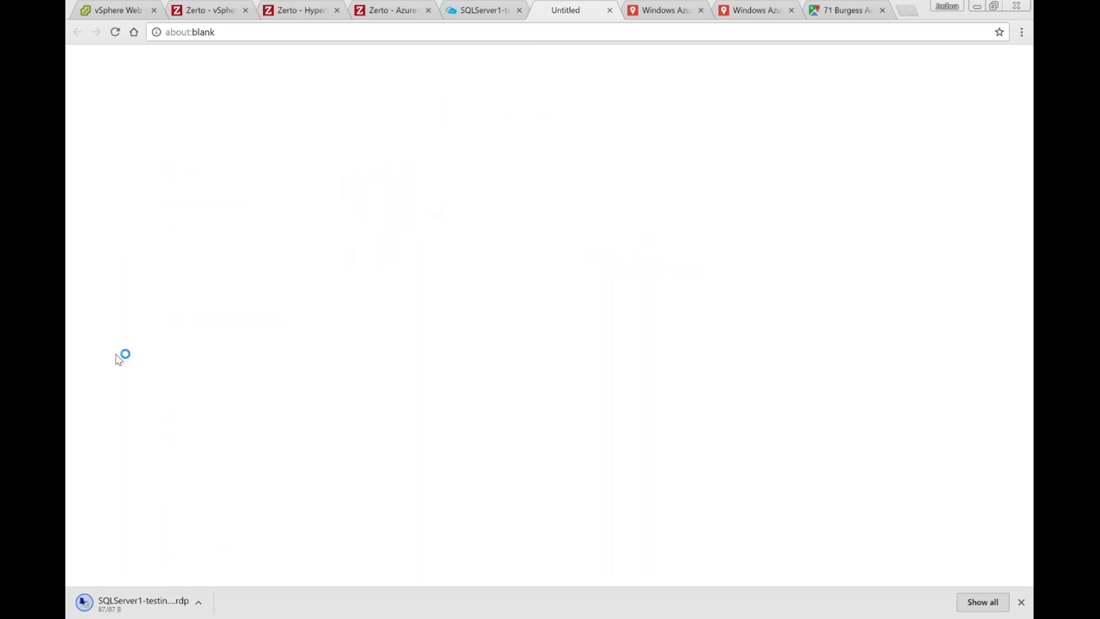
Step: Open the downloaded RDP file and proceed past the unverified connection warning
click(166, 605)
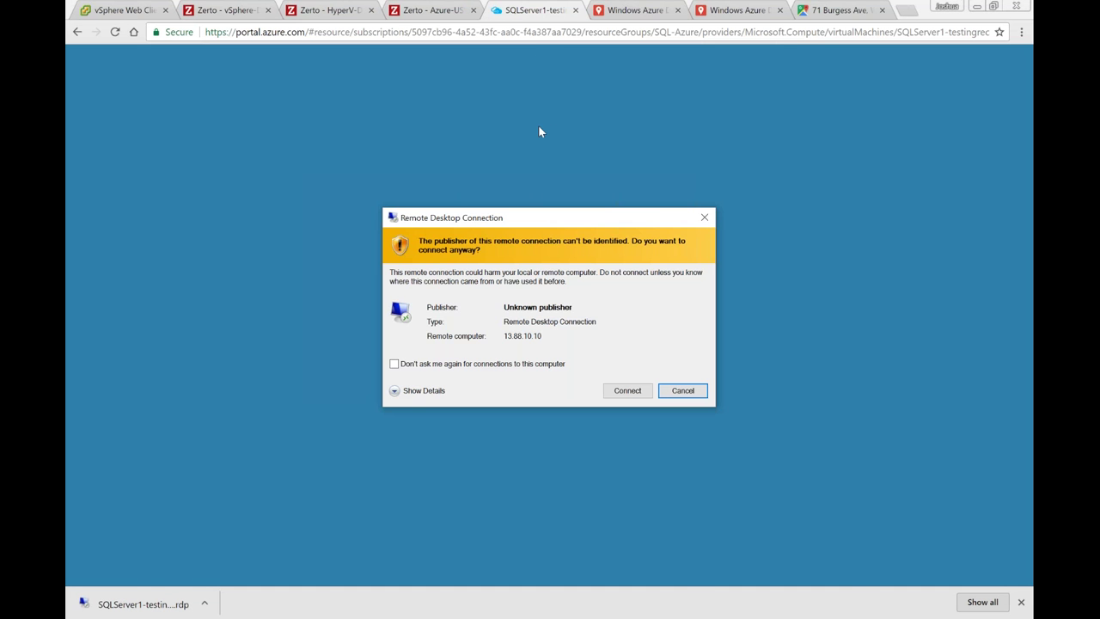
drag(523, 218, 522, 76)
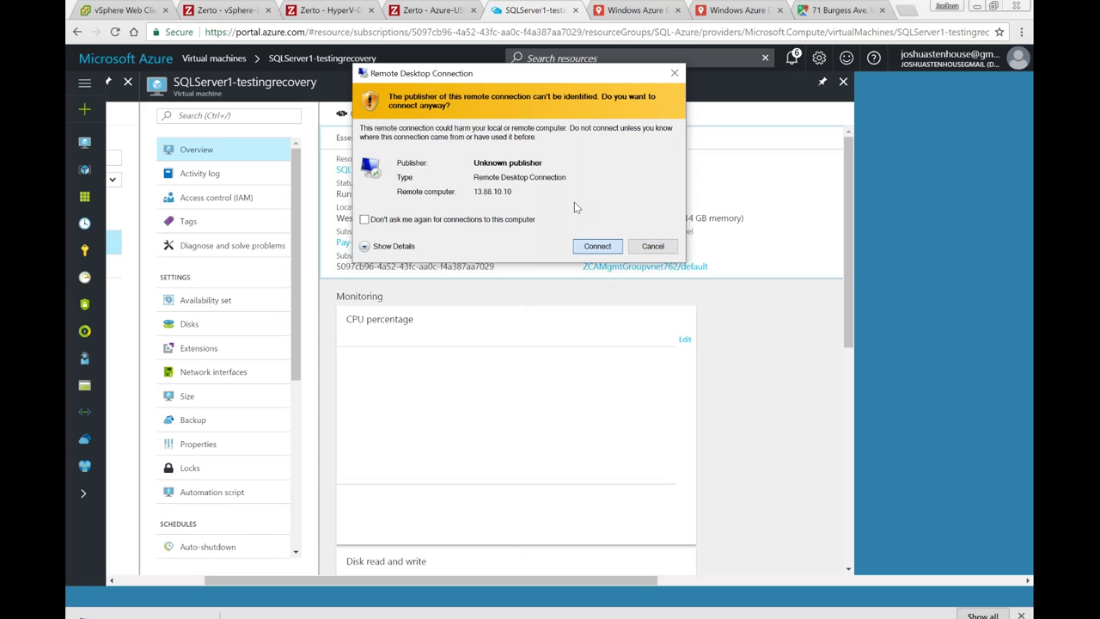
click(597, 245)
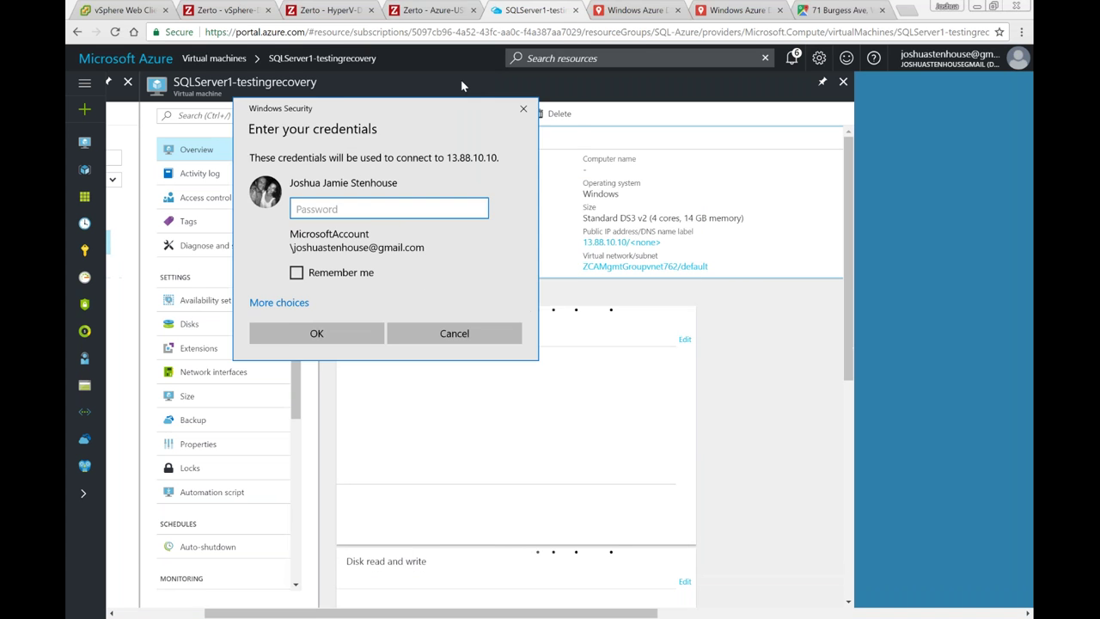
Step: Sign in with a different account as administrator and its password
click(317, 270)
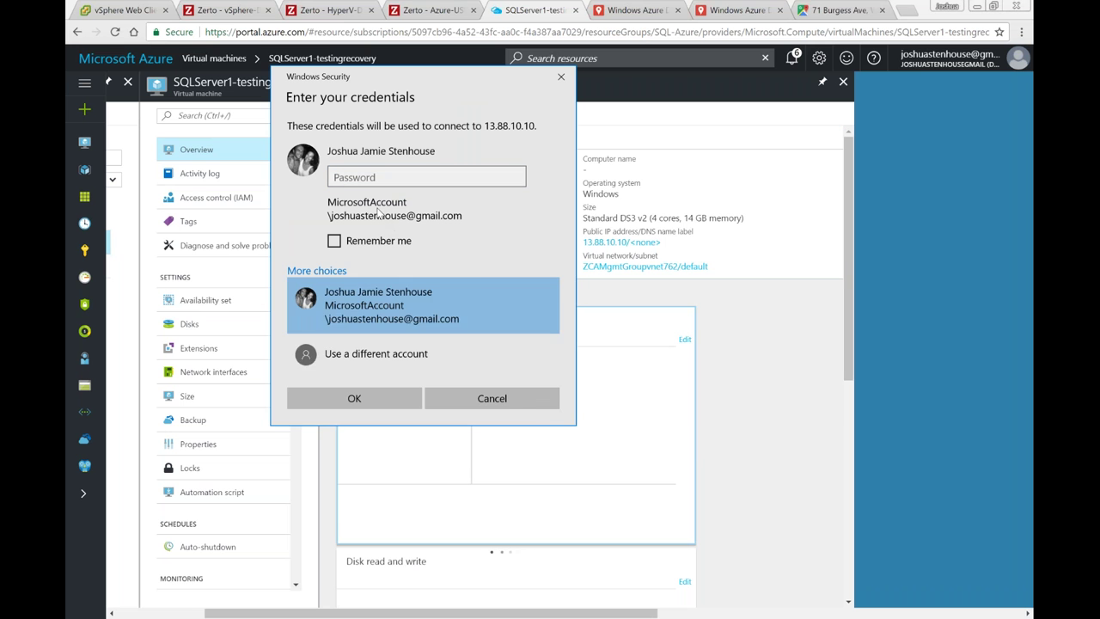
click(388, 354)
text(administrator)
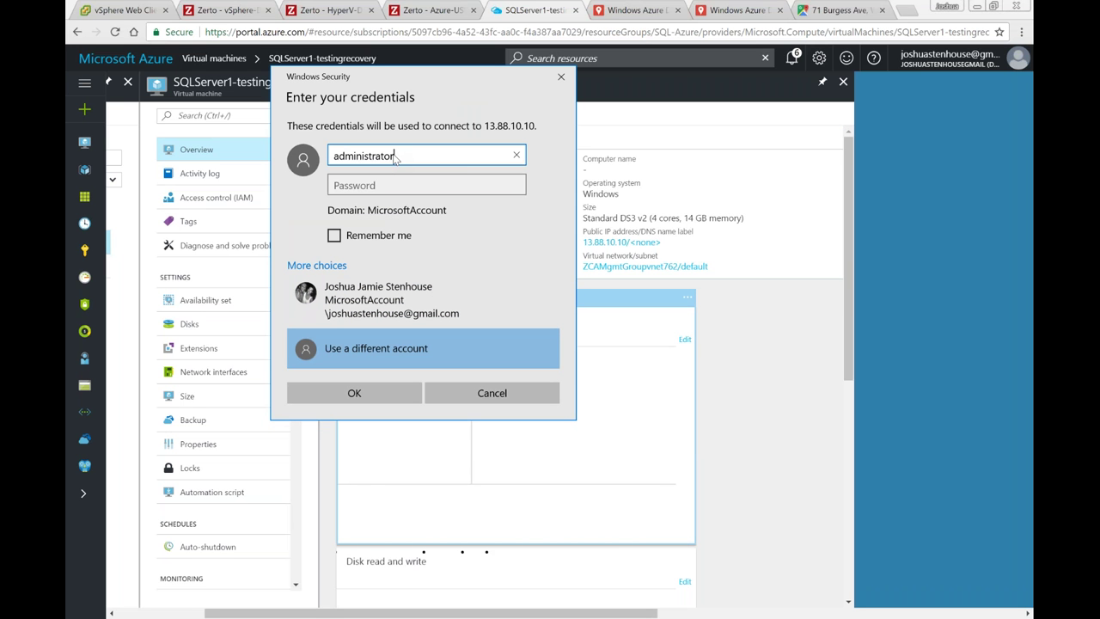
key(Tab)
text(********)
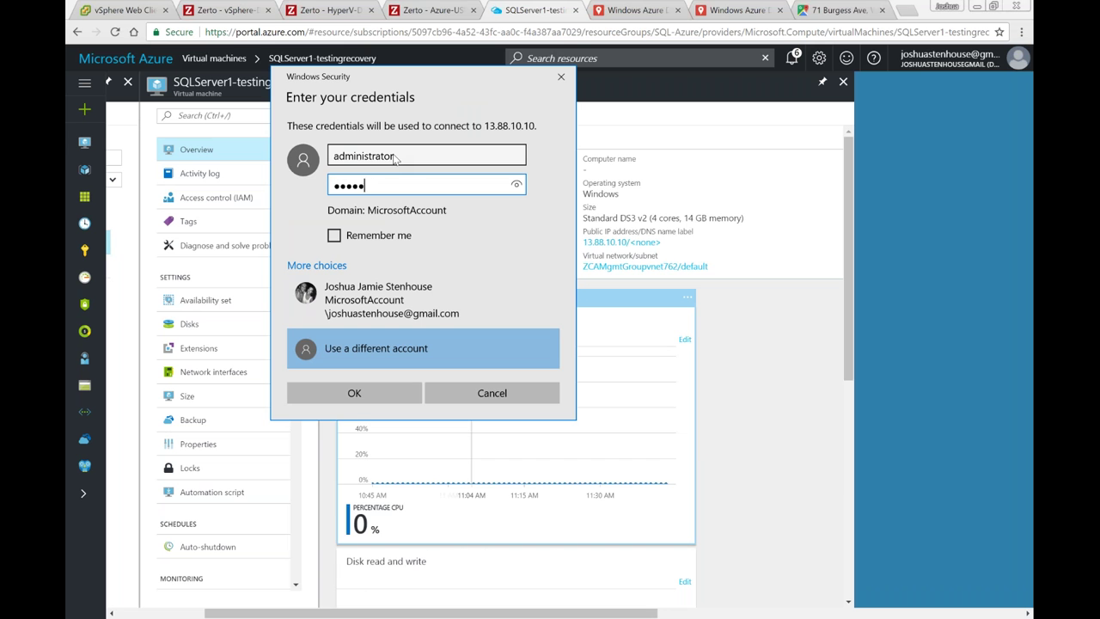
key(Return)
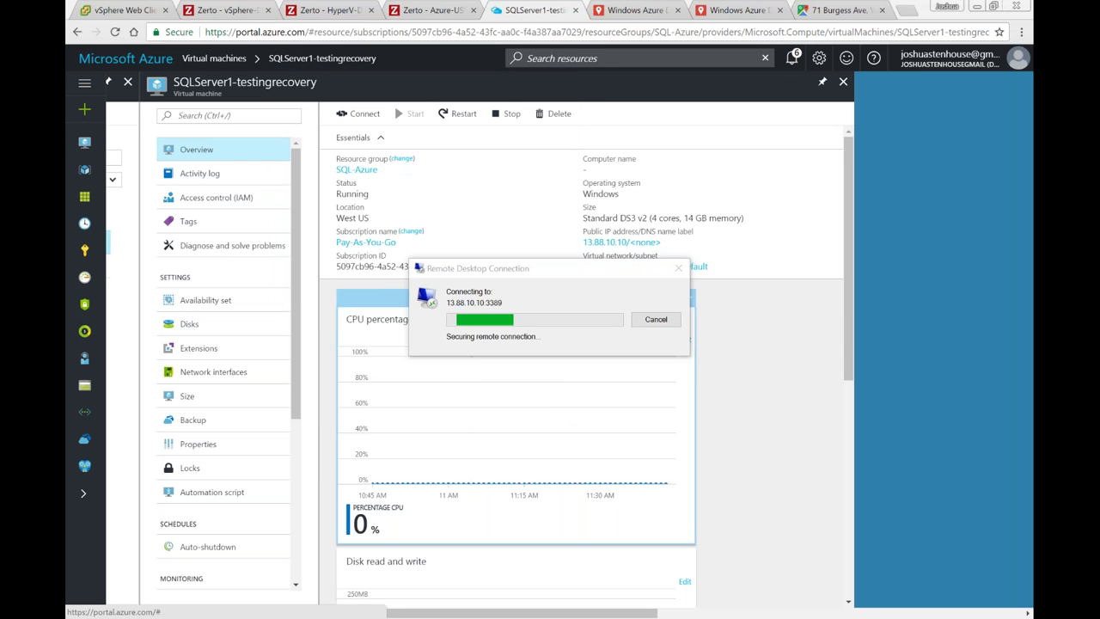
drag(583, 178, 543, 47)
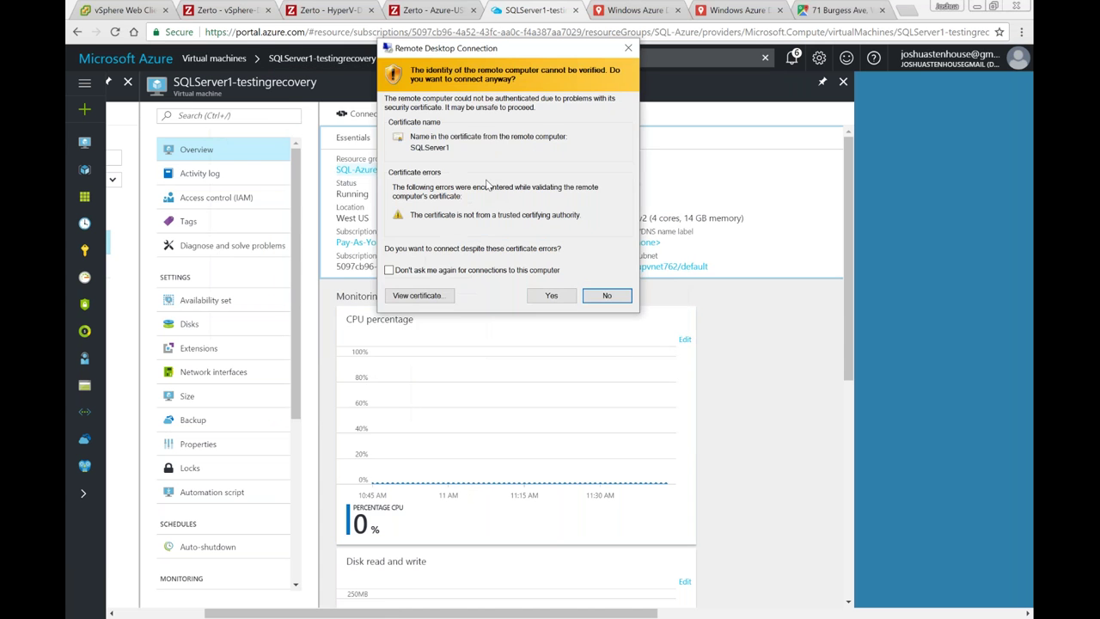
Step: Accept the SQLServer1 certificate, open This PC on the remote server, and show Start
click(551, 296)
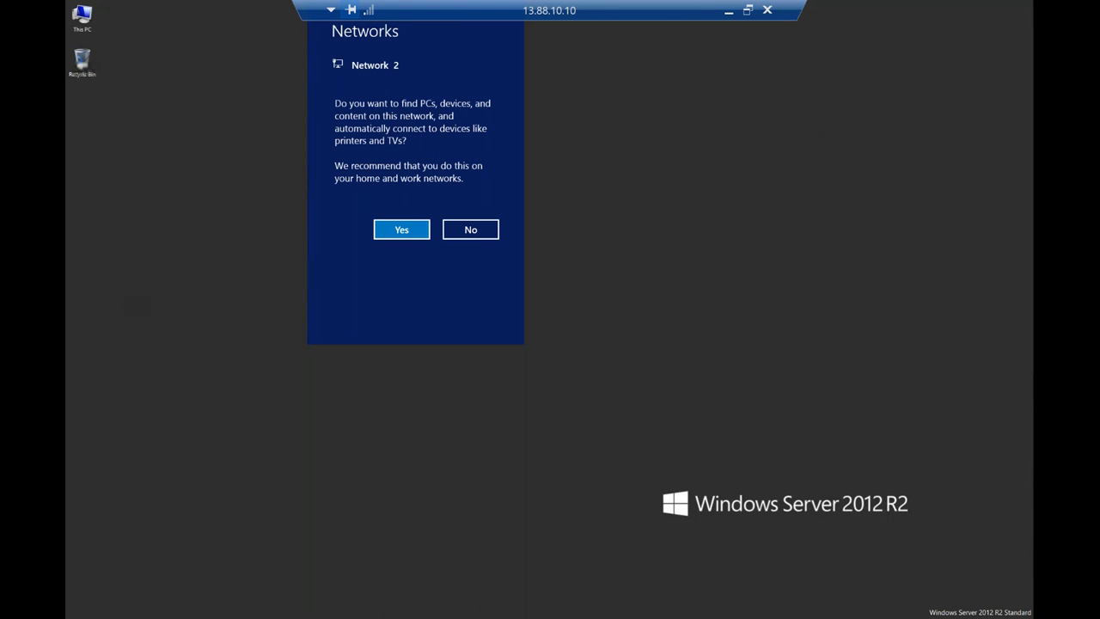
click(95, 36)
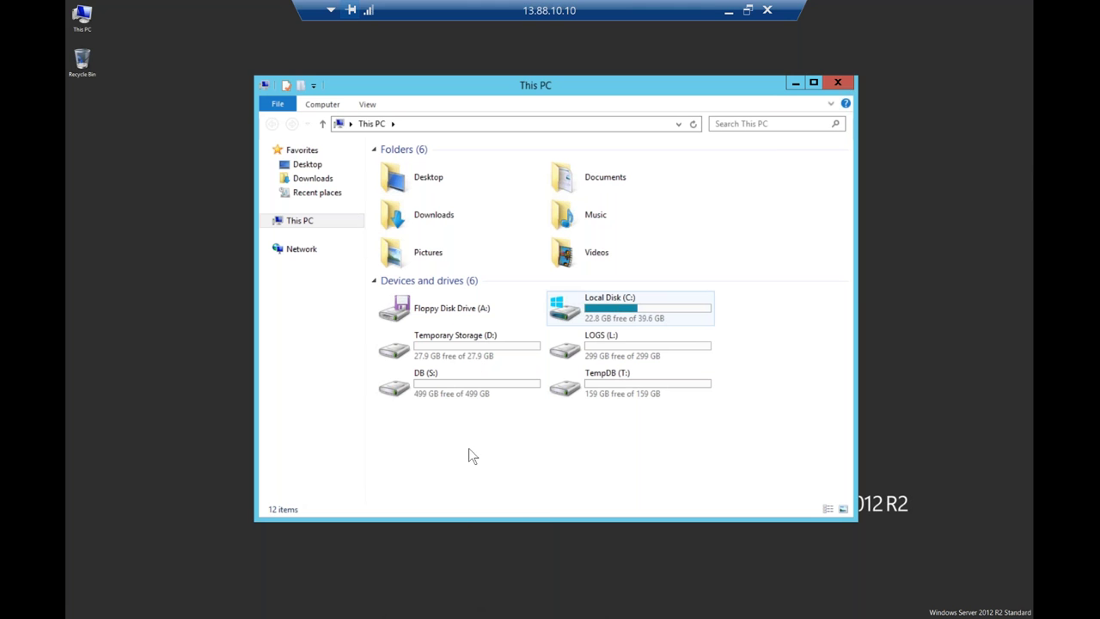
click(73, 616)
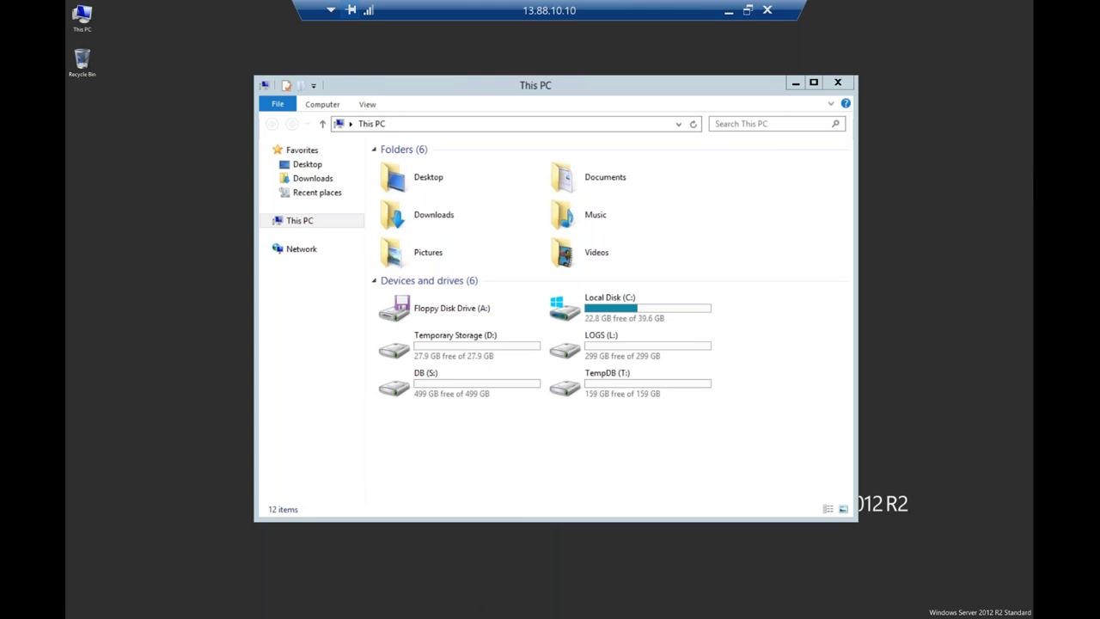
Step: Launch SQL Server 2014 Management Studio from Start and minimize the This PC window
click(87, 616)
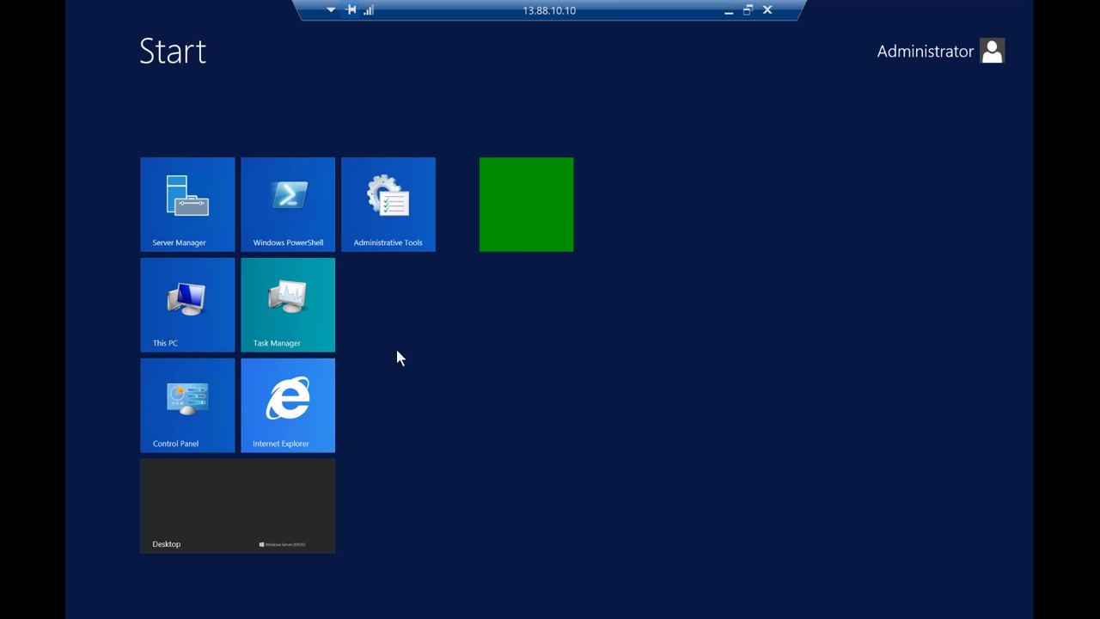
click(522, 206)
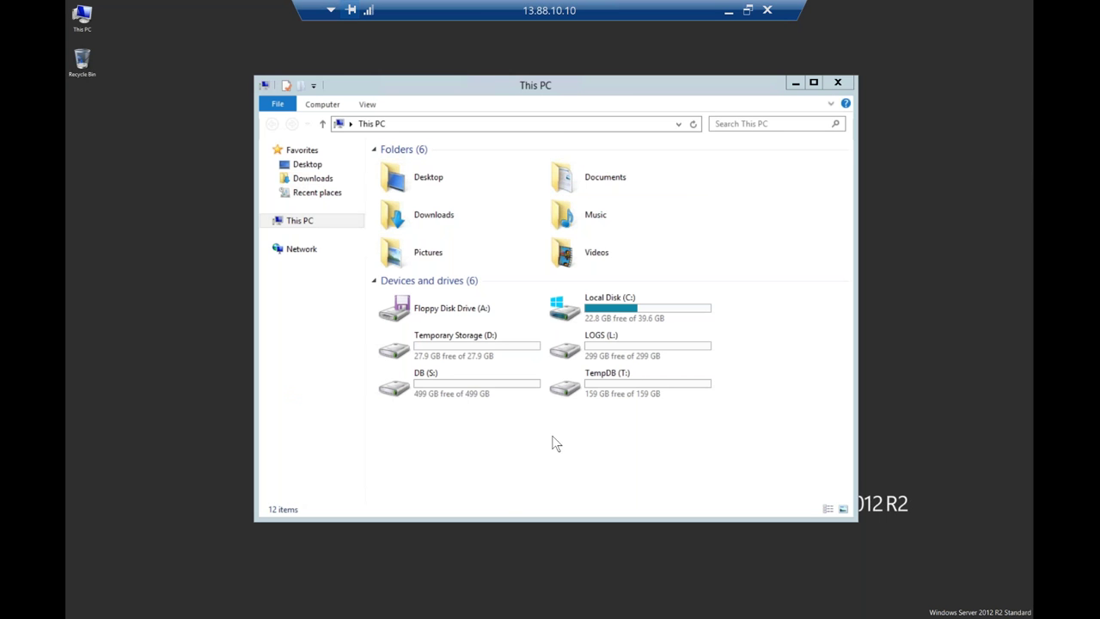
key(super)
click(536, 198)
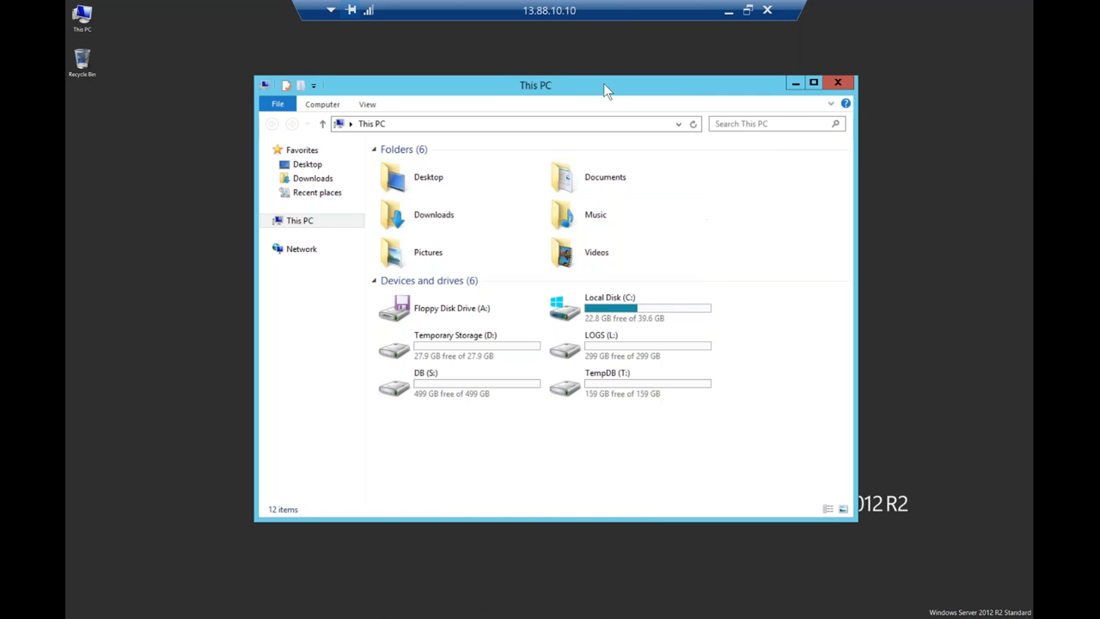
click(794, 83)
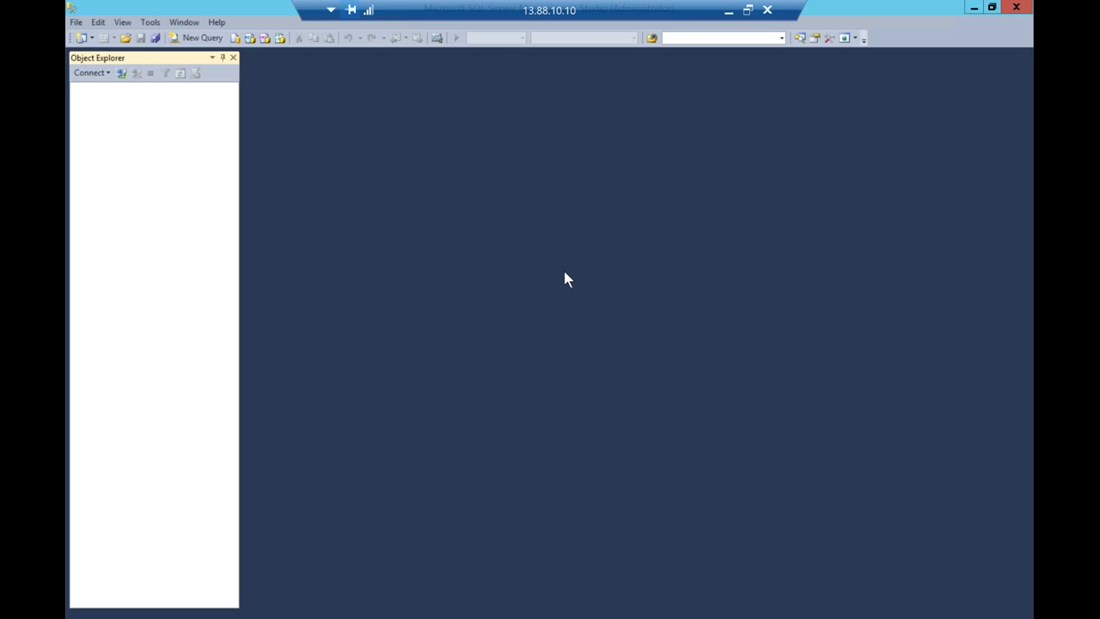
Step: Connect Management Studio to the SQLSERVER1\SQLEXPRESS instance found via Browse for more
click(674, 243)
click(600, 254)
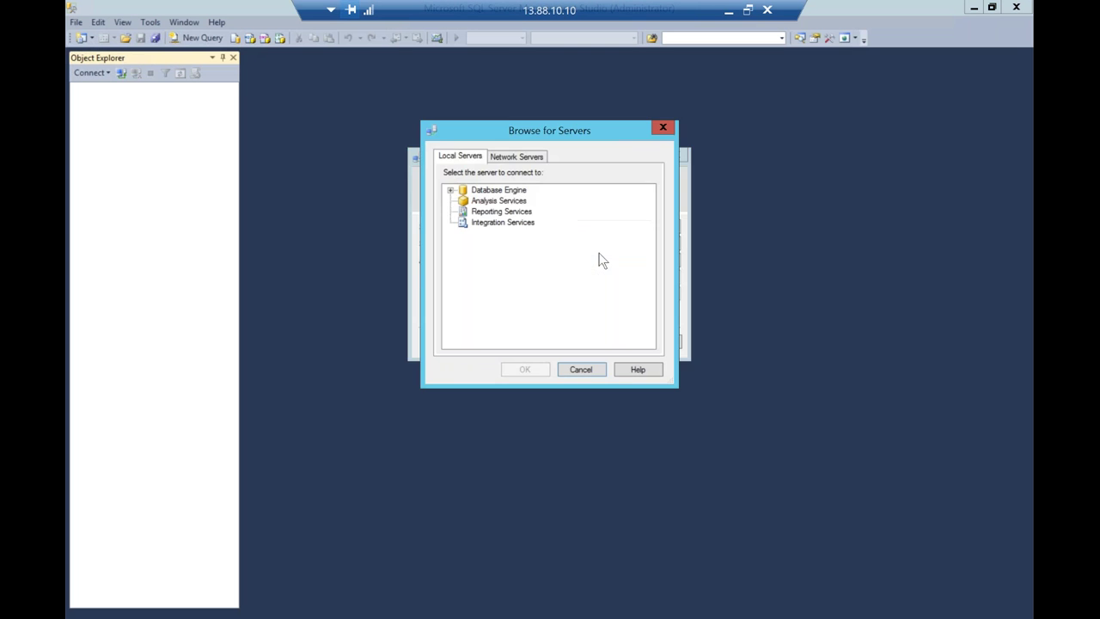
click(450, 190)
click(493, 203)
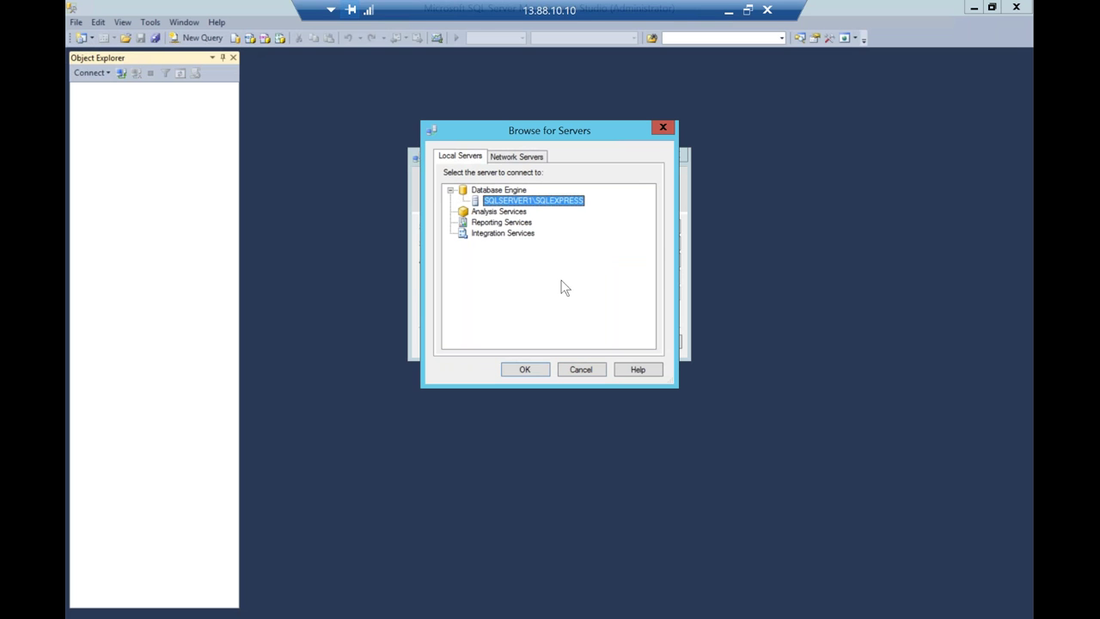
click(536, 369)
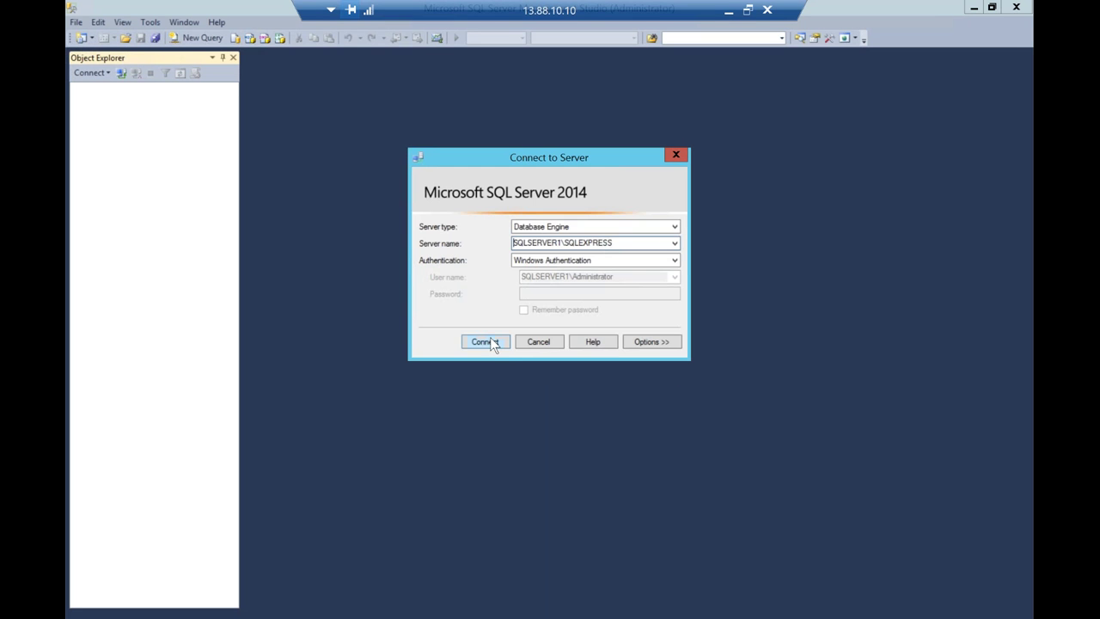
click(487, 342)
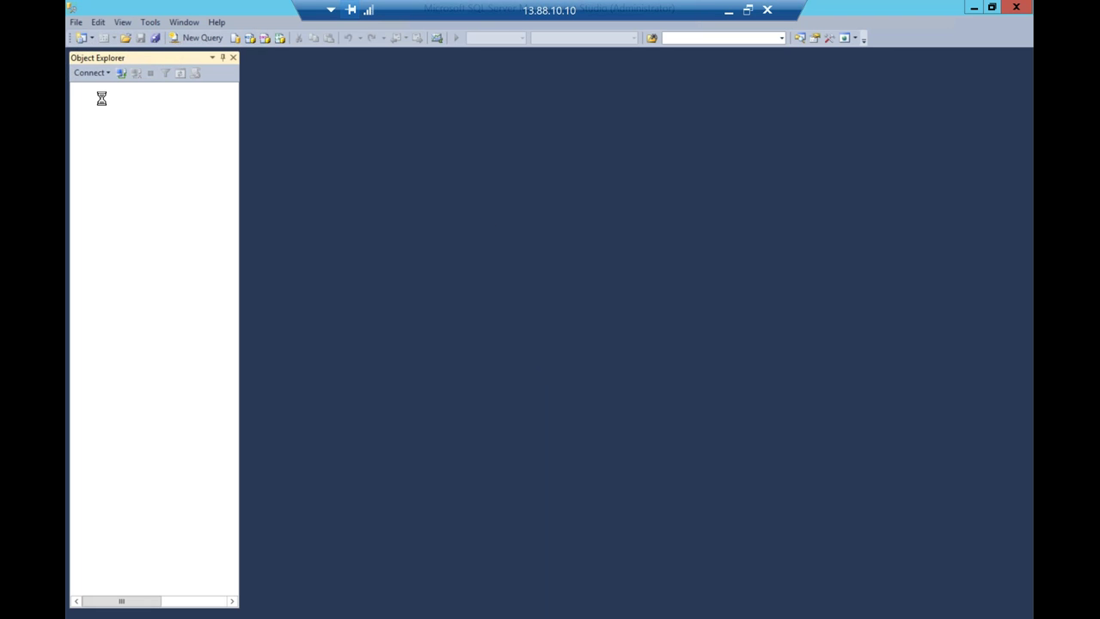
Step: Expand Databases > AdventureWorks2014 > Tables in Object Explorer
click(91, 101)
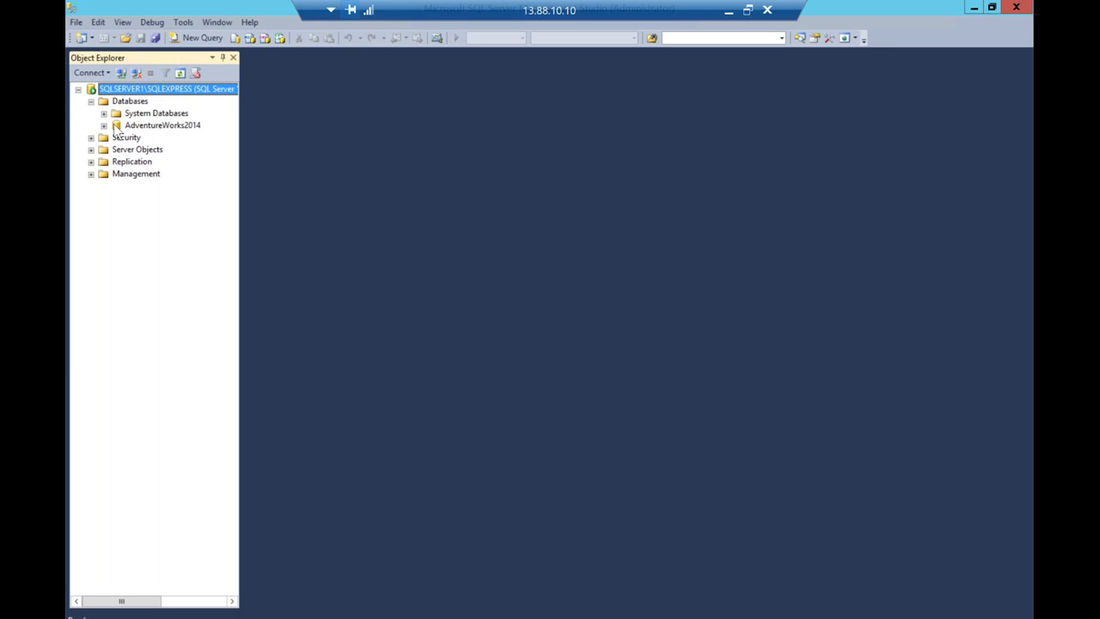
click(103, 126)
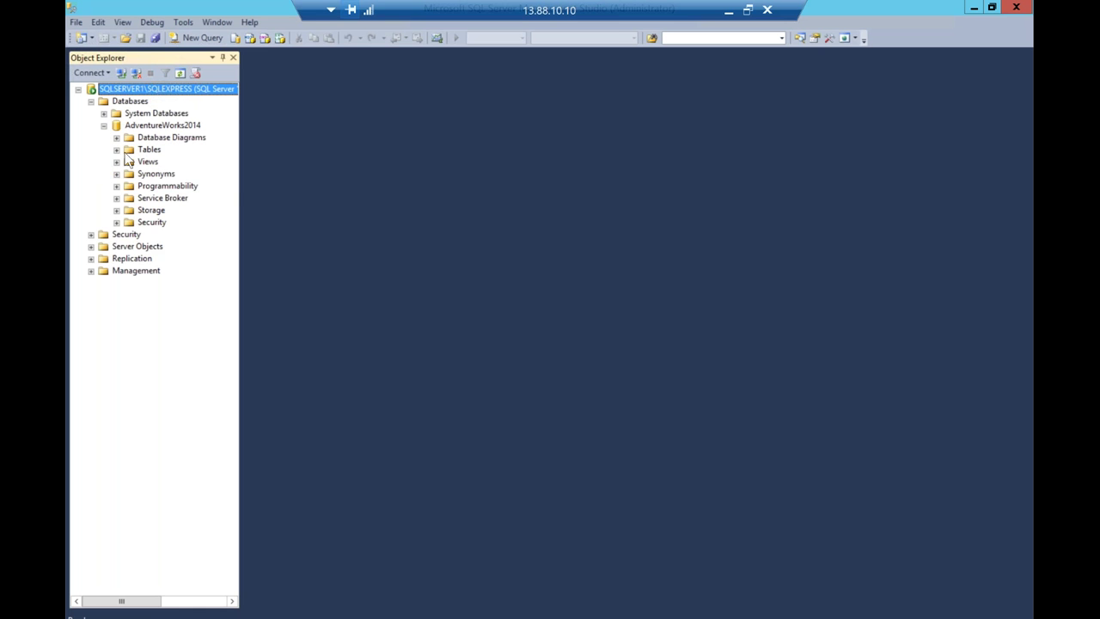
click(117, 150)
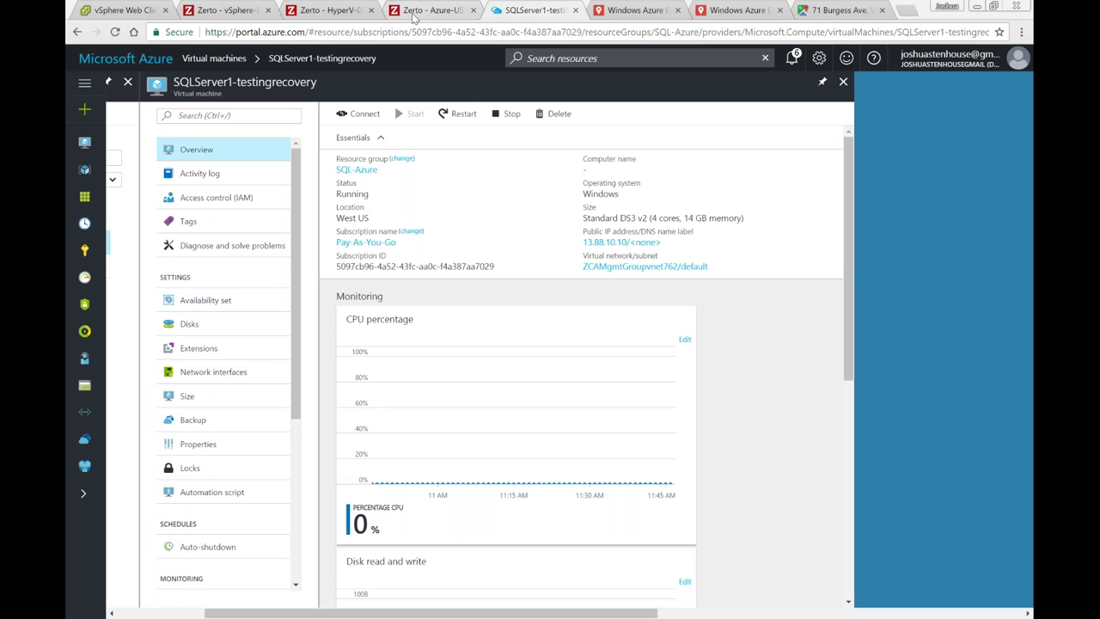
Step: Switch back to the Zerto Azure-USWest browser tab
click(425, 10)
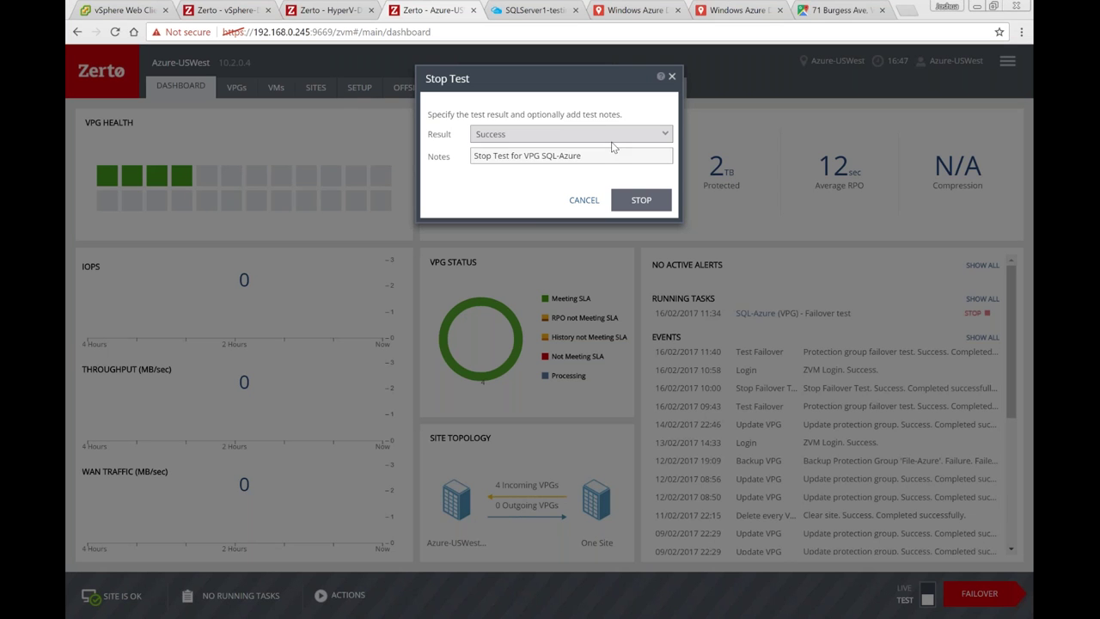
Step: Stop the SQL-Azure failover test with Result left as Success, then view Reports
click(607, 133)
click(565, 104)
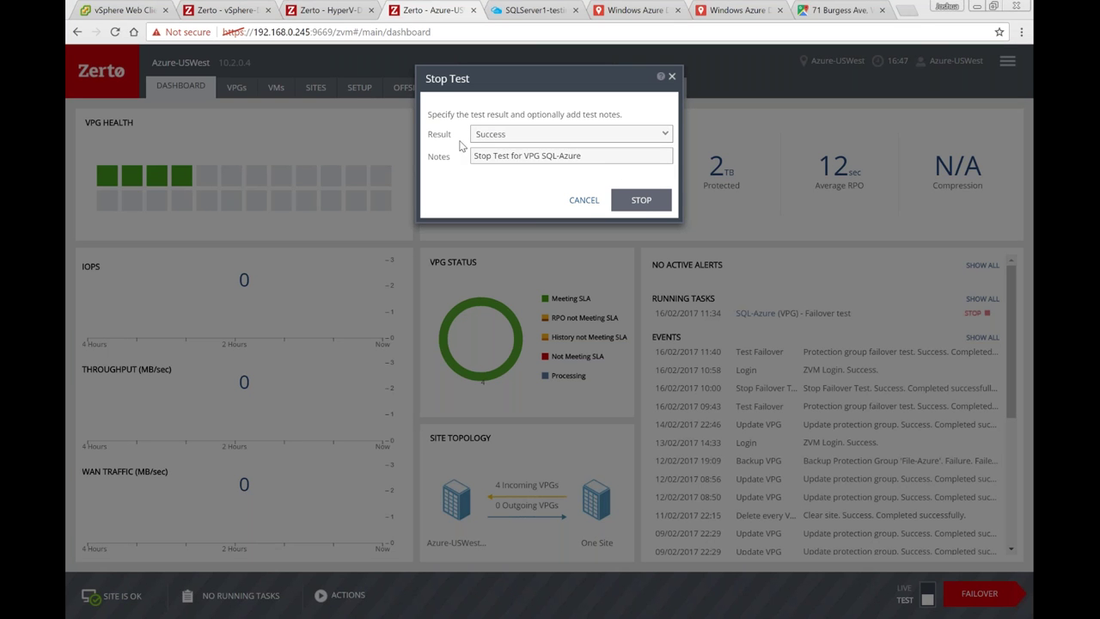
click(645, 235)
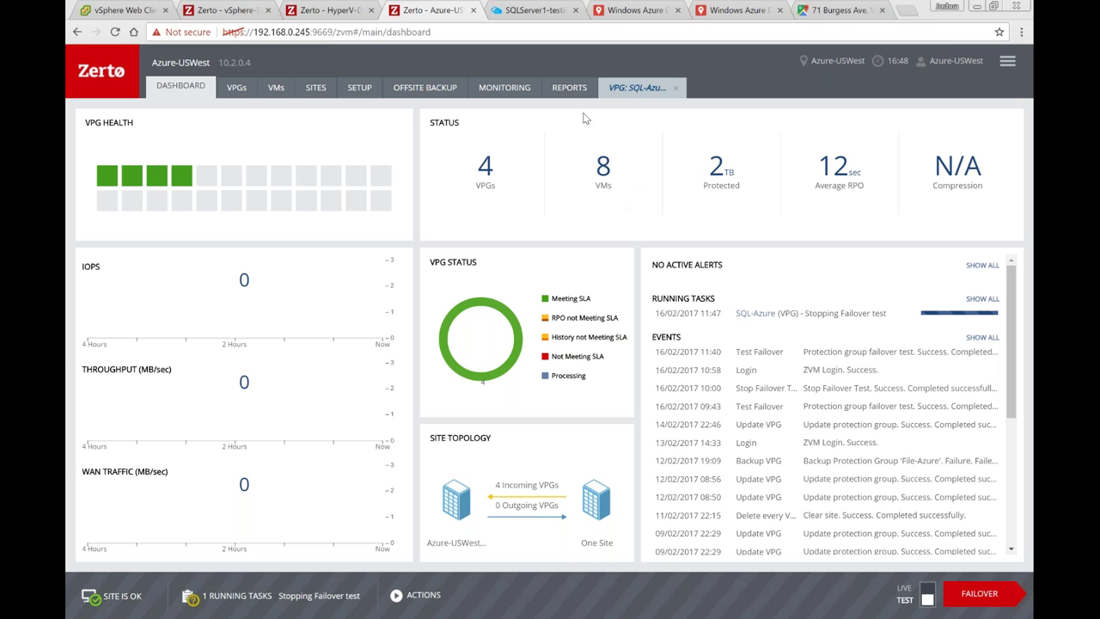
click(568, 88)
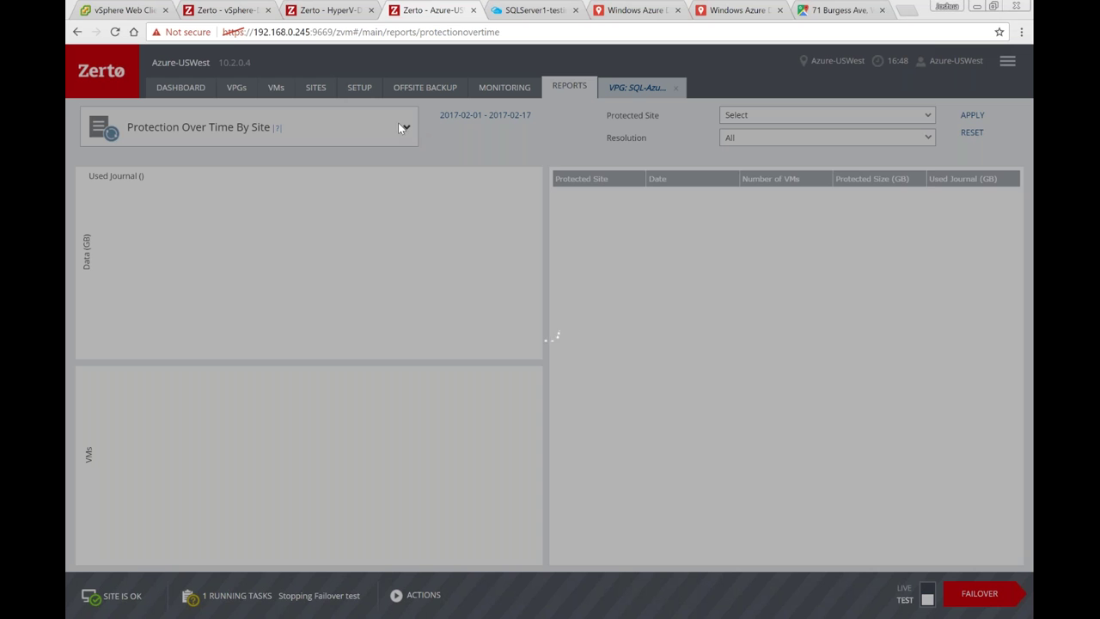
Step: On the vSphere-DC1 site, export the Azure-FileServer recovery report to PDF
click(226, 12)
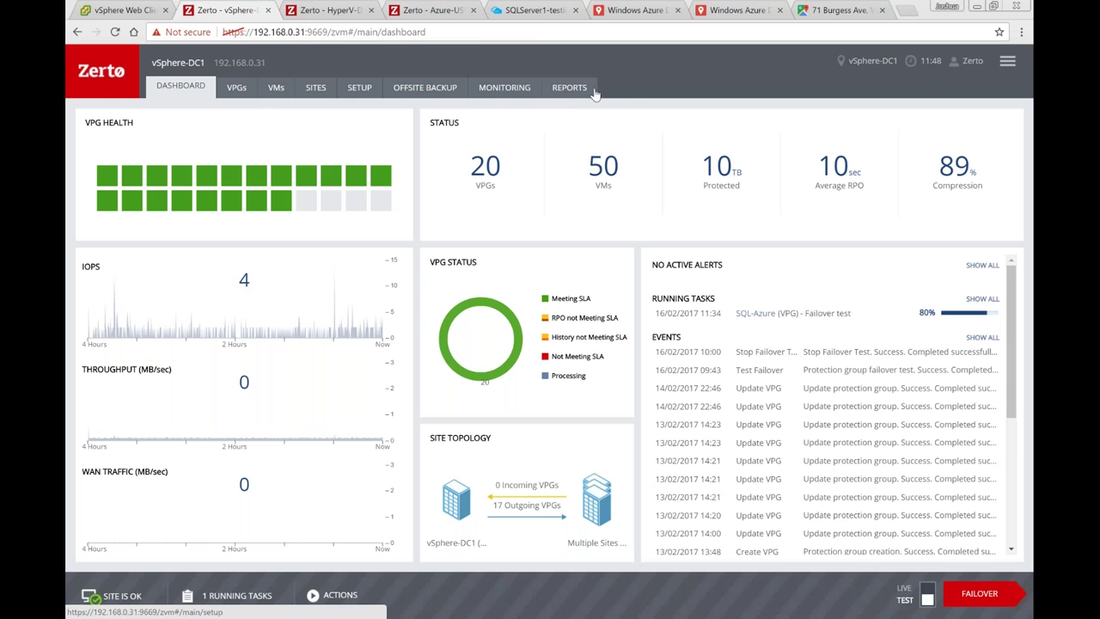
click(574, 90)
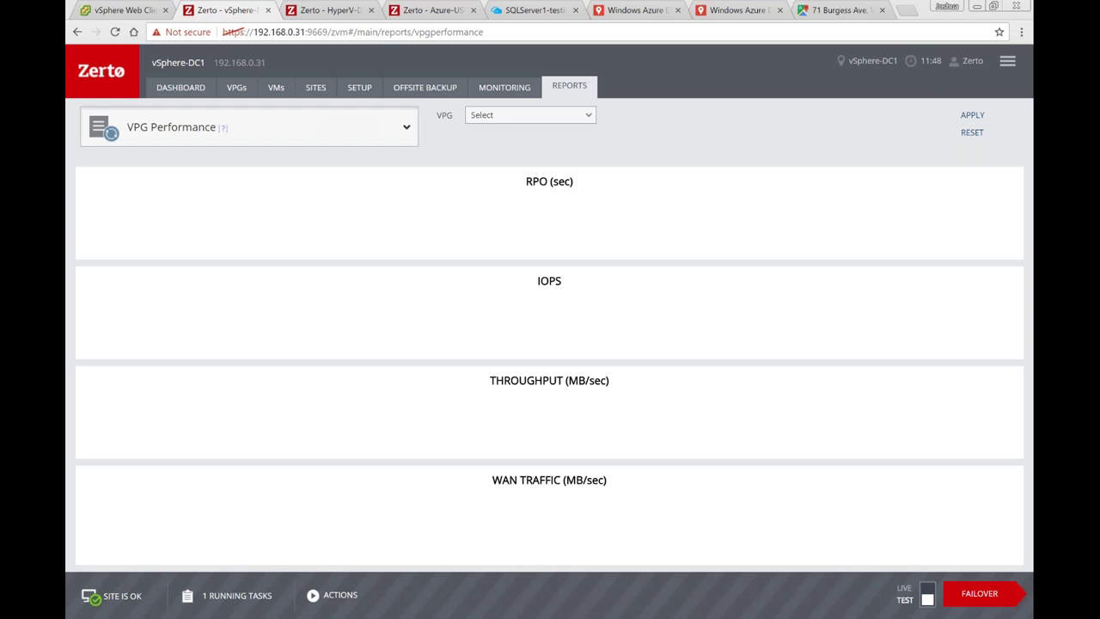
click(327, 130)
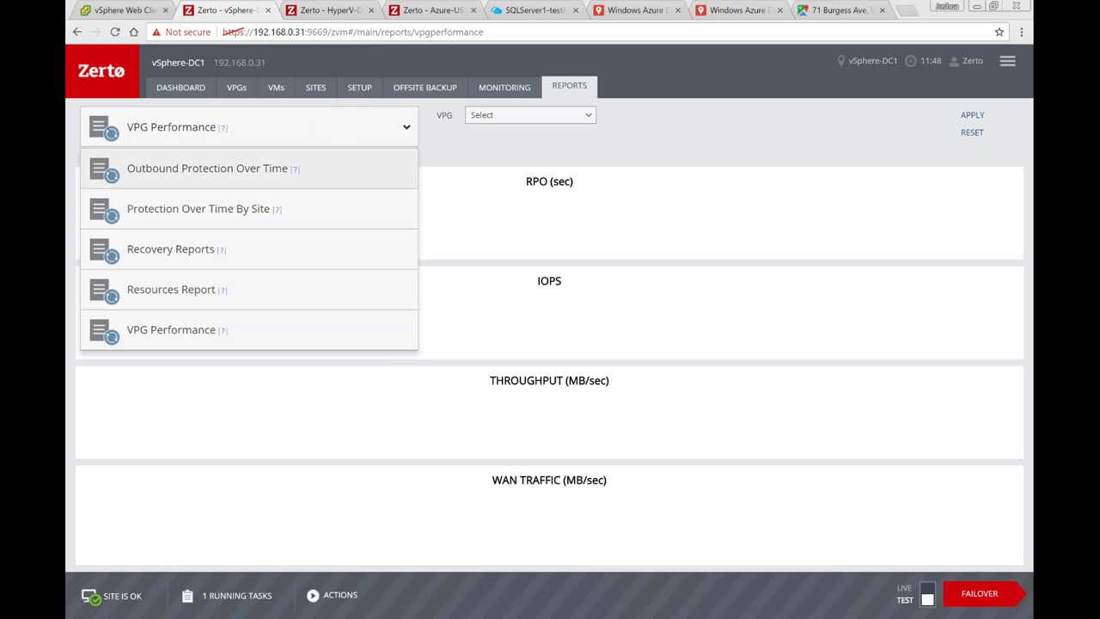
click(173, 249)
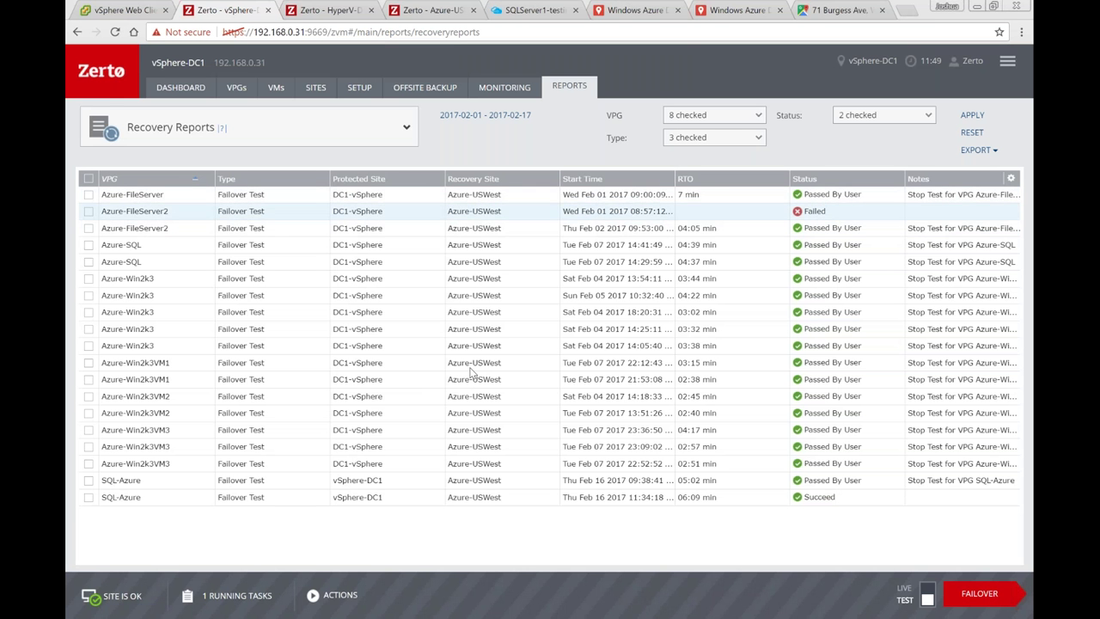
click(88, 194)
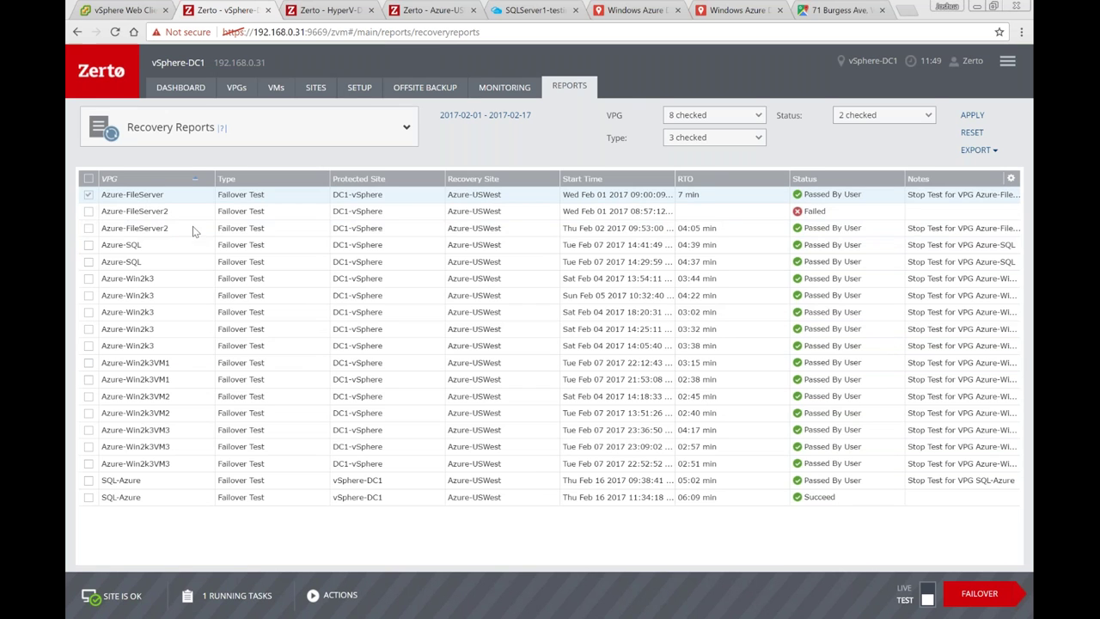
click(976, 150)
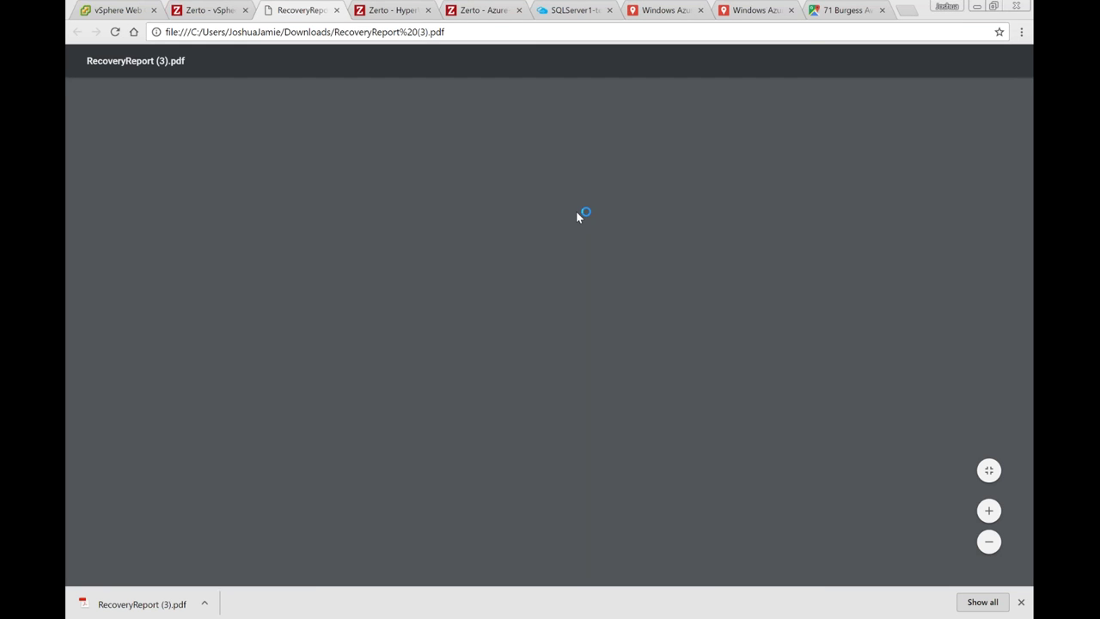
Step: Review both pages of the Azure-FileServer recovery report PDF, then close it
scroll(1016, 288, down, 4)
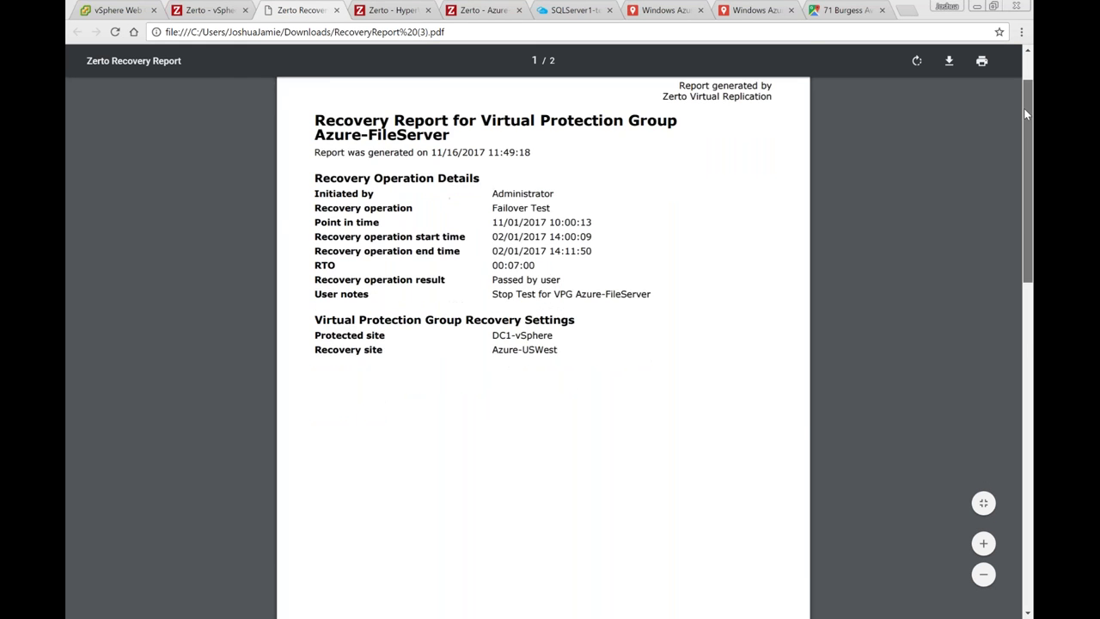
scroll(1016, 288, down, 2)
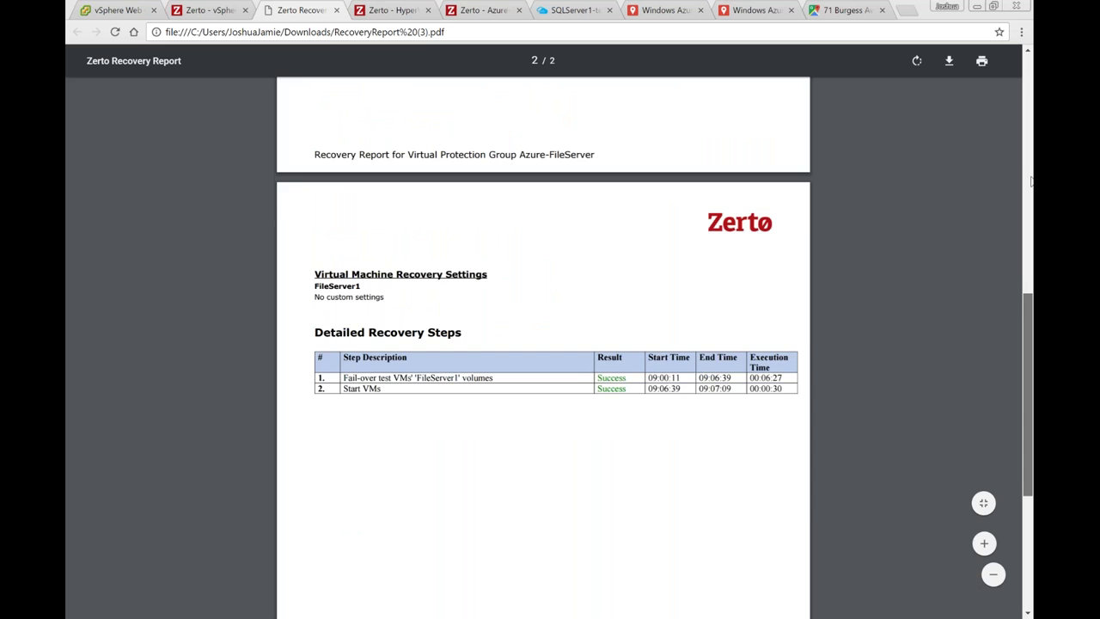
scroll(1015, 321, up, 7)
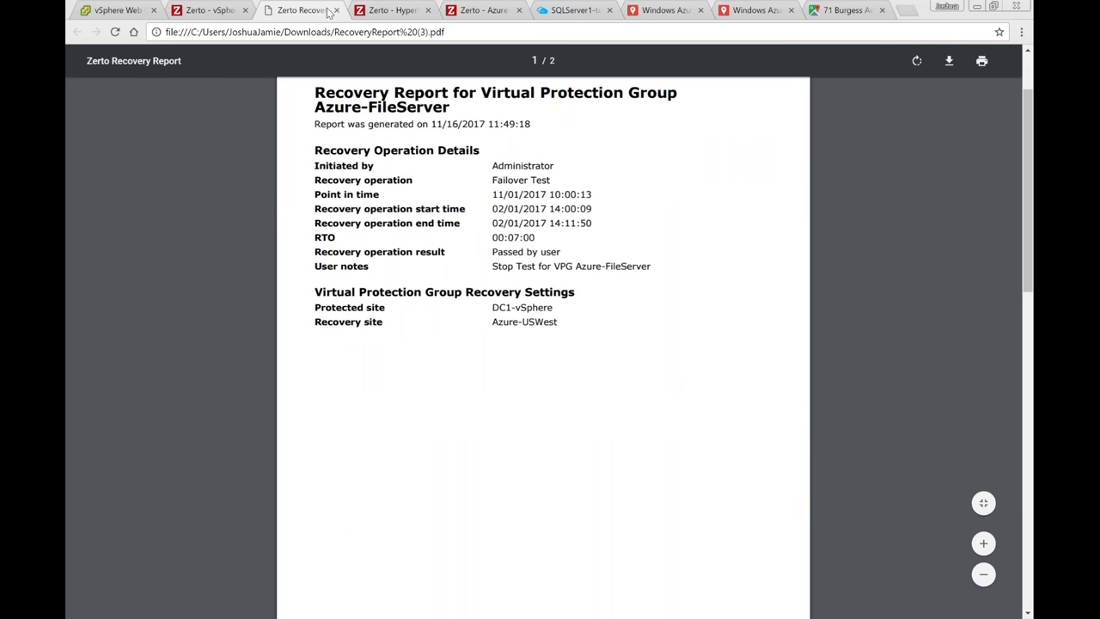
key(ctrl+w)
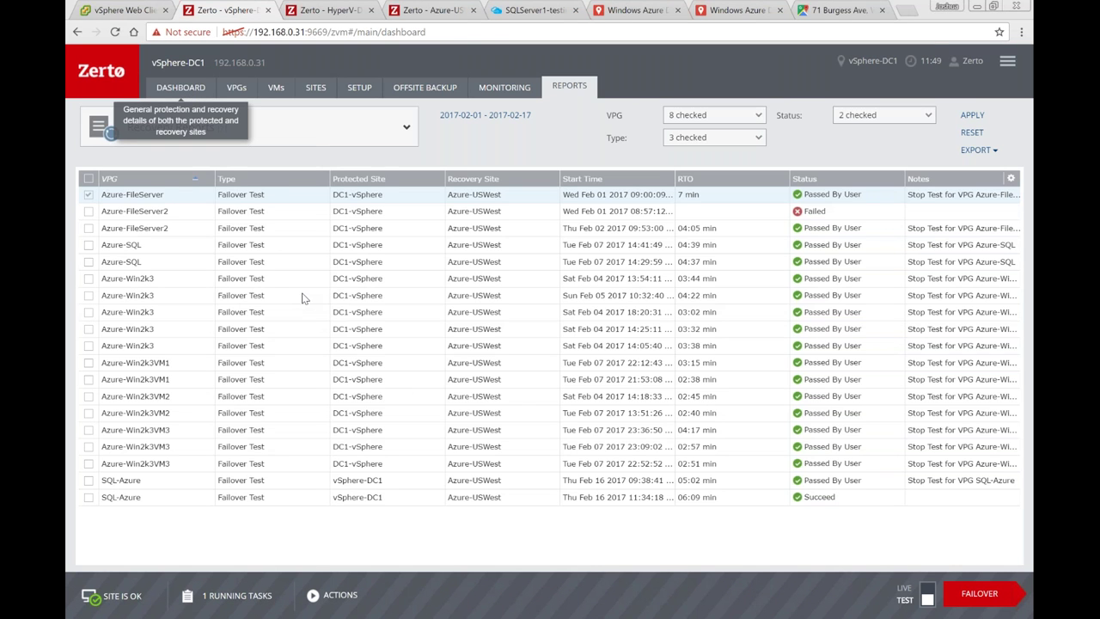
Step: Start a file restore for FileServer1 in the File-Local group
click(332, 599)
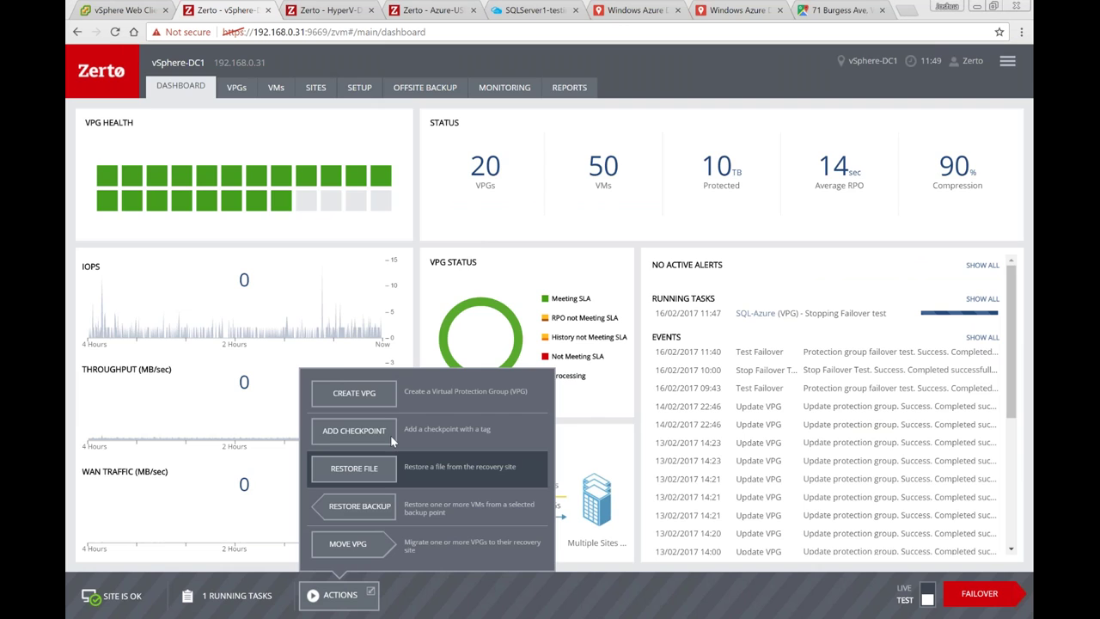
click(368, 465)
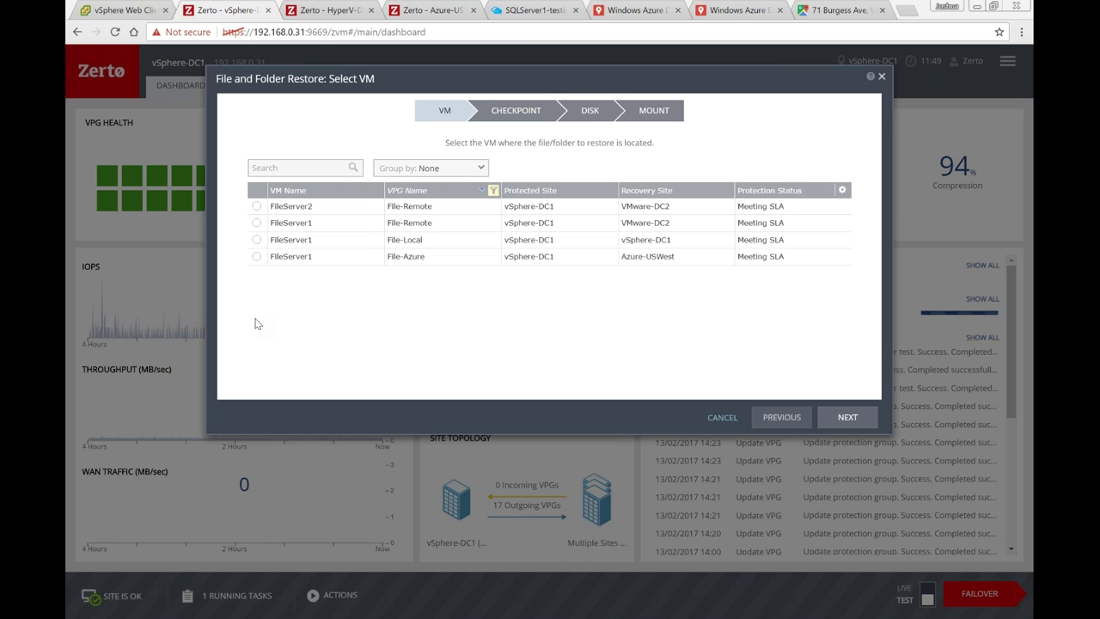
click(273, 258)
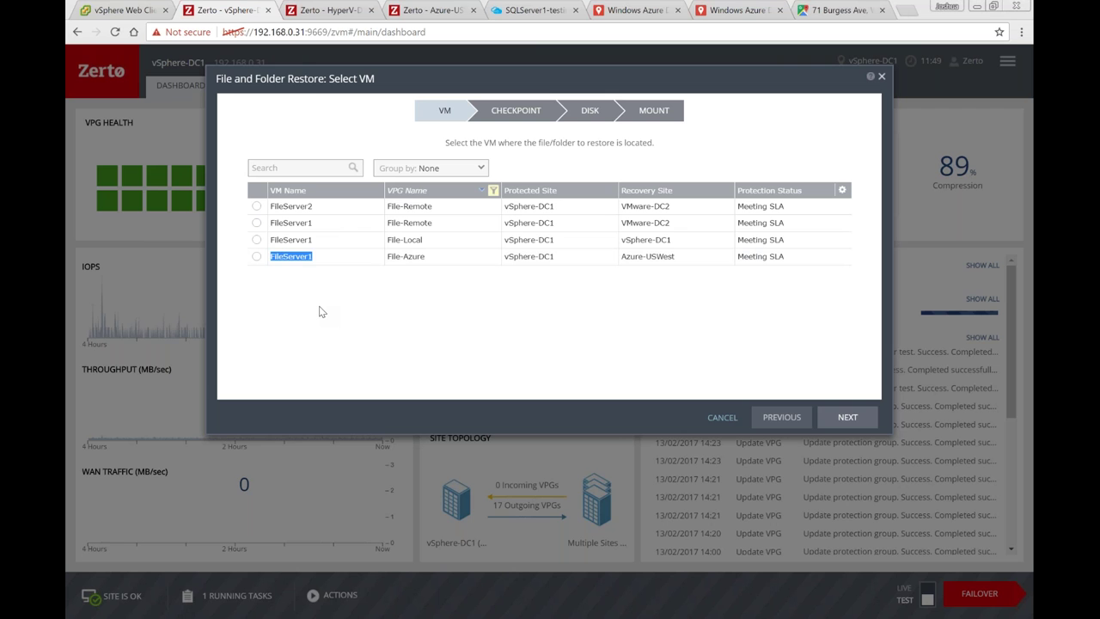
click(256, 240)
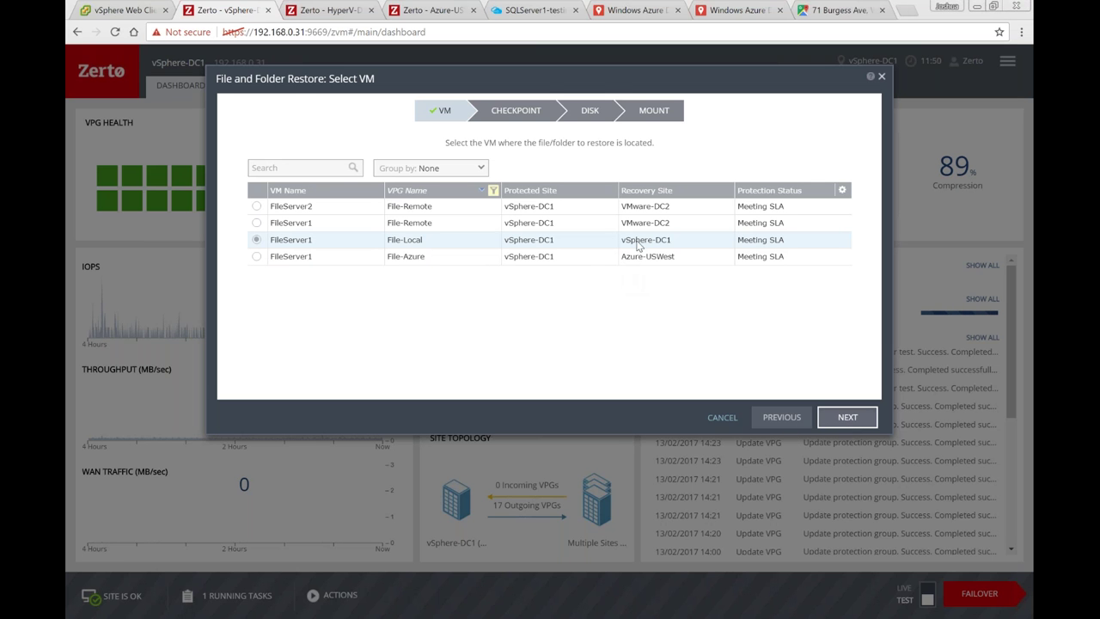
click(822, 428)
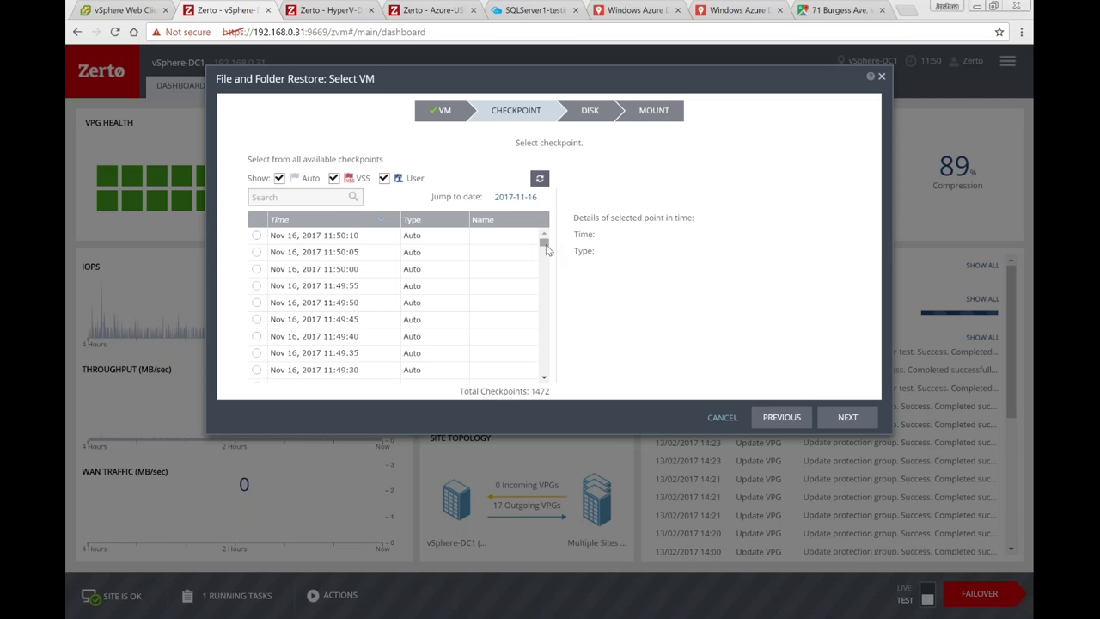
Step: Mount disk scsi:0:1 from the Nov 16, 2017 11:34:43 checkpoint
drag(546, 245, 545, 259)
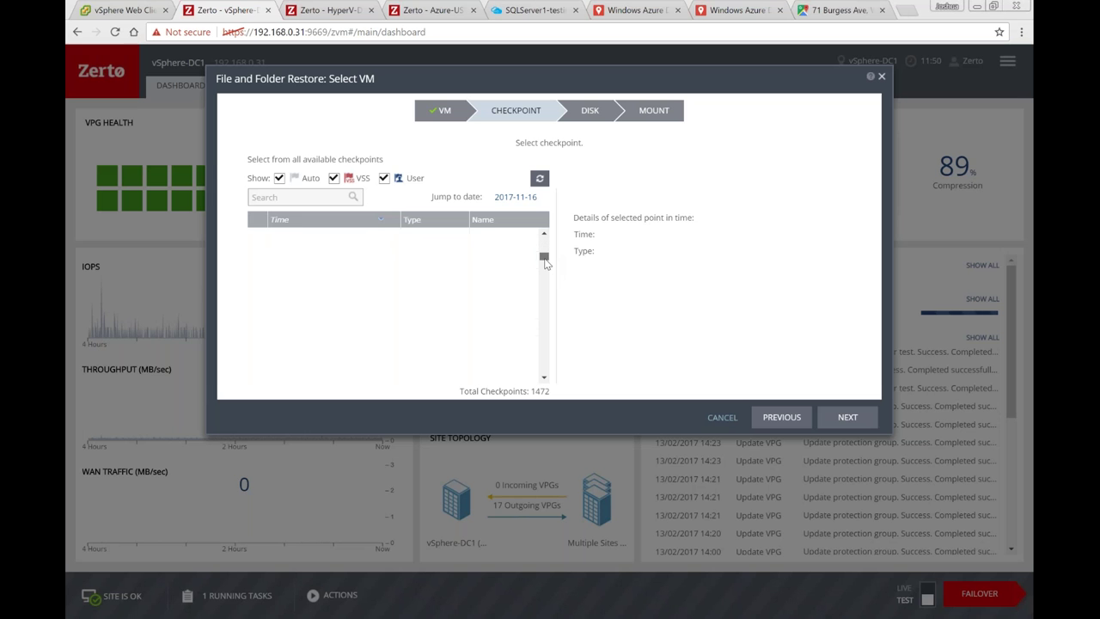
click(544, 378)
click(544, 377)
scroll(398, 356, down, 2)
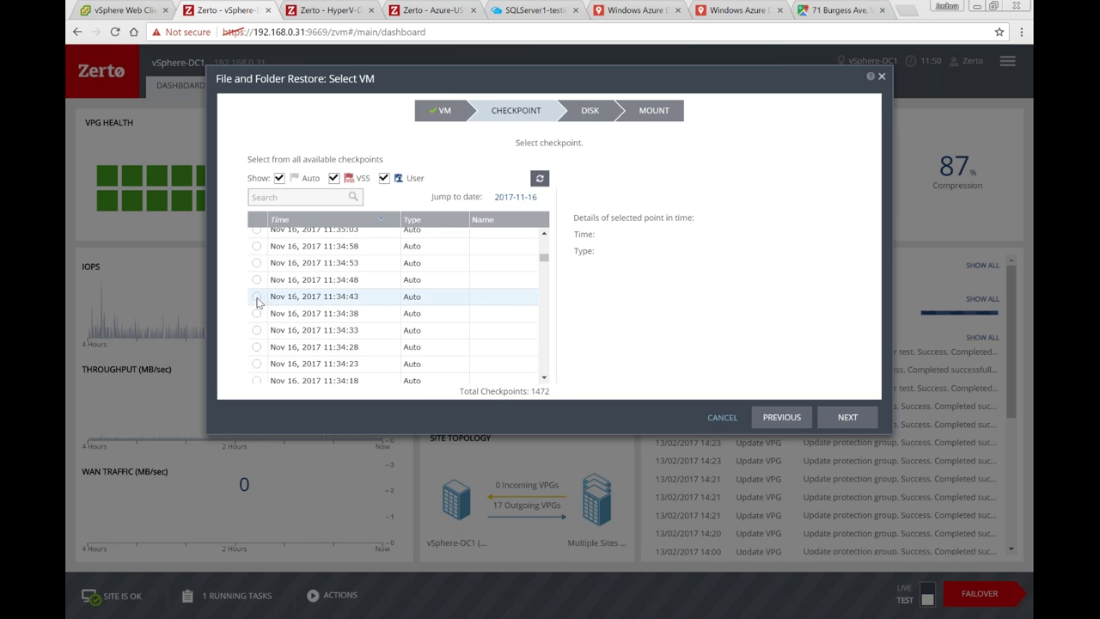
click(448, 303)
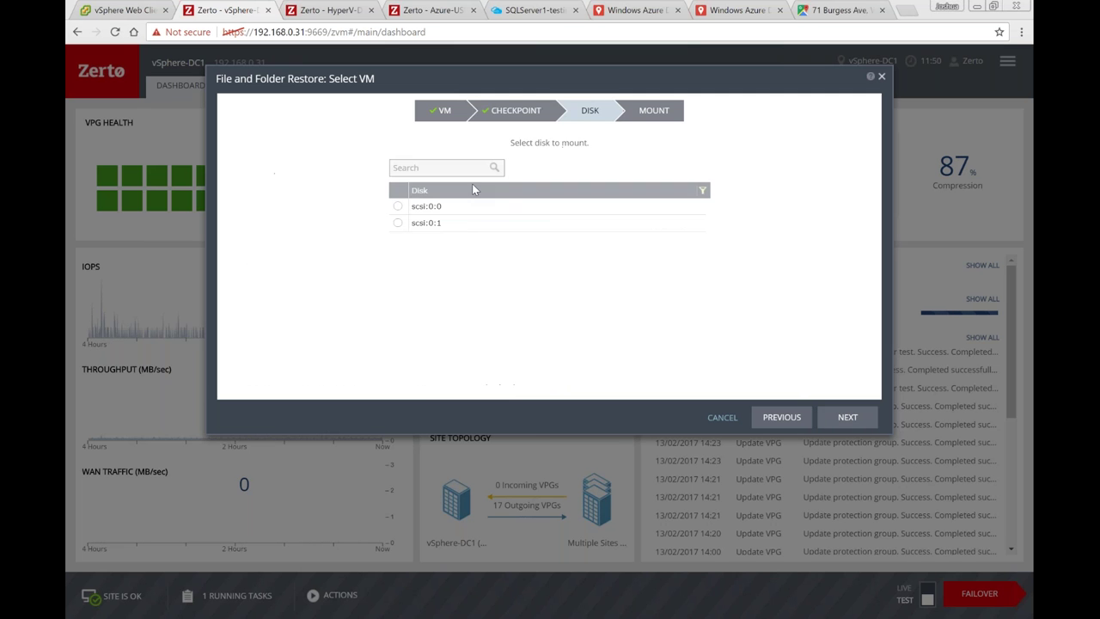
click(398, 225)
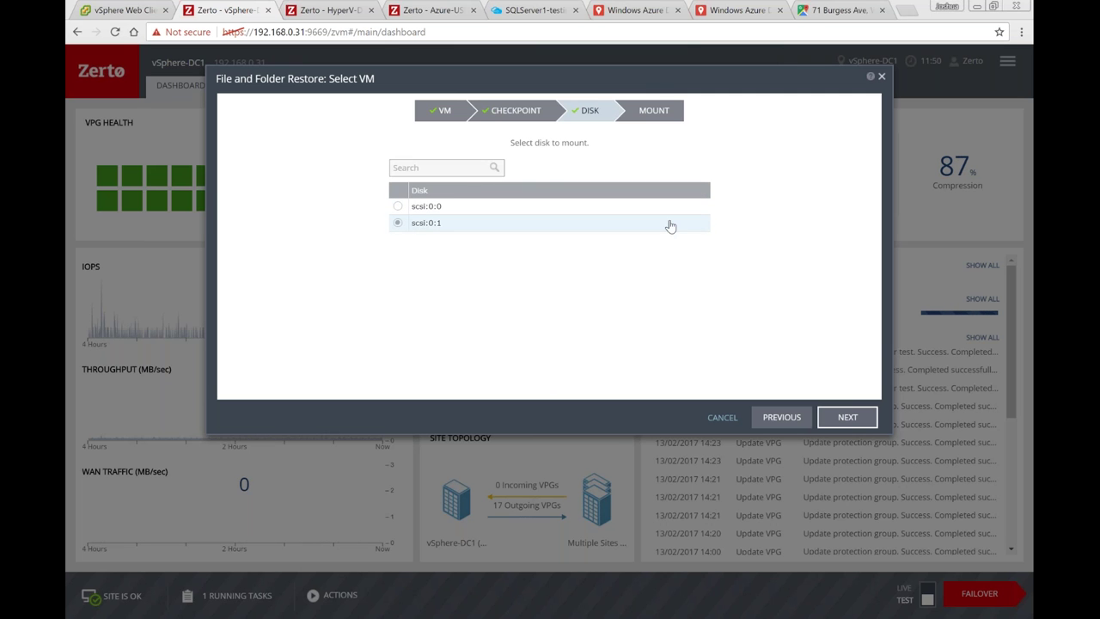
click(570, 283)
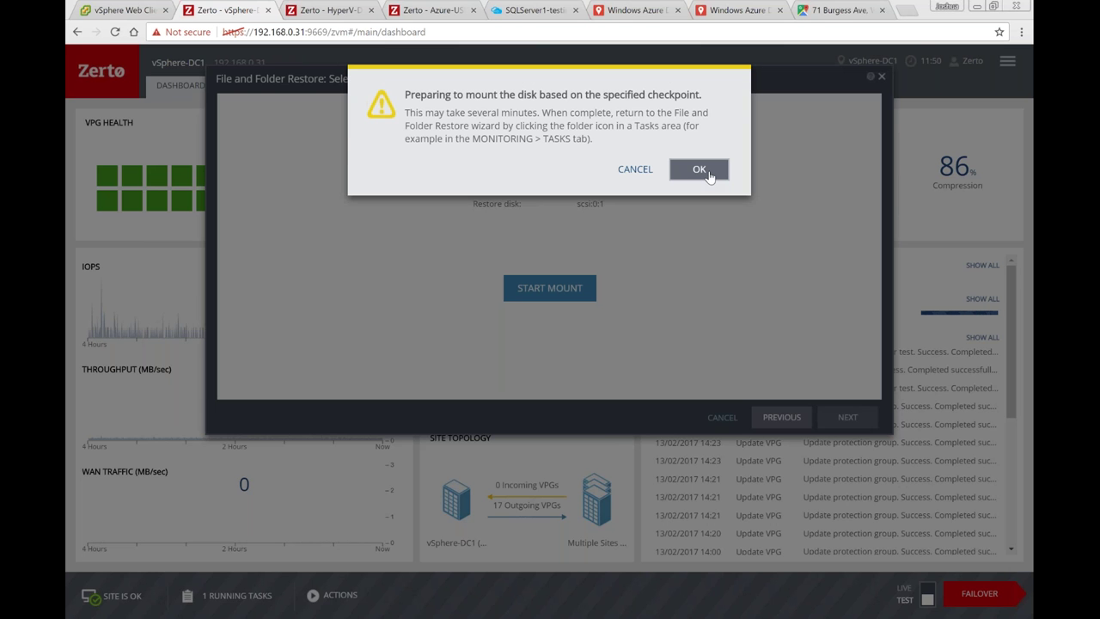
click(700, 170)
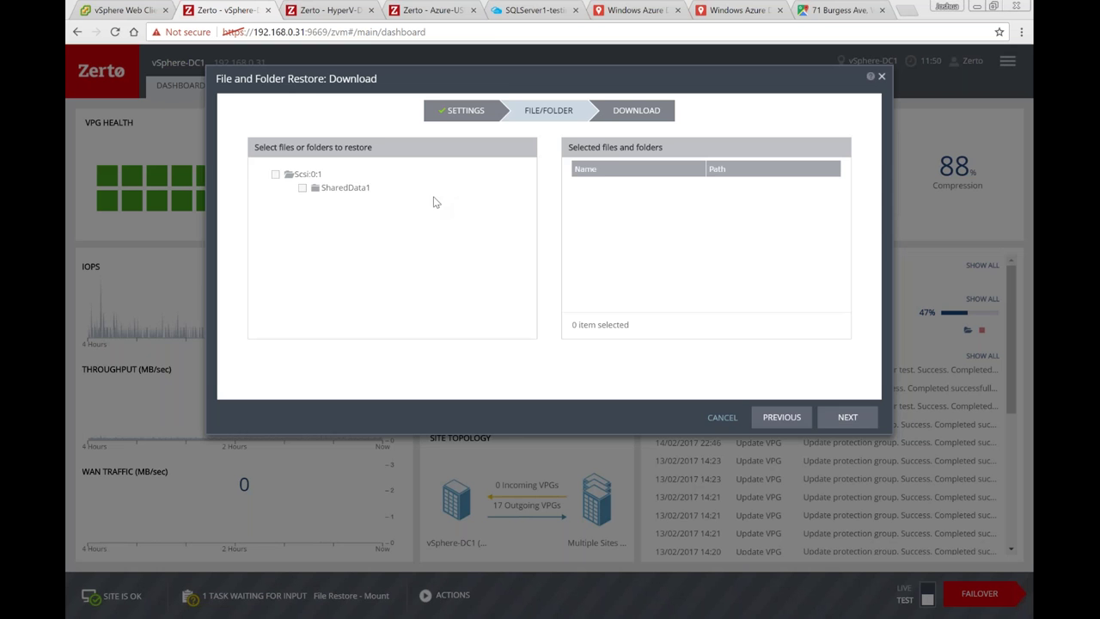
Step: Download the Automating ZVR whitepaper from SharedData1 > UserFiles > HomeFolder and open it
click(288, 189)
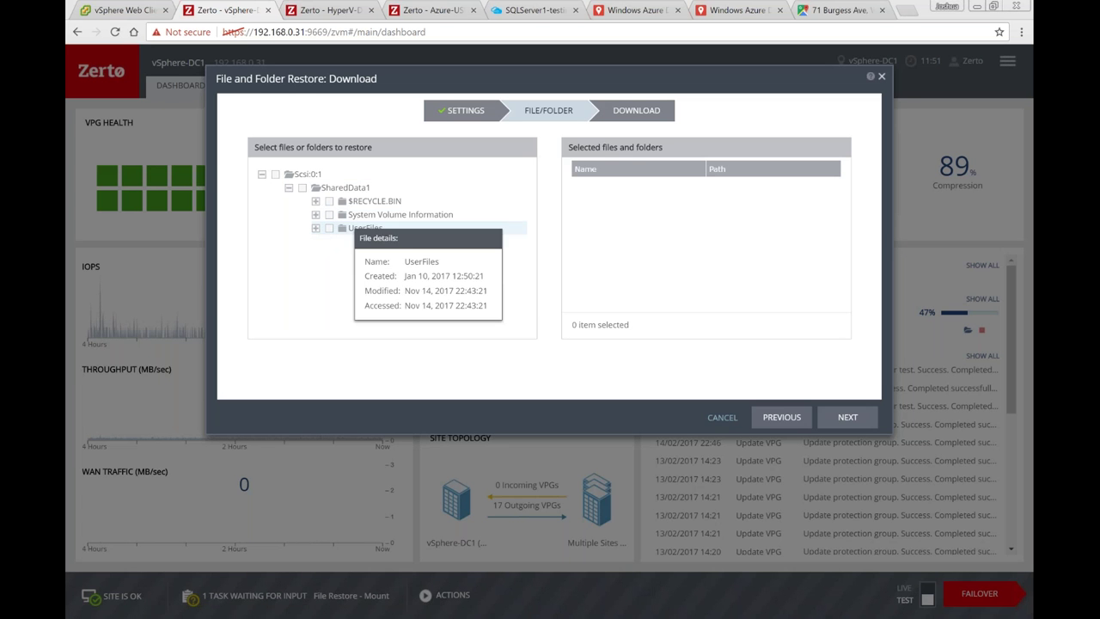
click(334, 232)
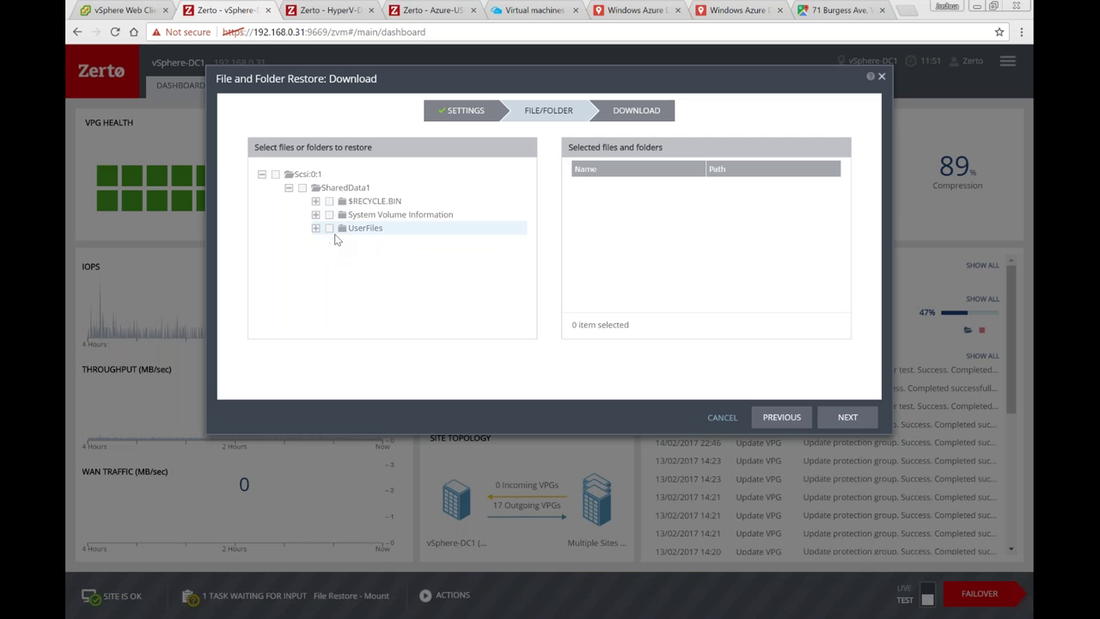
click(341, 242)
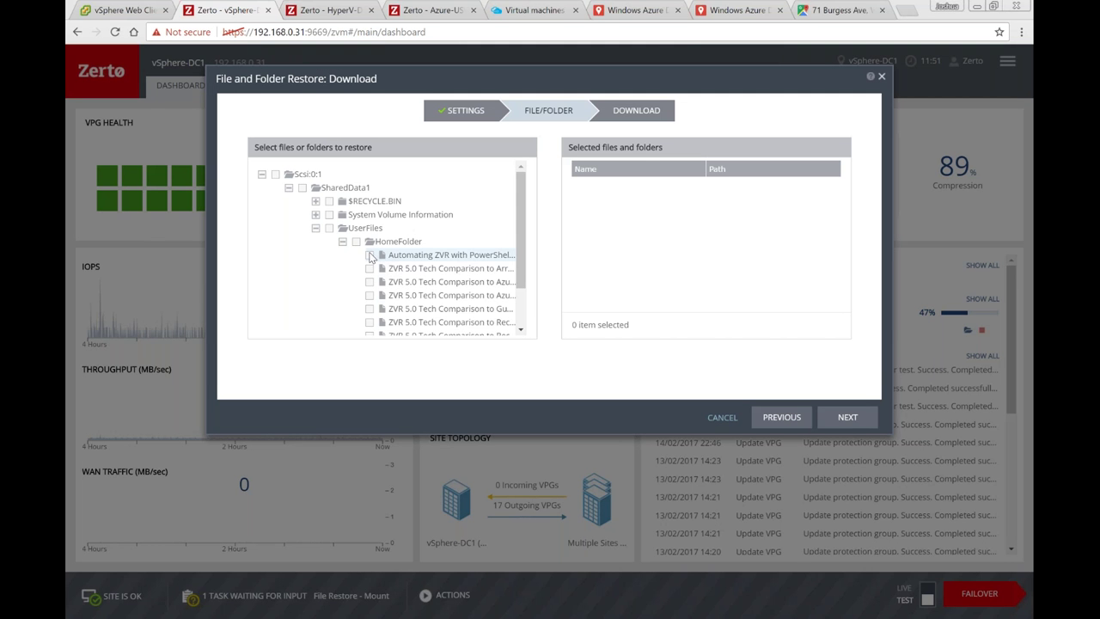
click(370, 255)
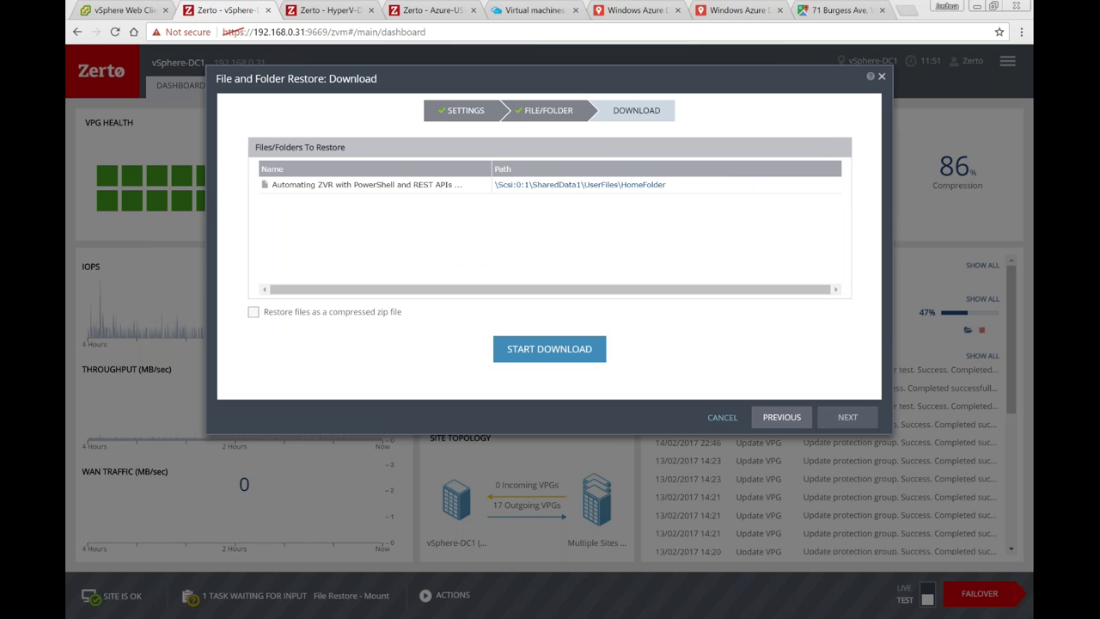
click(551, 352)
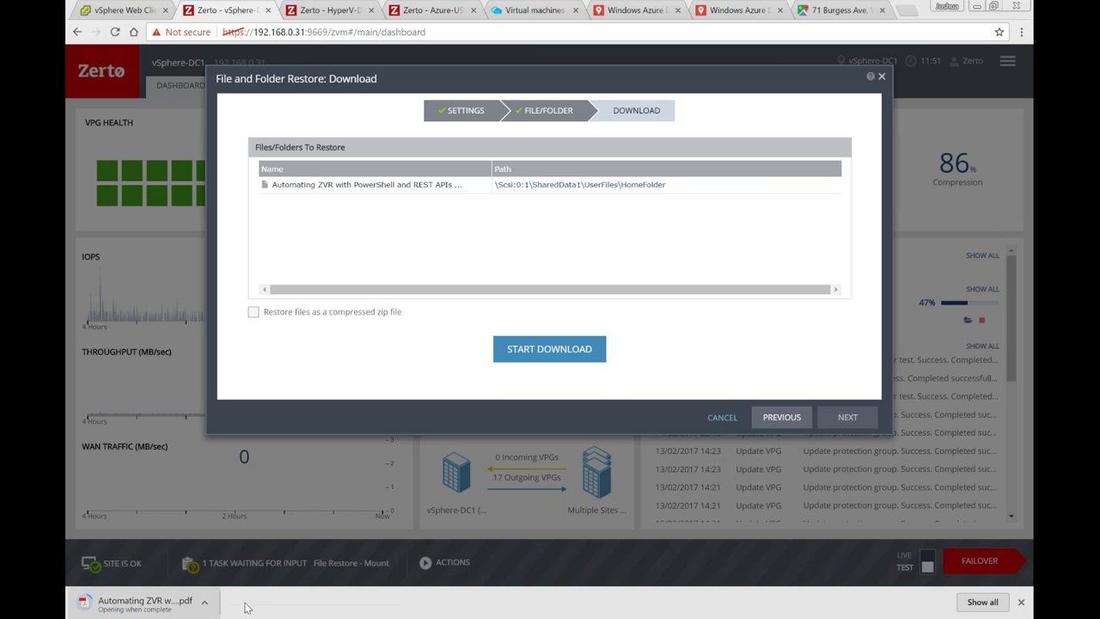
click(162, 606)
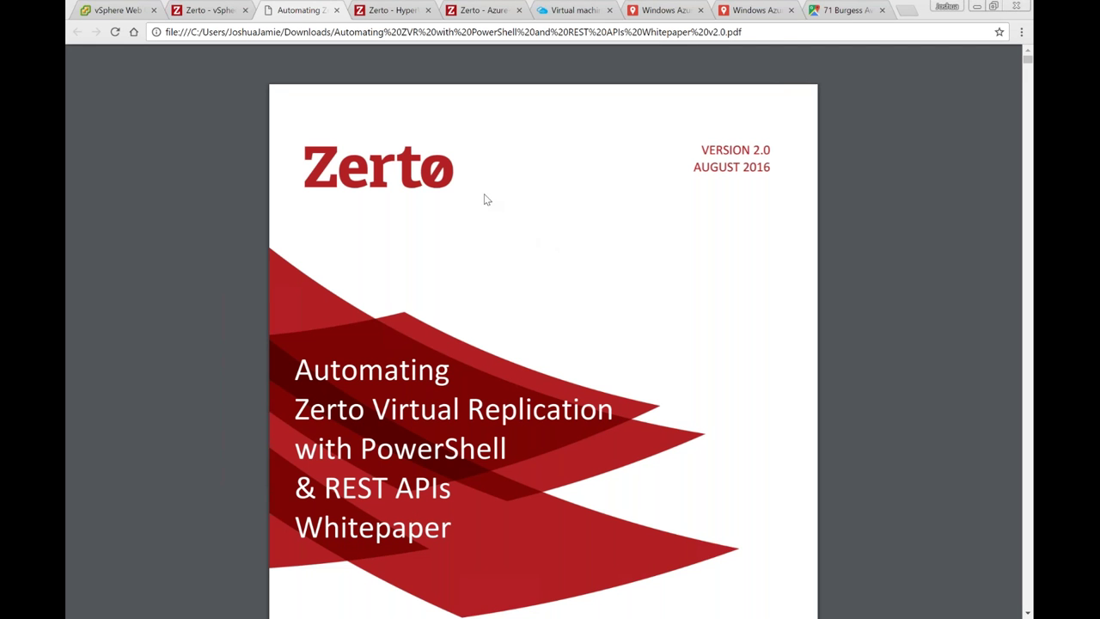
Step: Close the whitepaper PDF and the File and Folder Restore wizard, then advance one slide
mouse_move(348, 57)
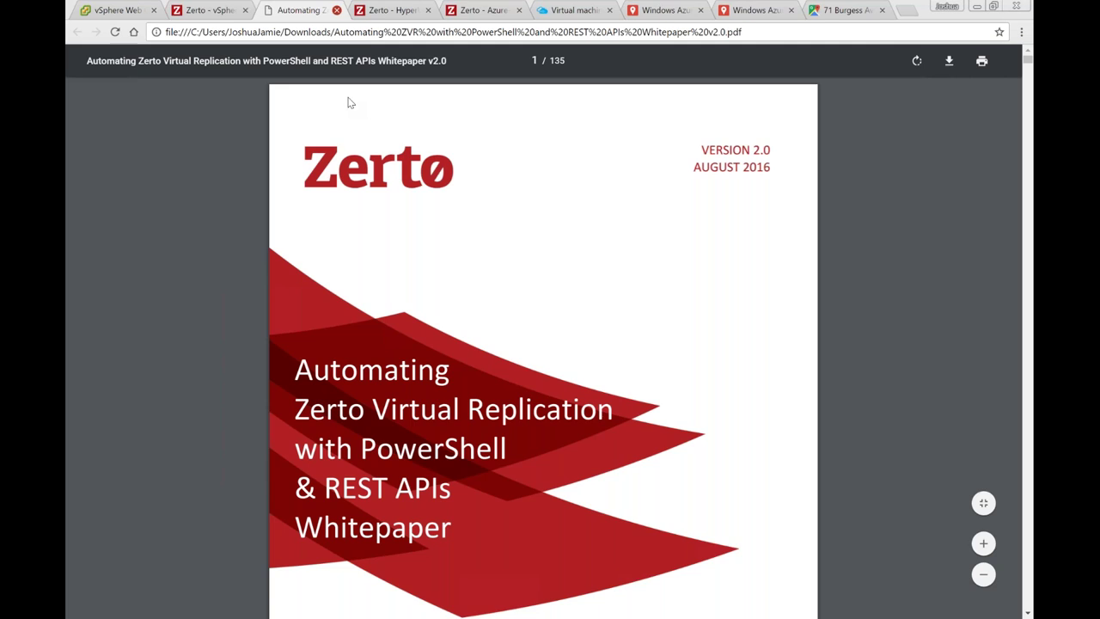
key(ctrl+w)
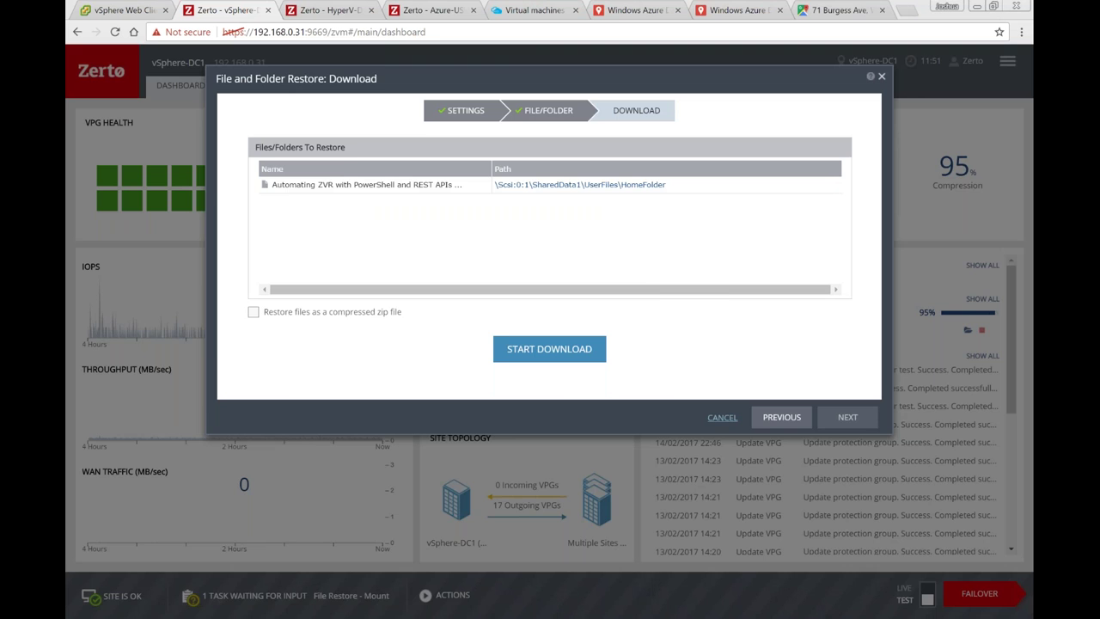
click(722, 416)
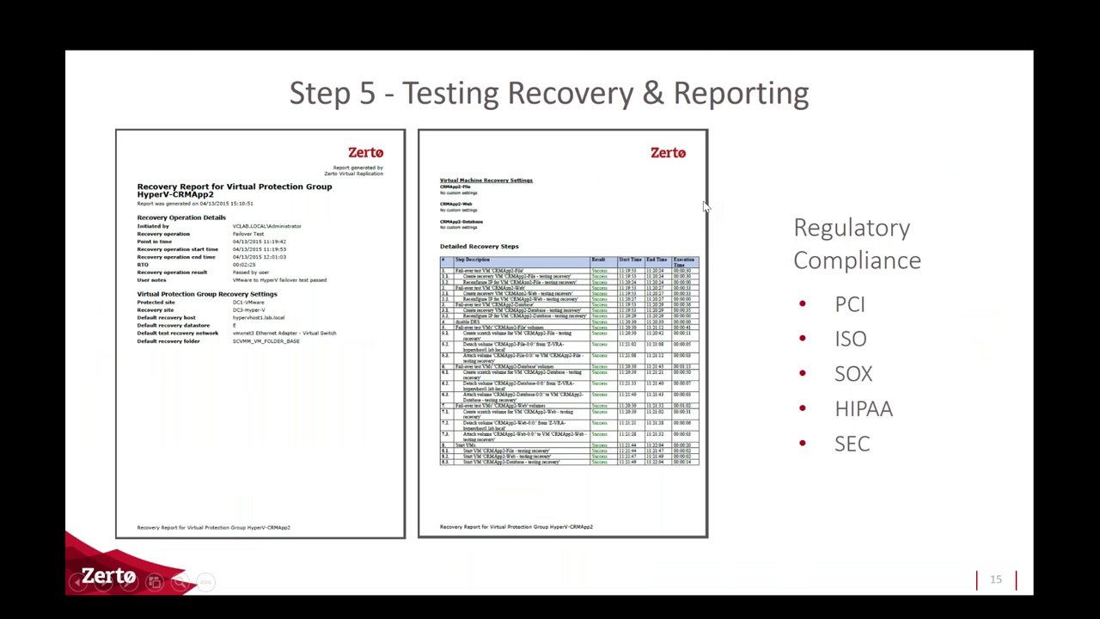
key(Right)
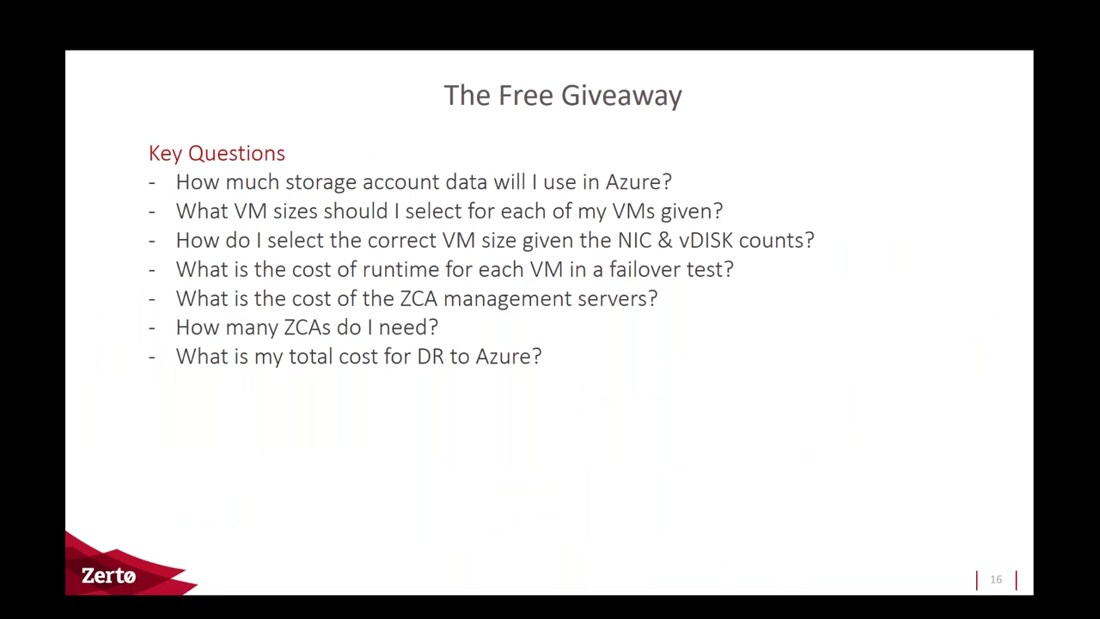